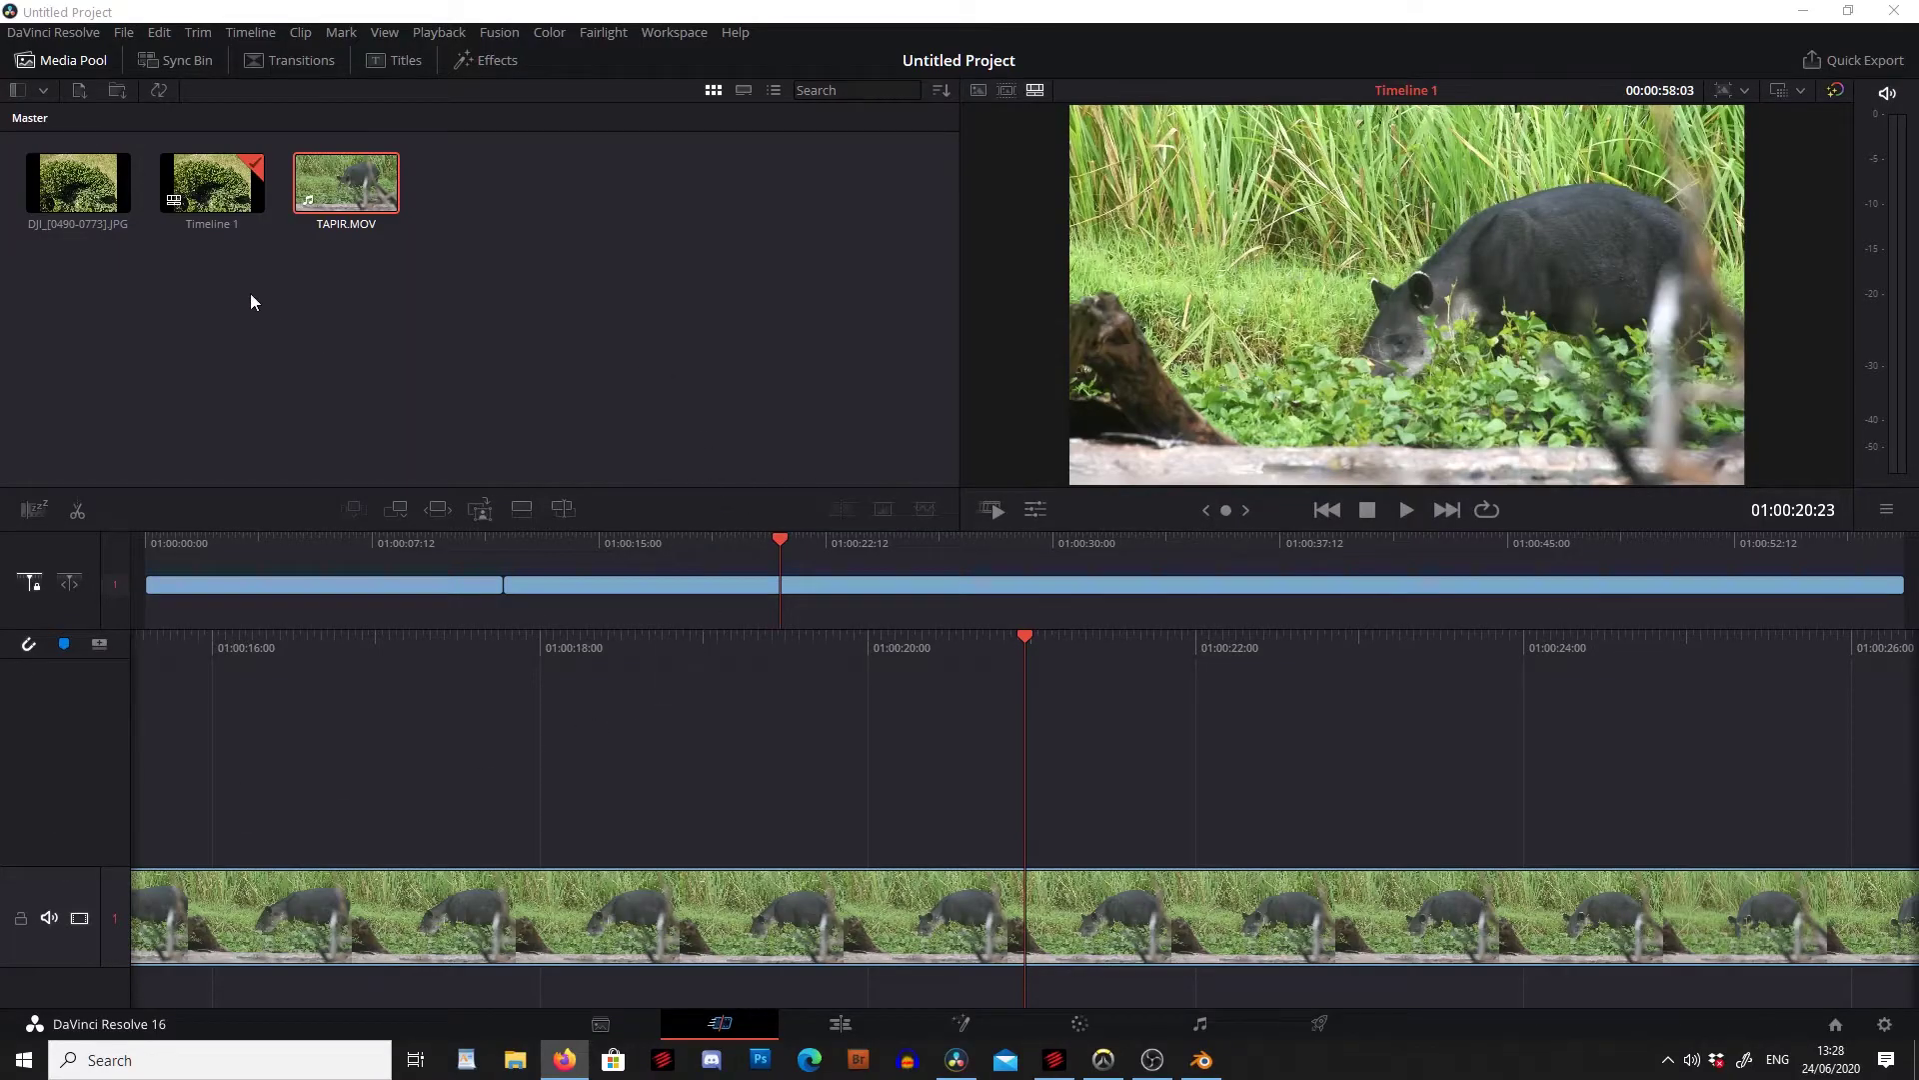
Switch to the Edit page and move the TAPIR.MOV clip further along Video 1, leaving a gap after the DJI clip.
left_click(78, 182)
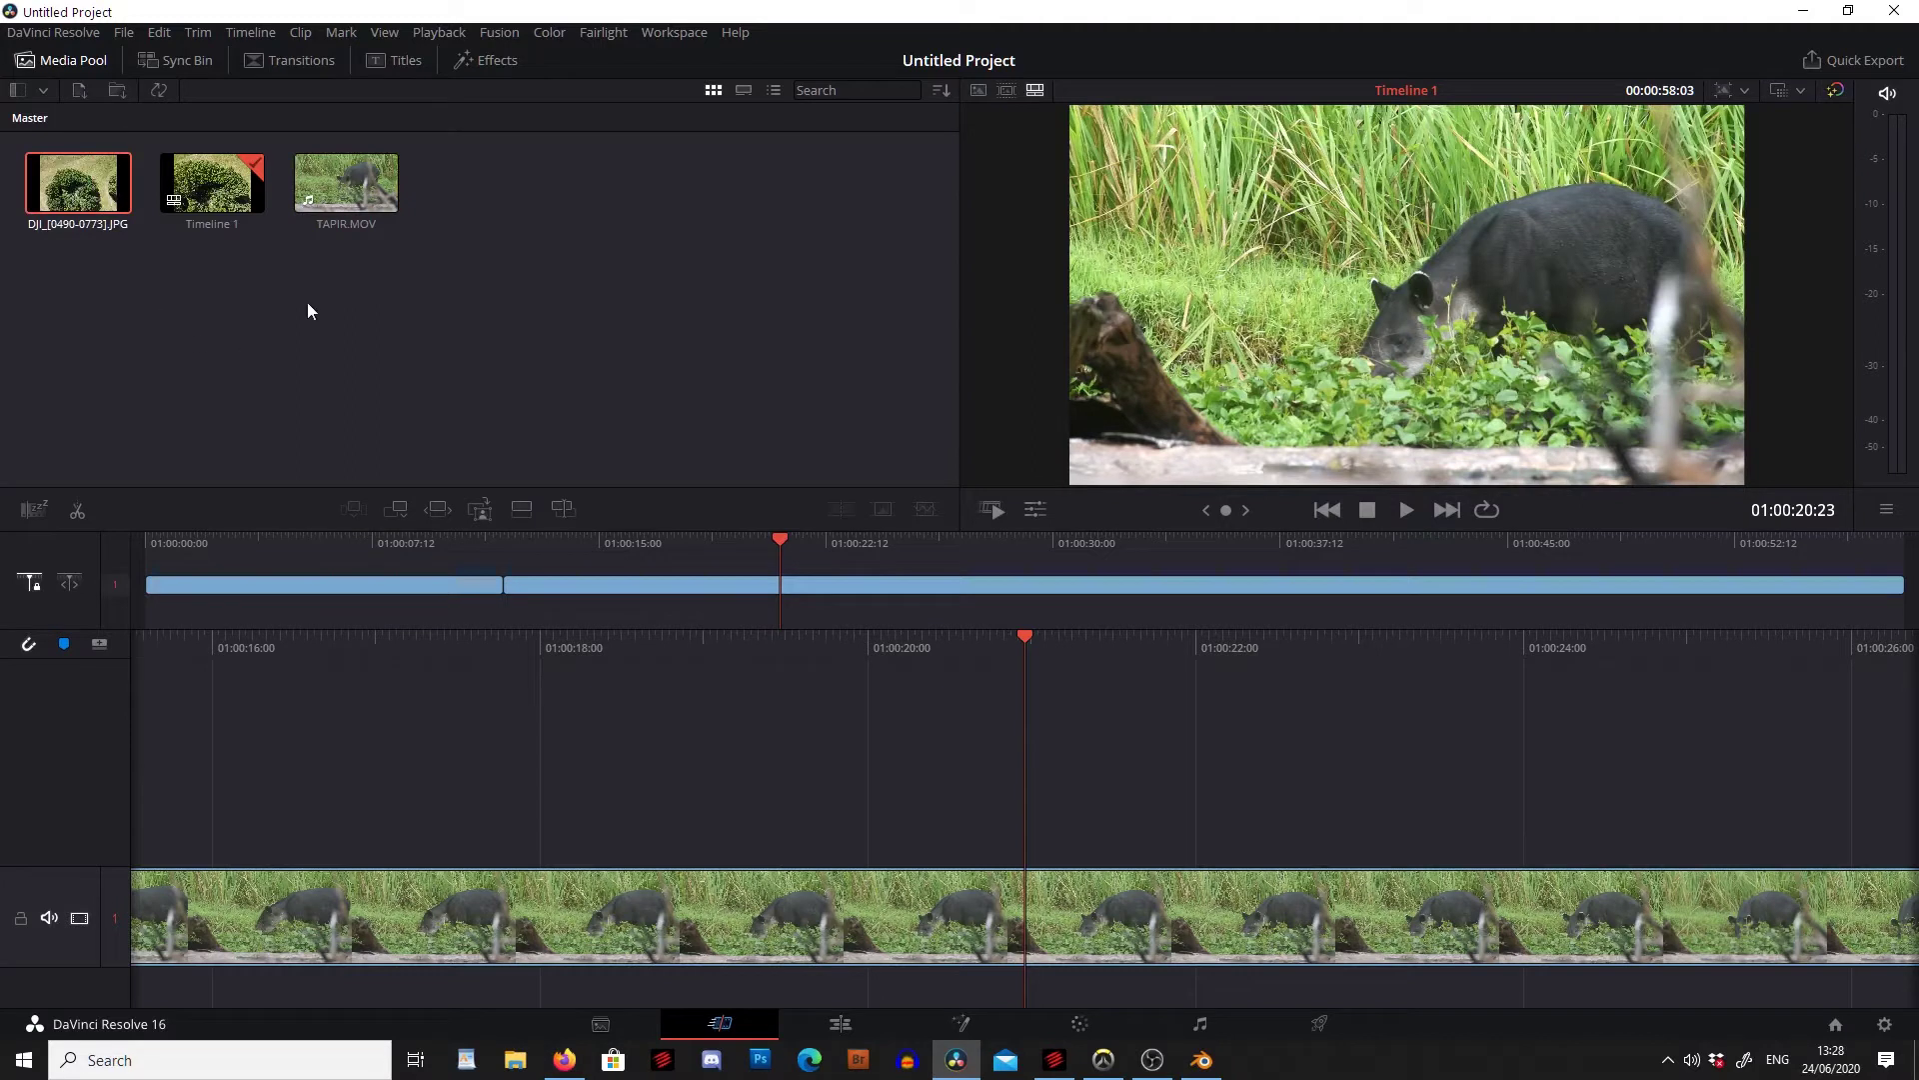
left_click(340, 183)
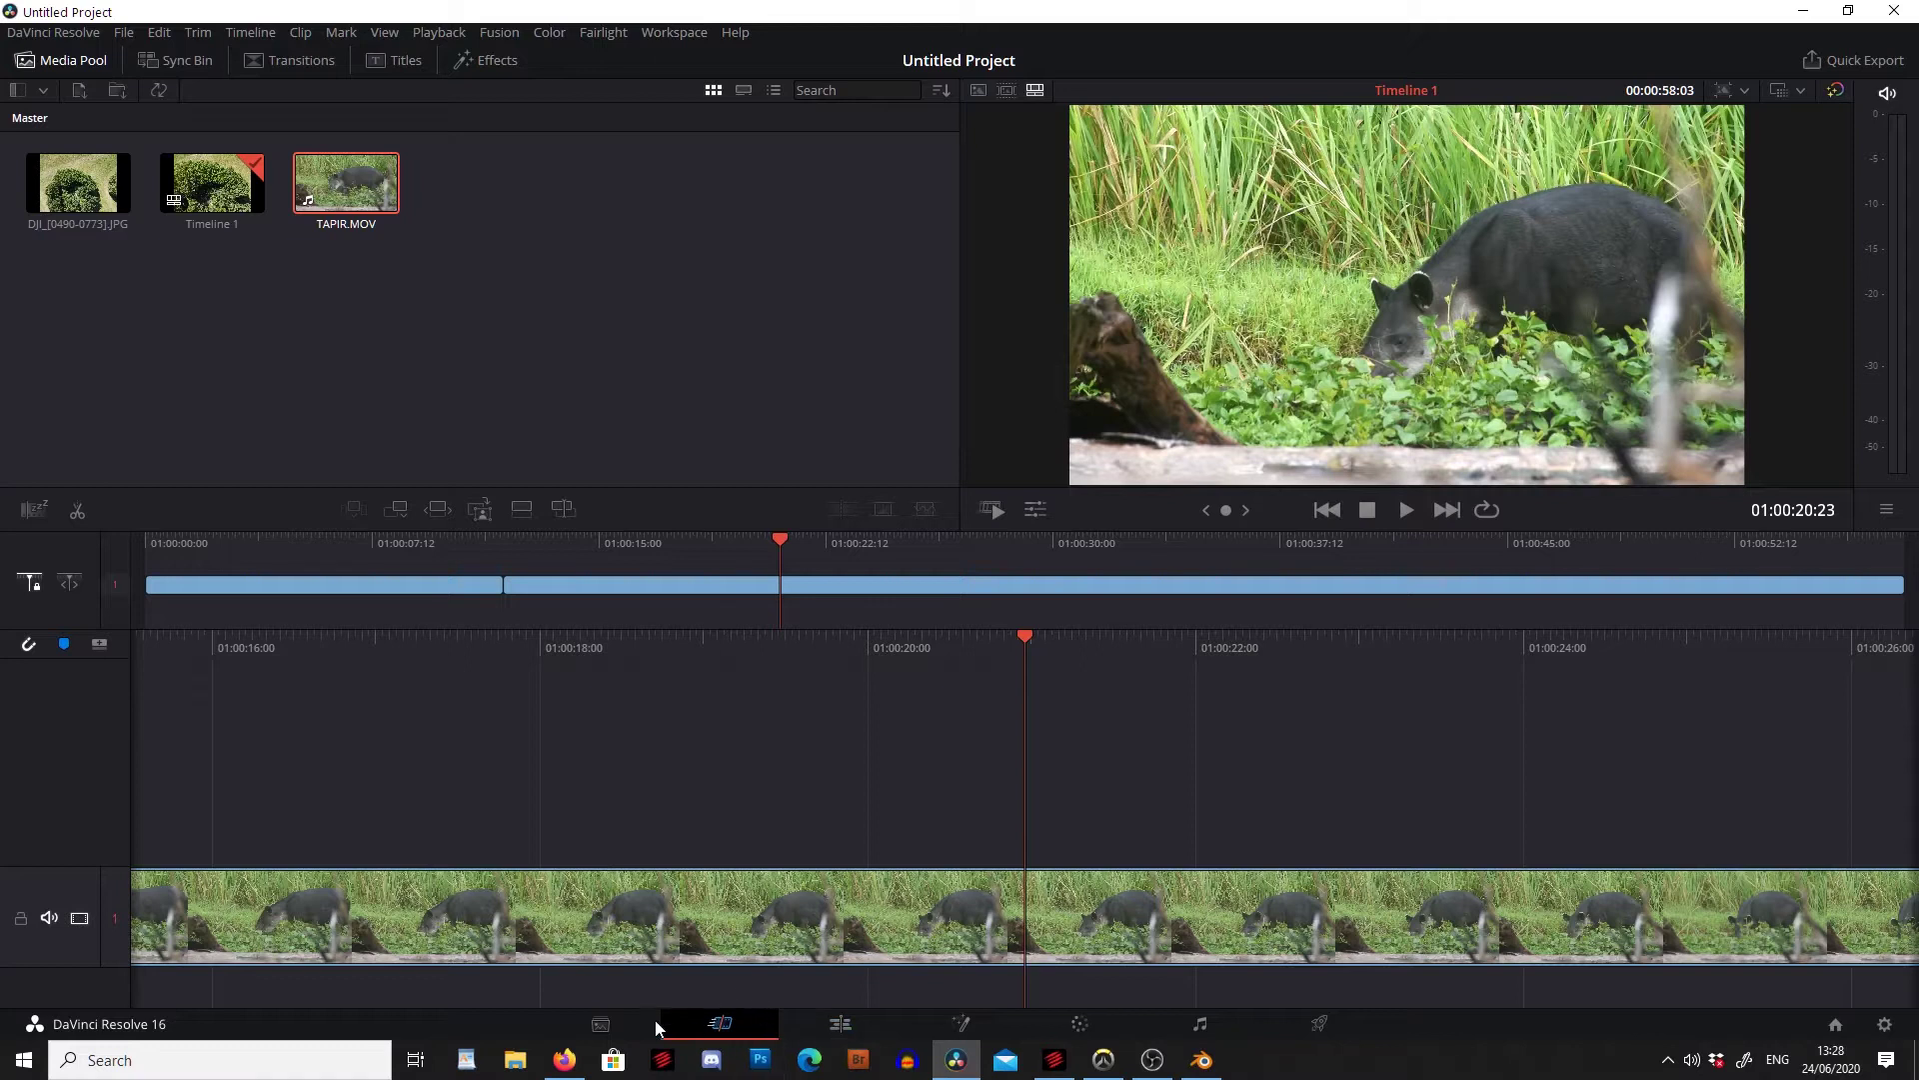
left_click(831, 1032)
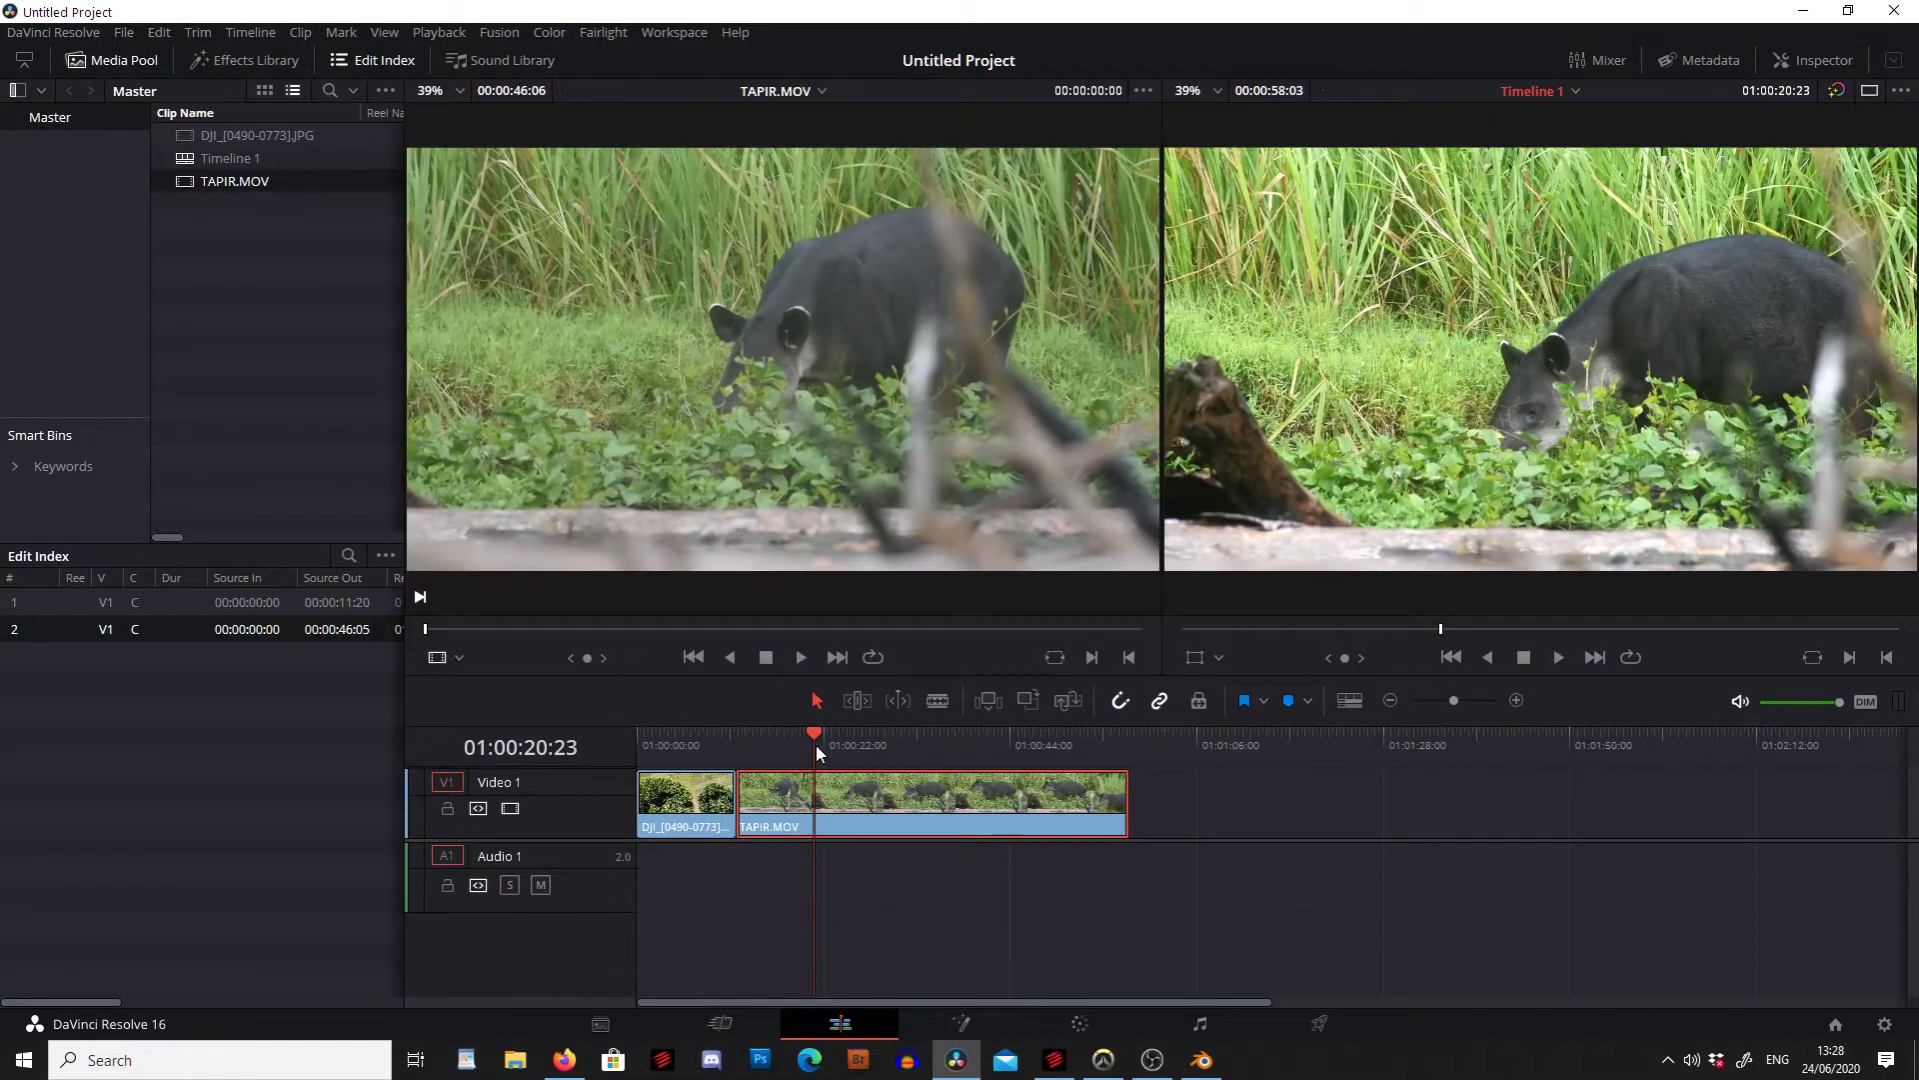
left_click_drag(814, 734, 686, 735)
left_click(692, 817)
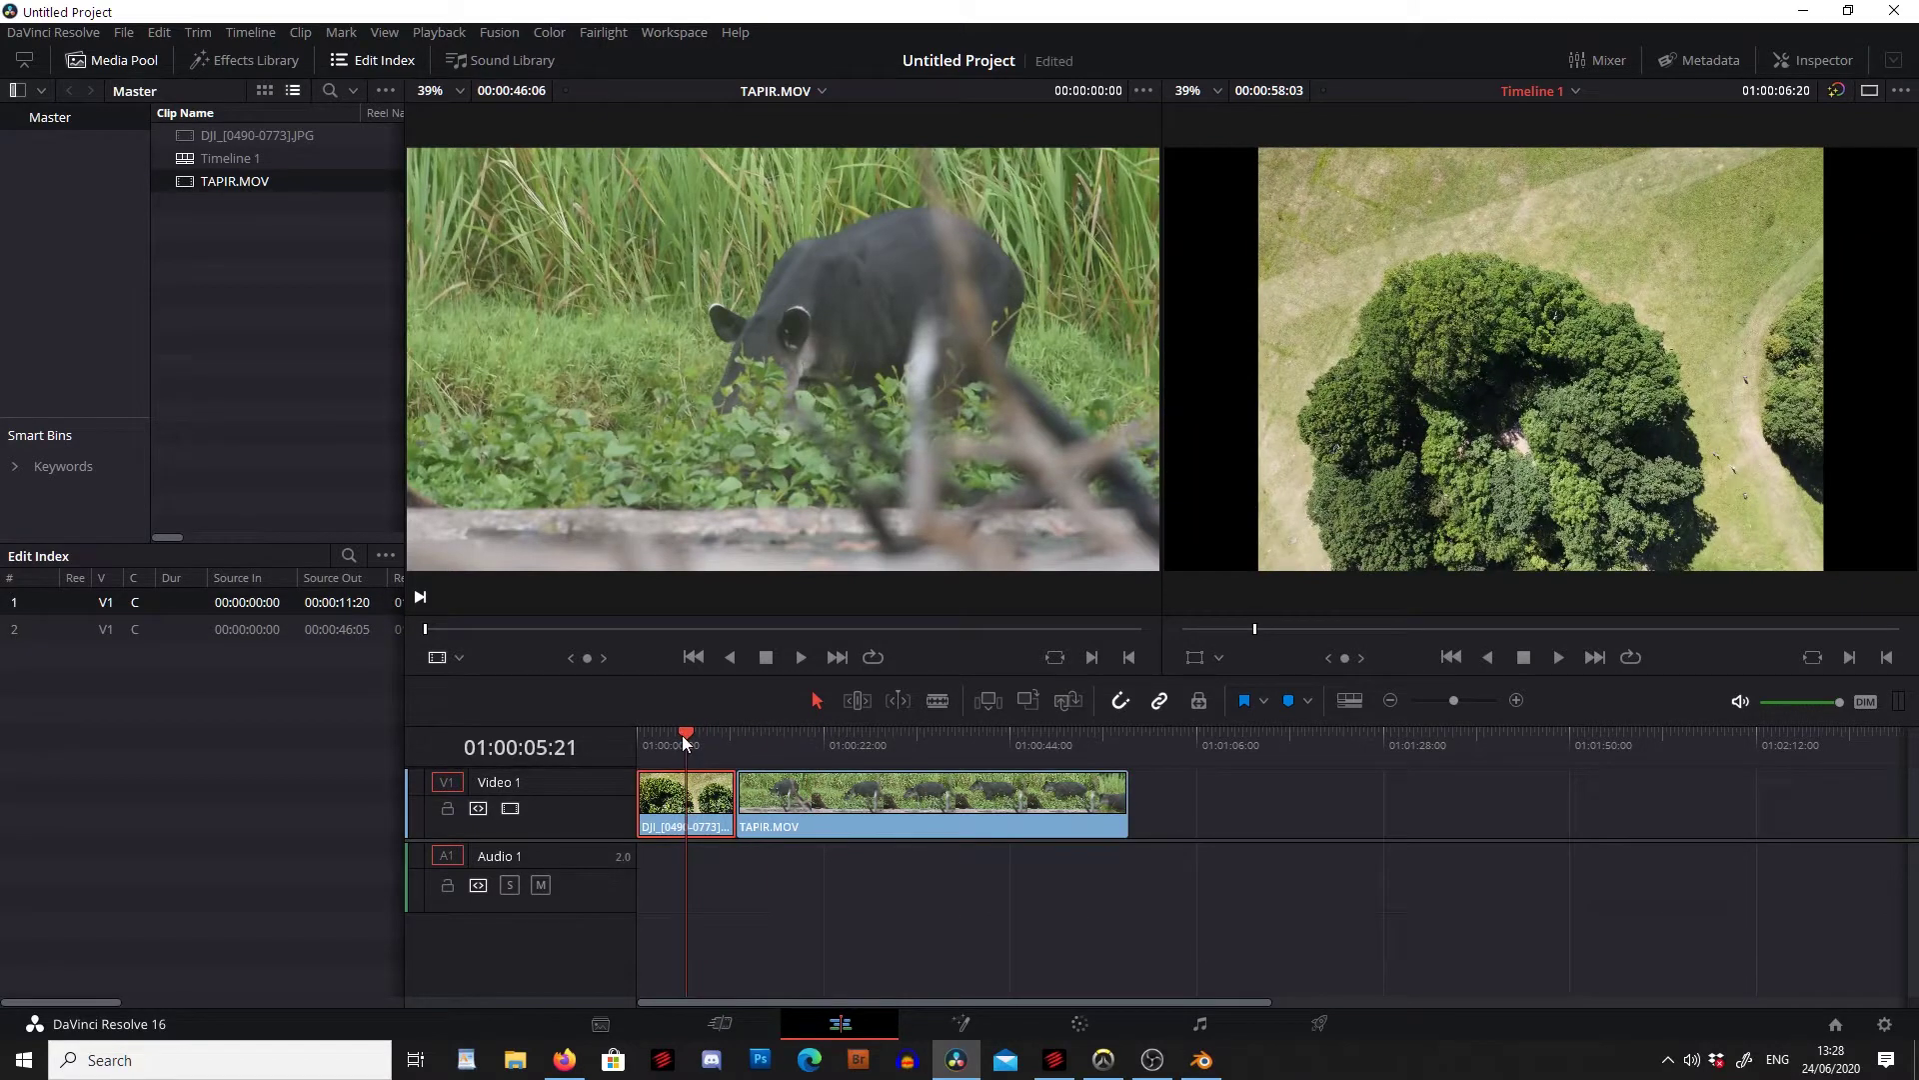
left_click_drag(816, 793, 865, 796)
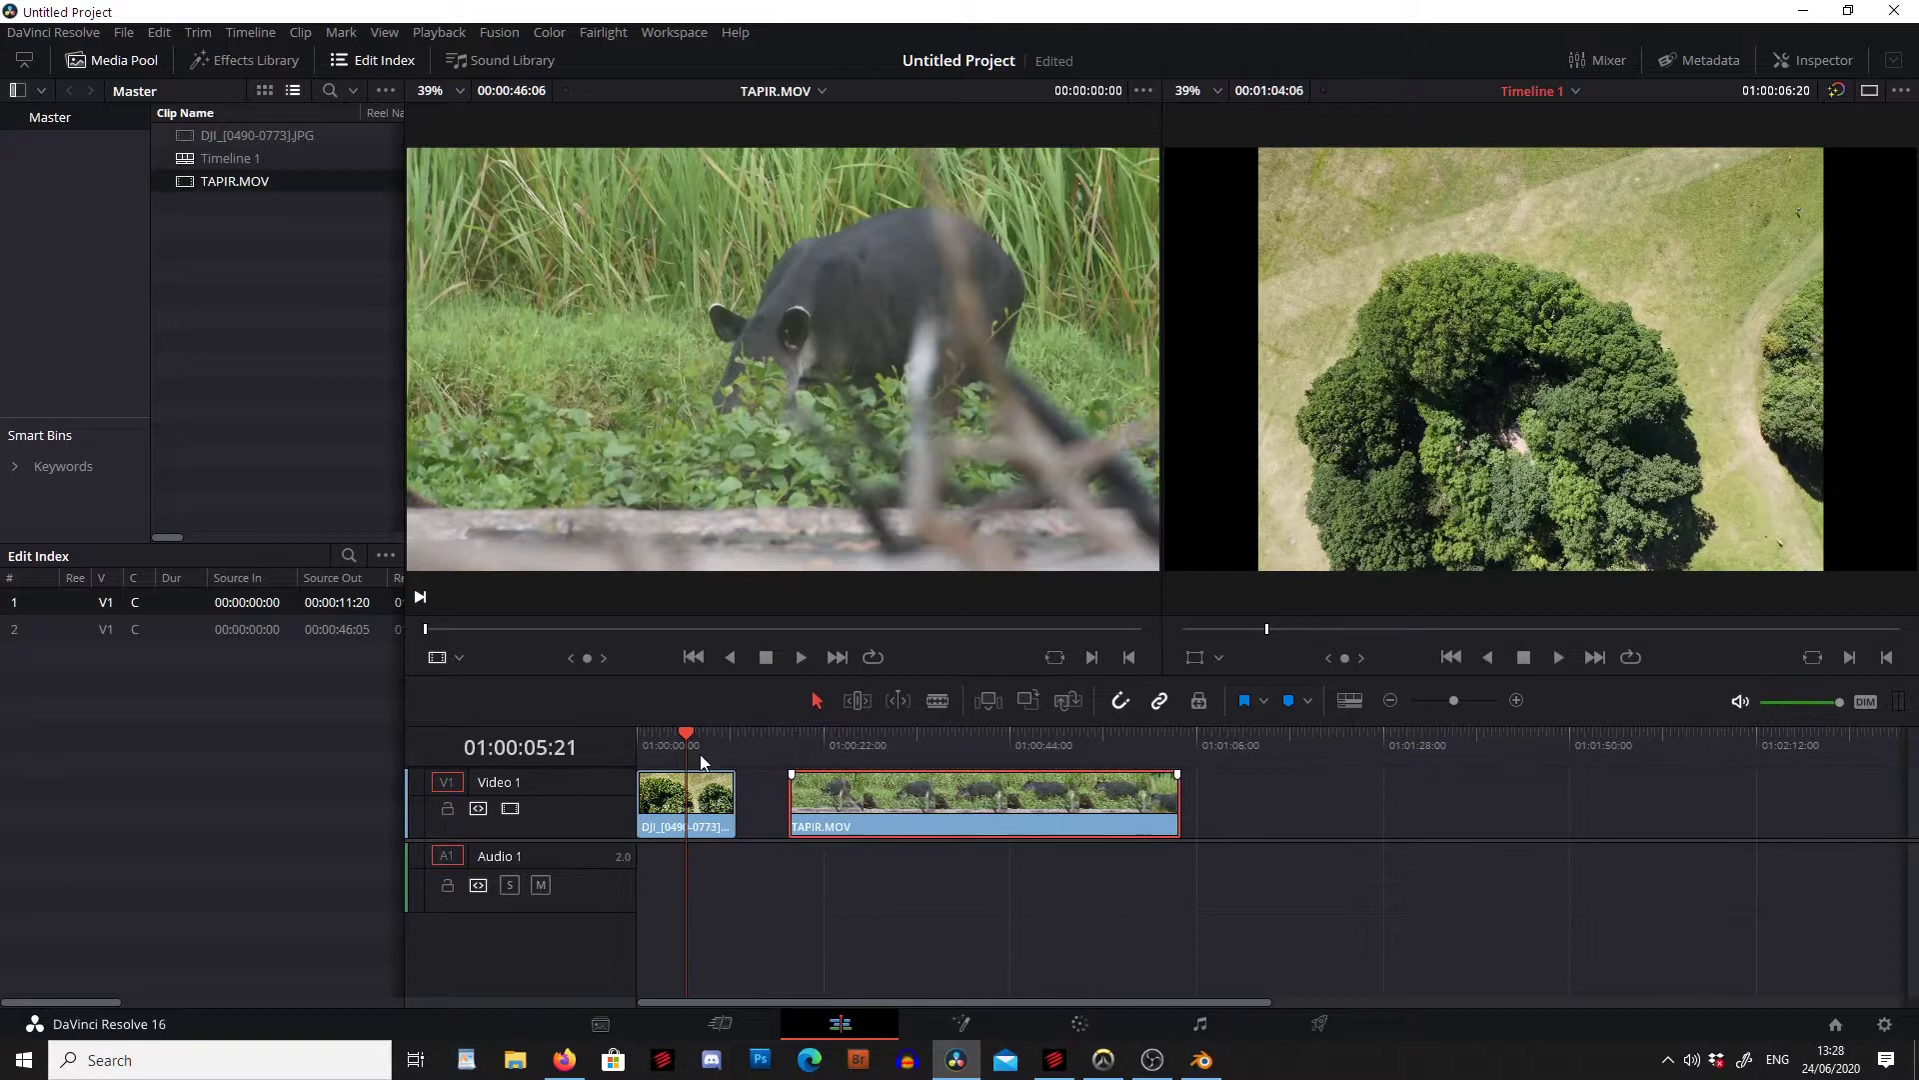
Play the DJI clip from the start of the timeline to check the camera movement.
left_click(682, 735)
left_click_drag(682, 736, 627, 736)
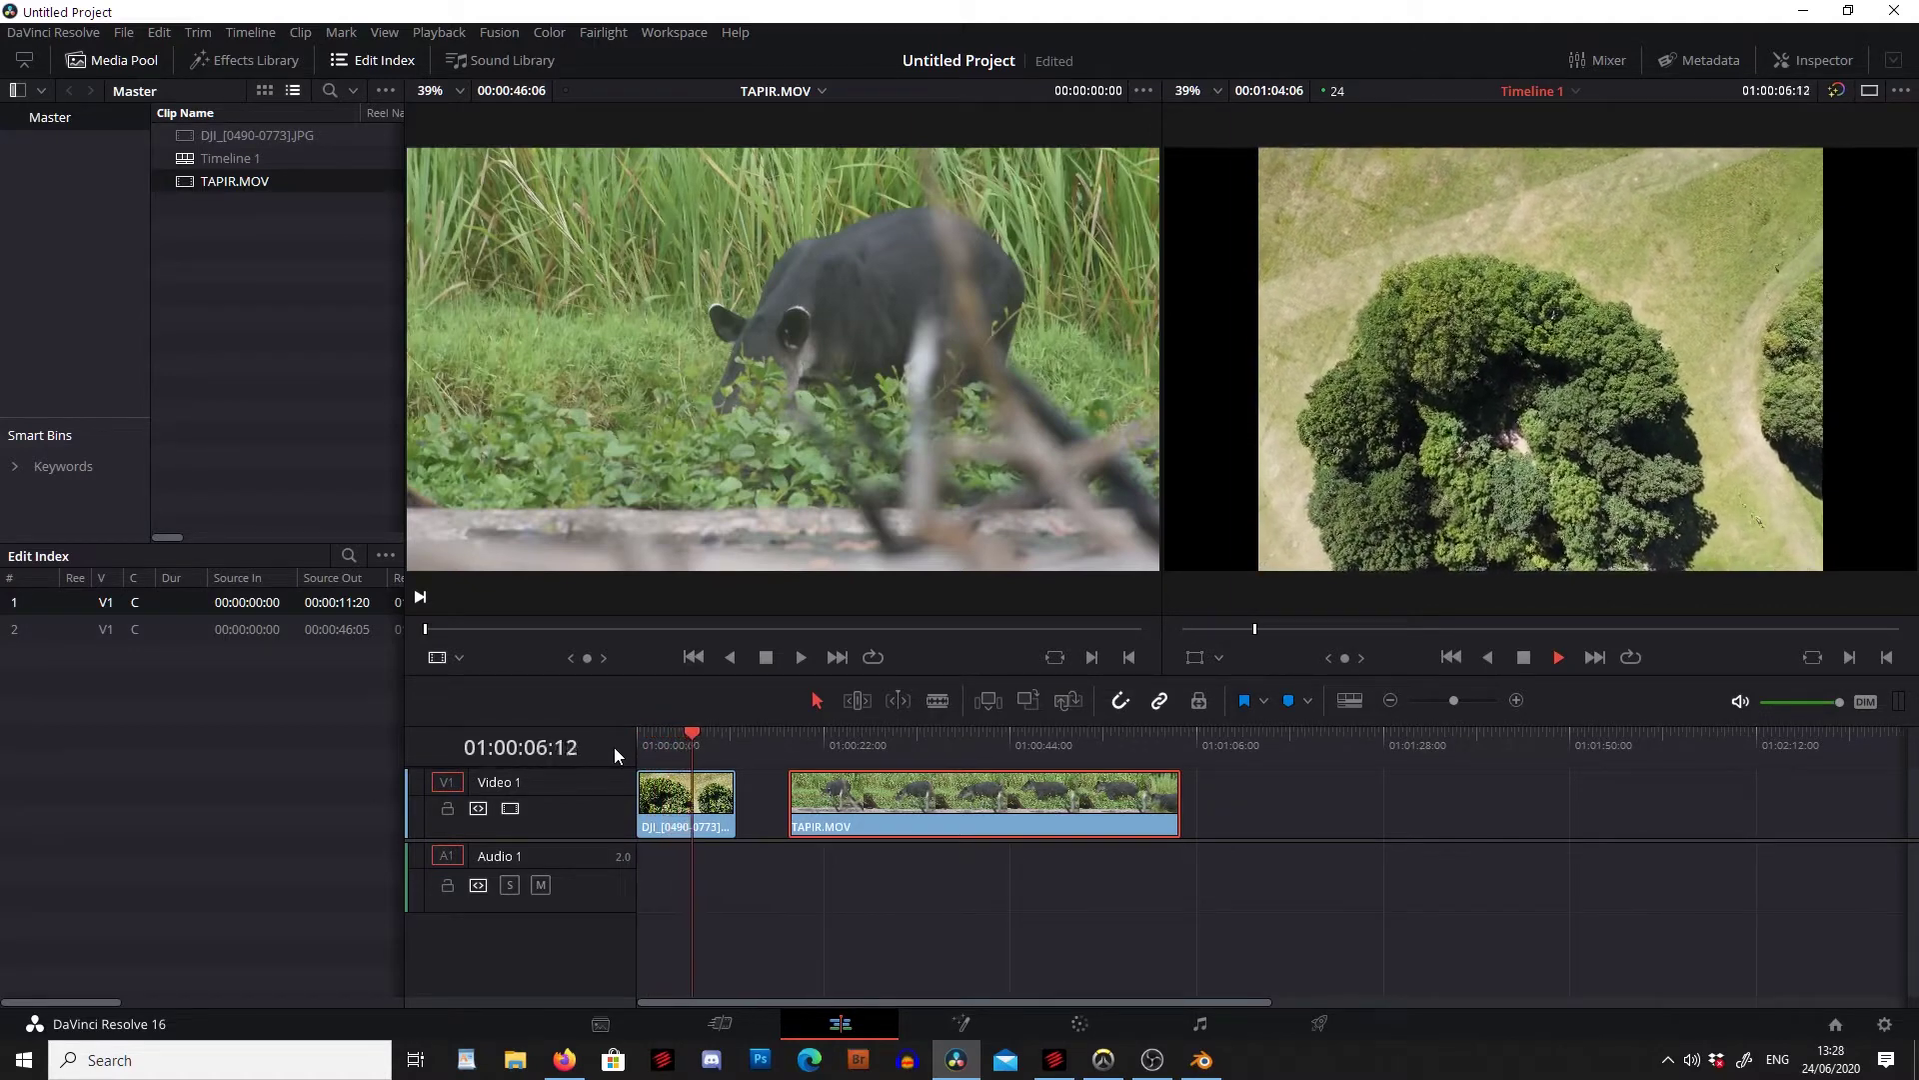
key("space")
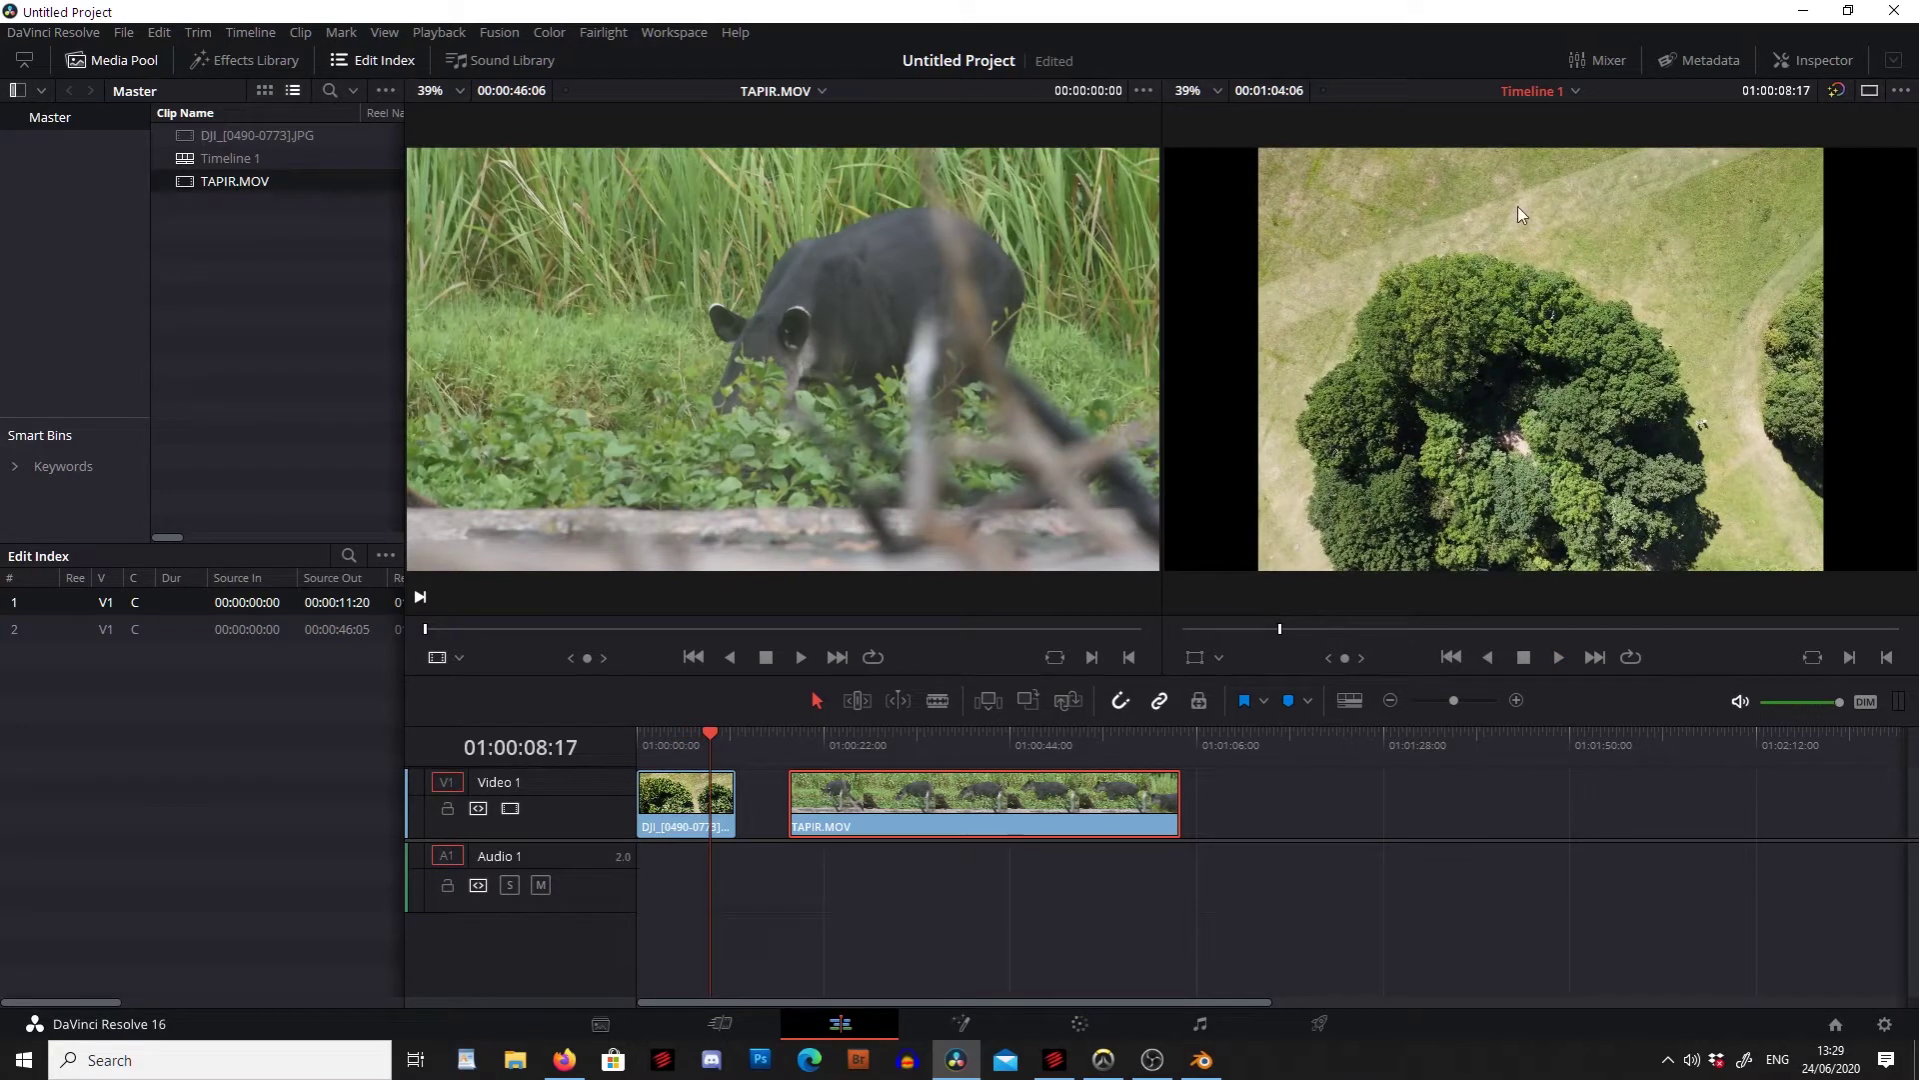
Select only the DJI clip on Video 1 and expand its Stabilization settings in the Inspector.
left_click(693, 808)
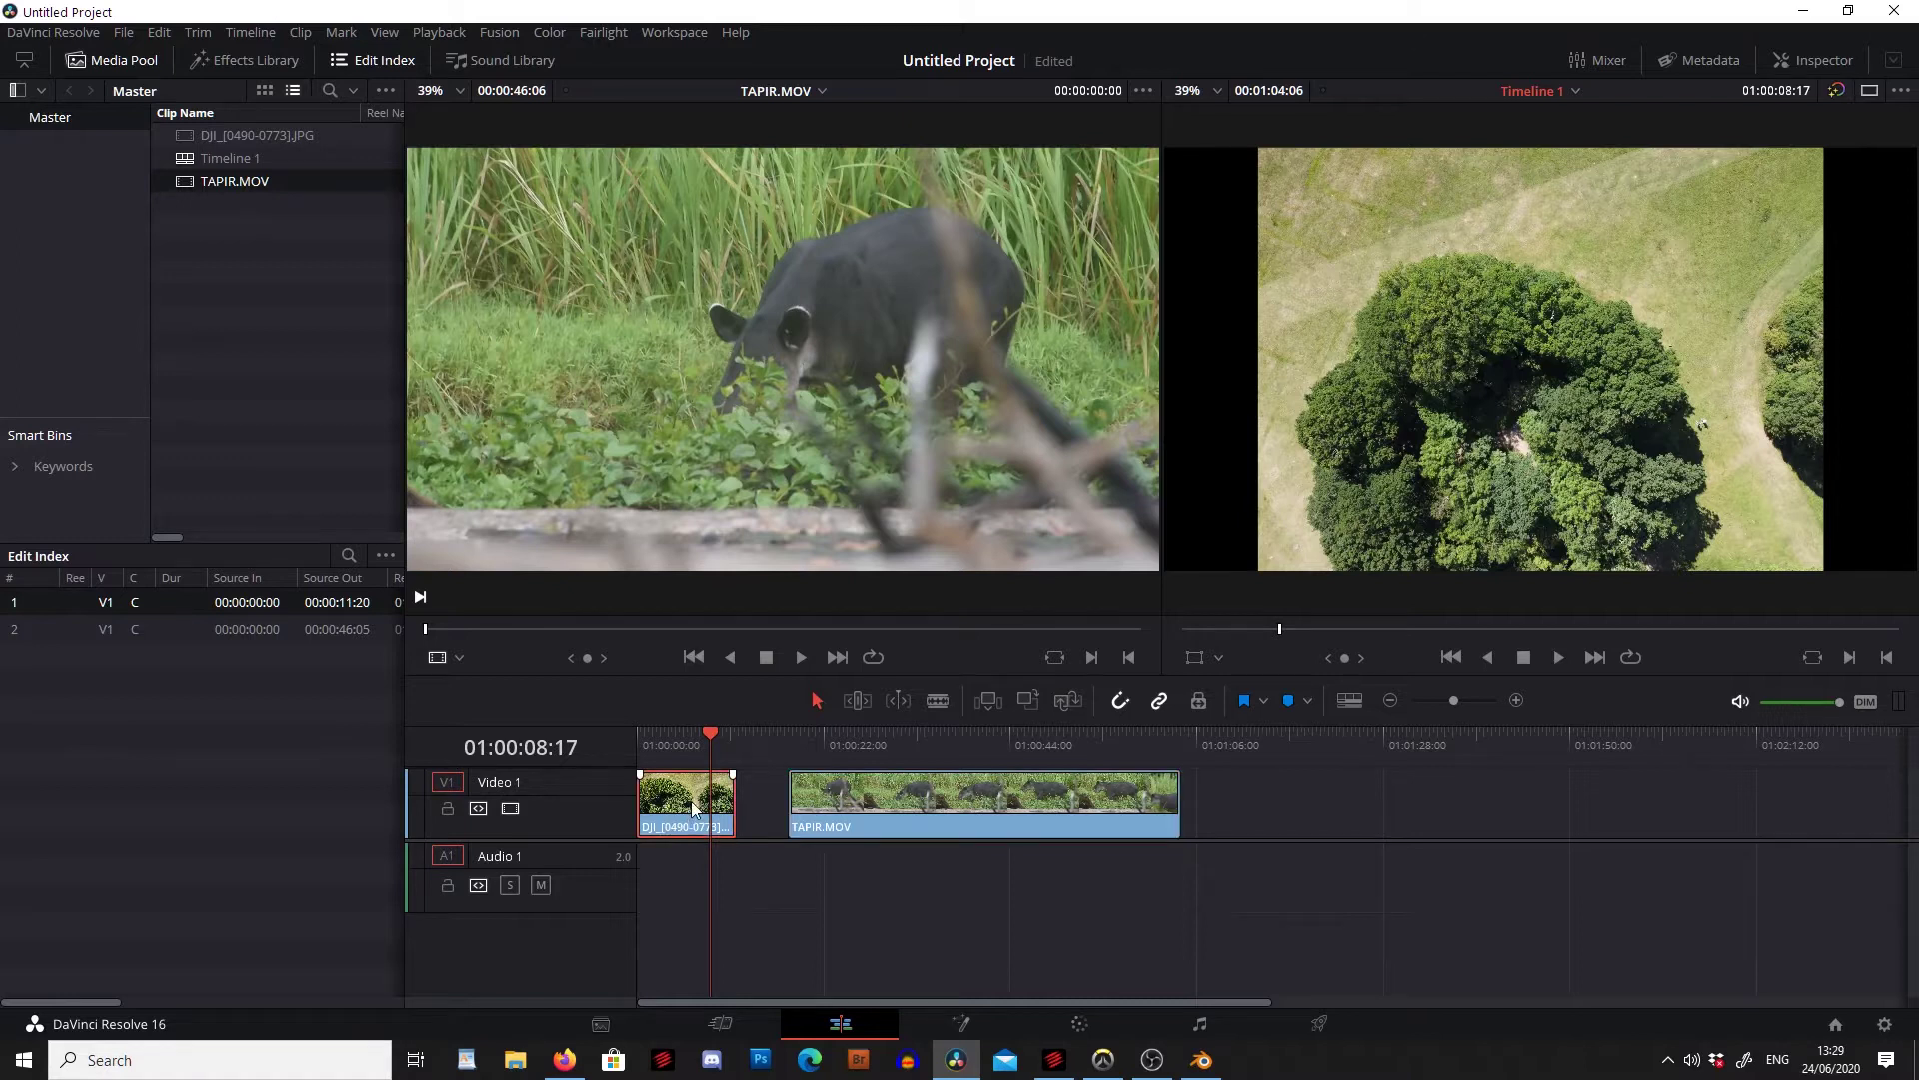
left_click(1815, 60)
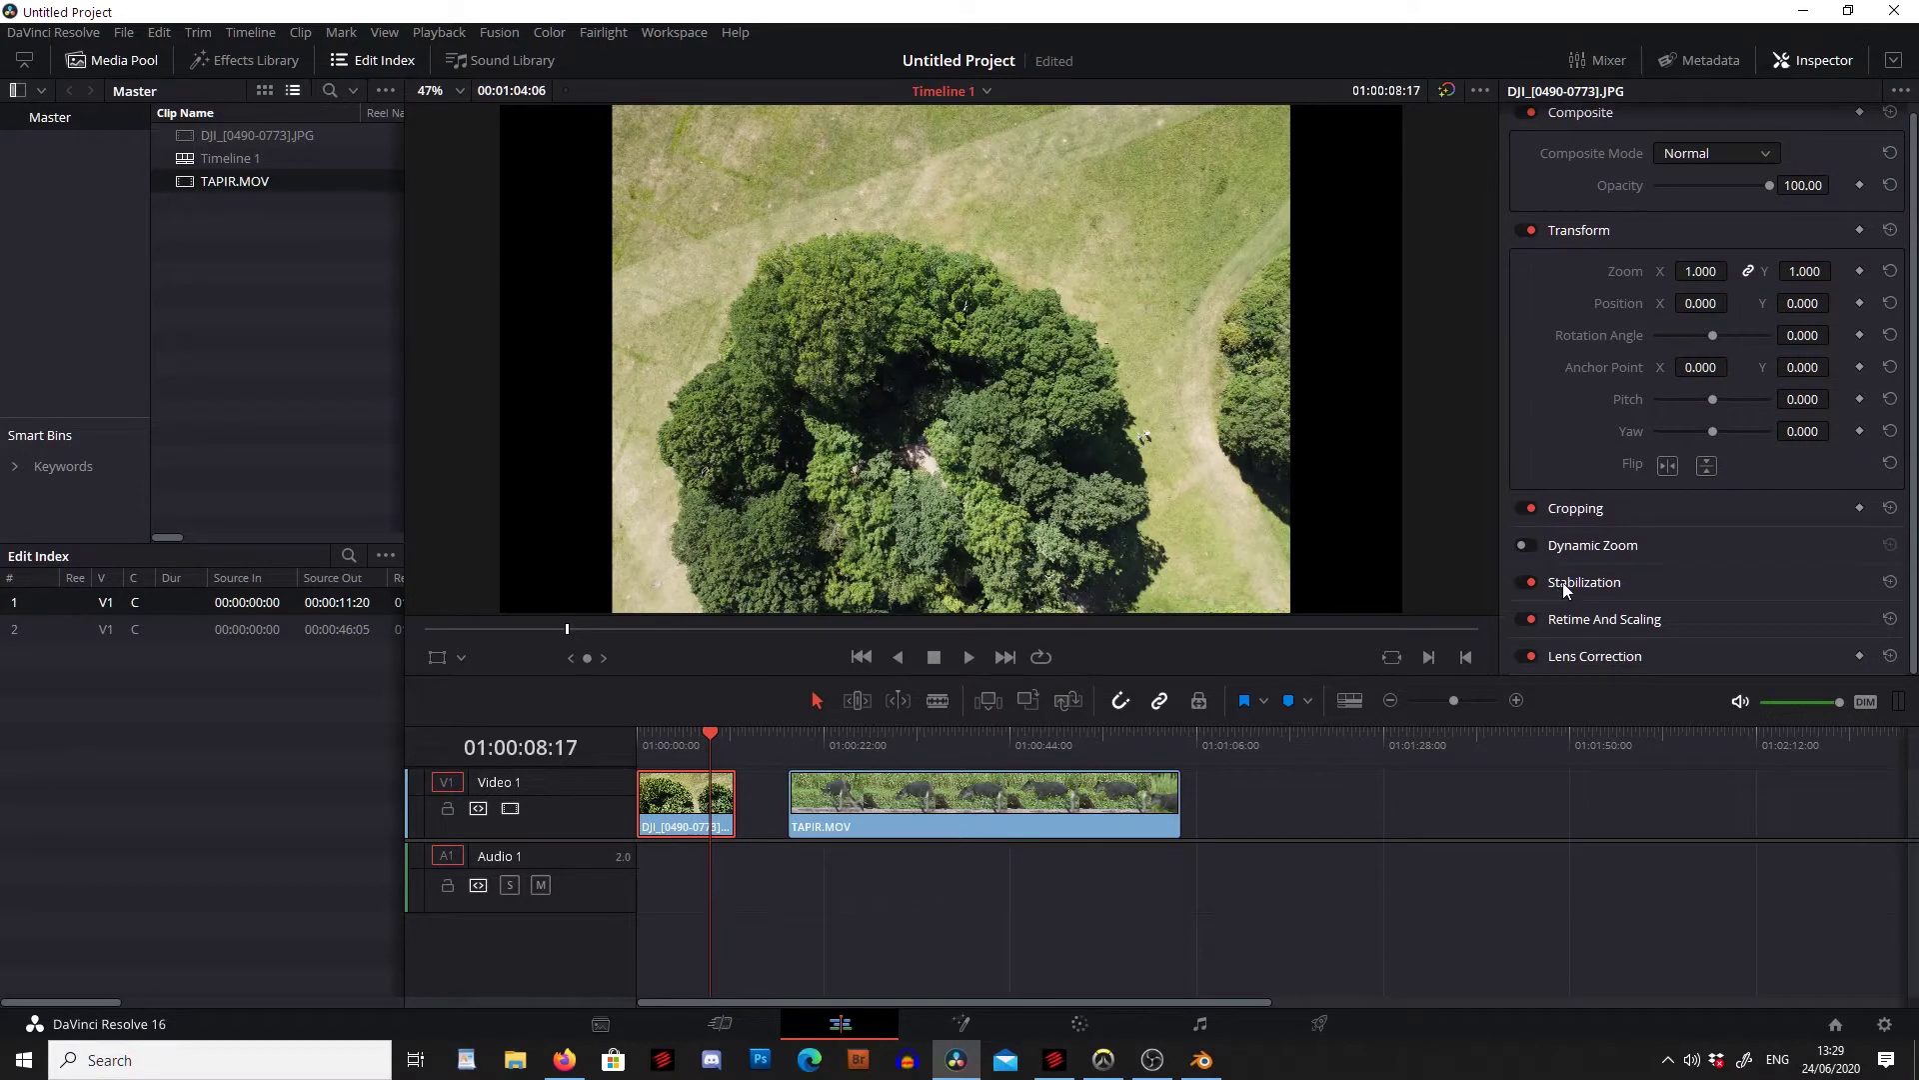
left_click_drag(1143, 973, 568, 711)
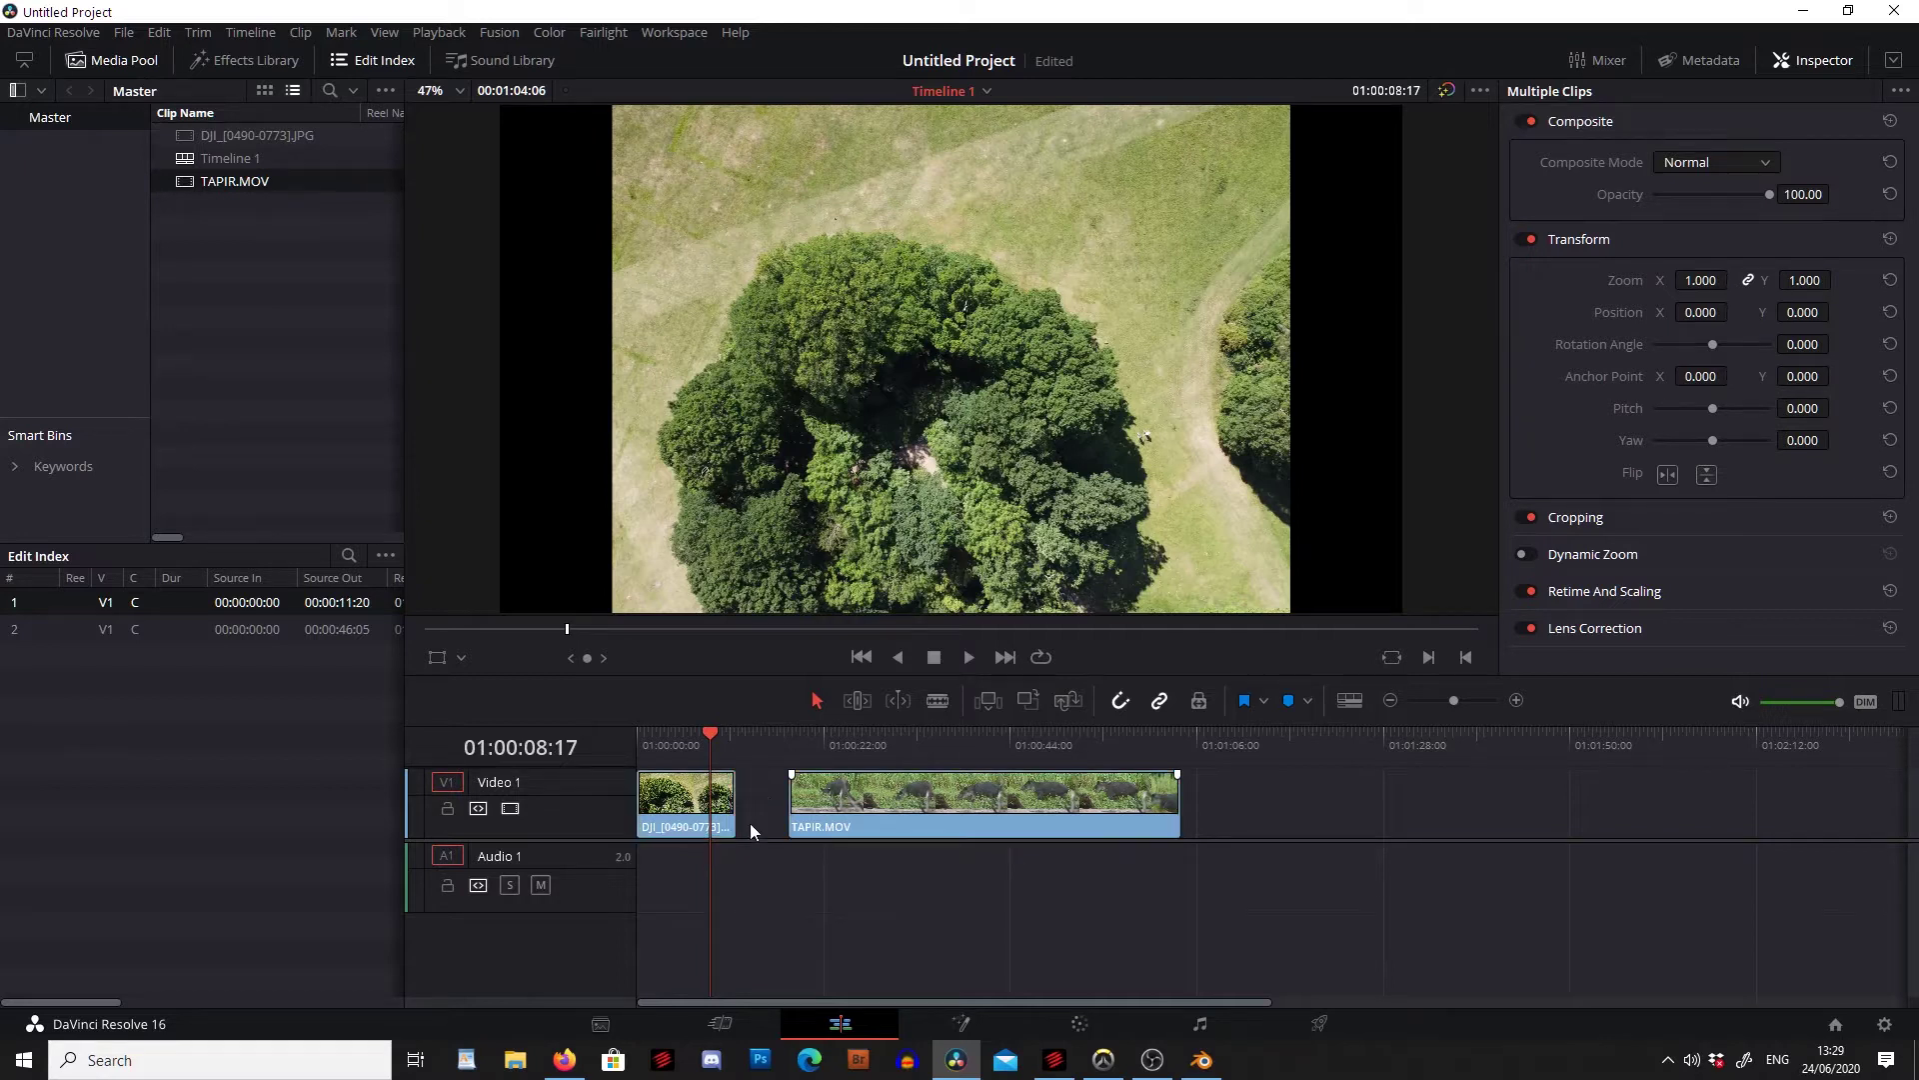
left_click(677, 796)
left_click(677, 793)
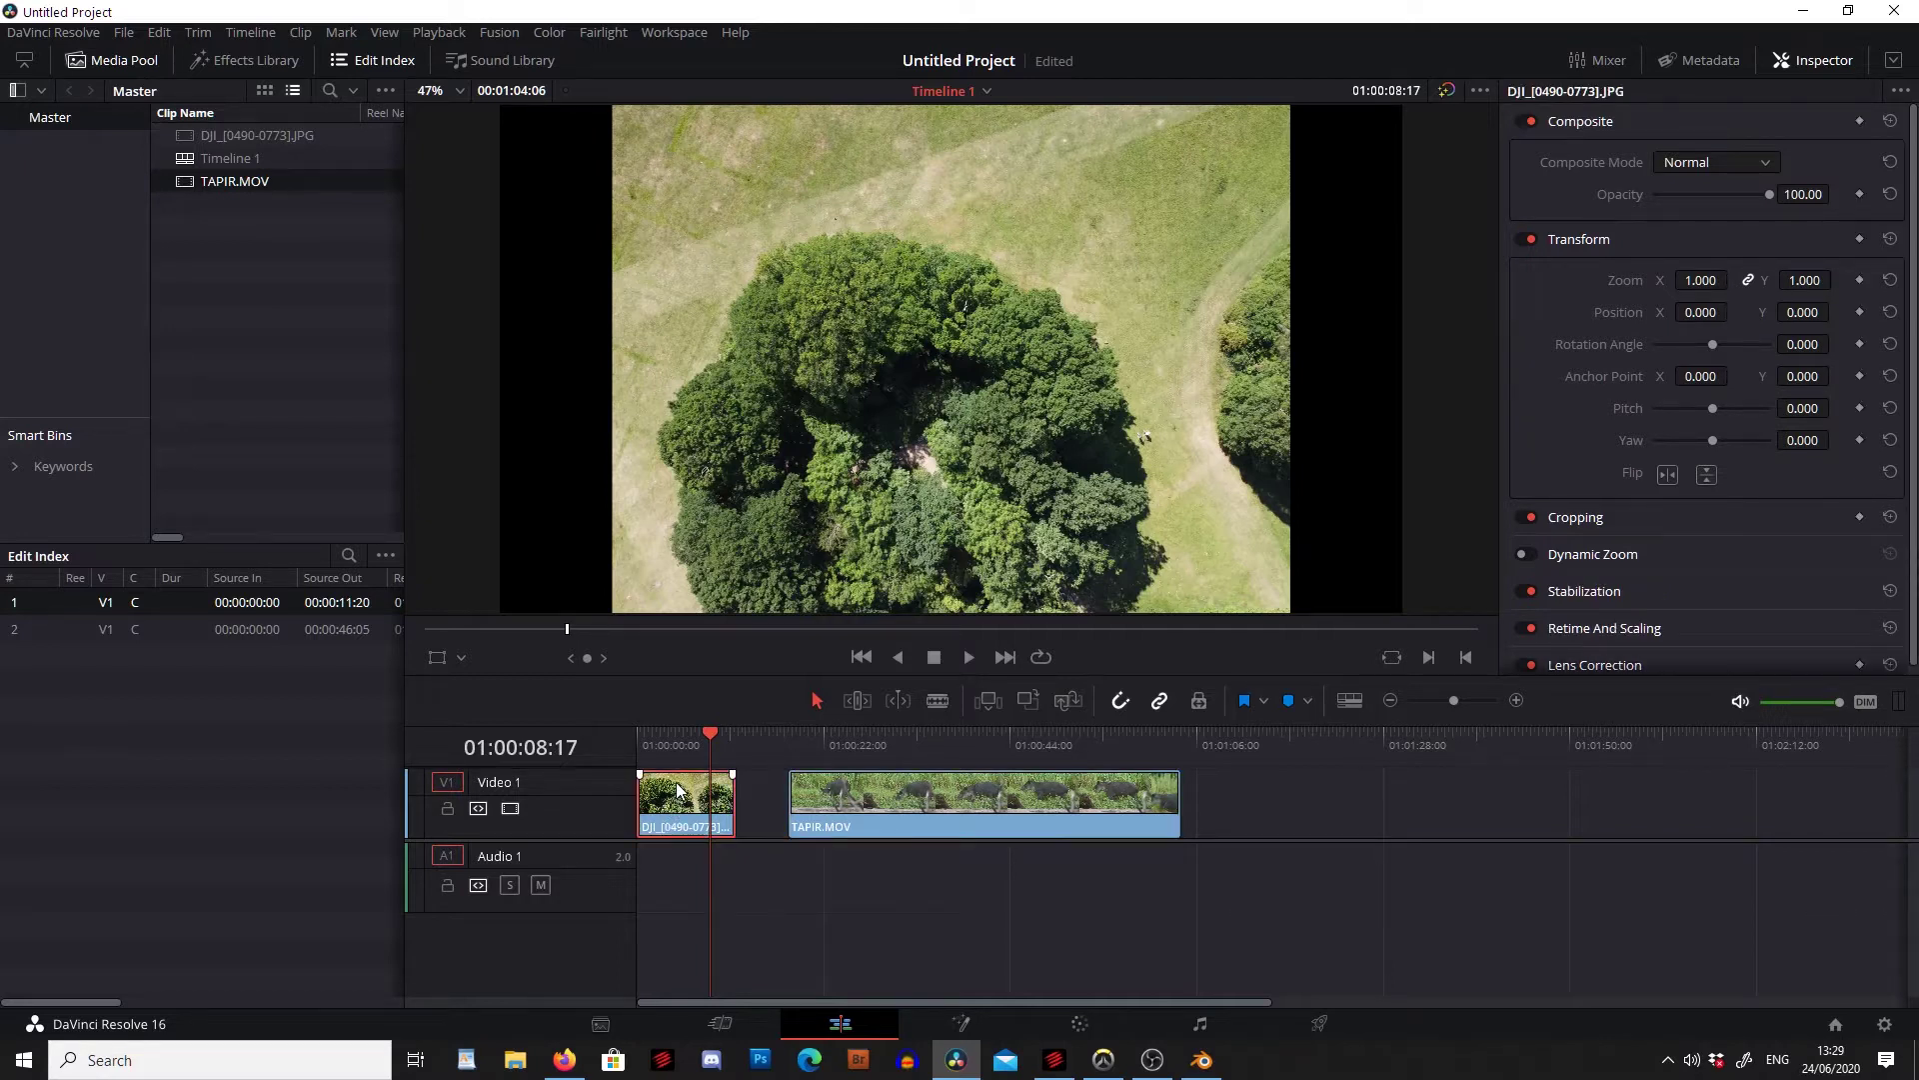
left_click(1611, 590)
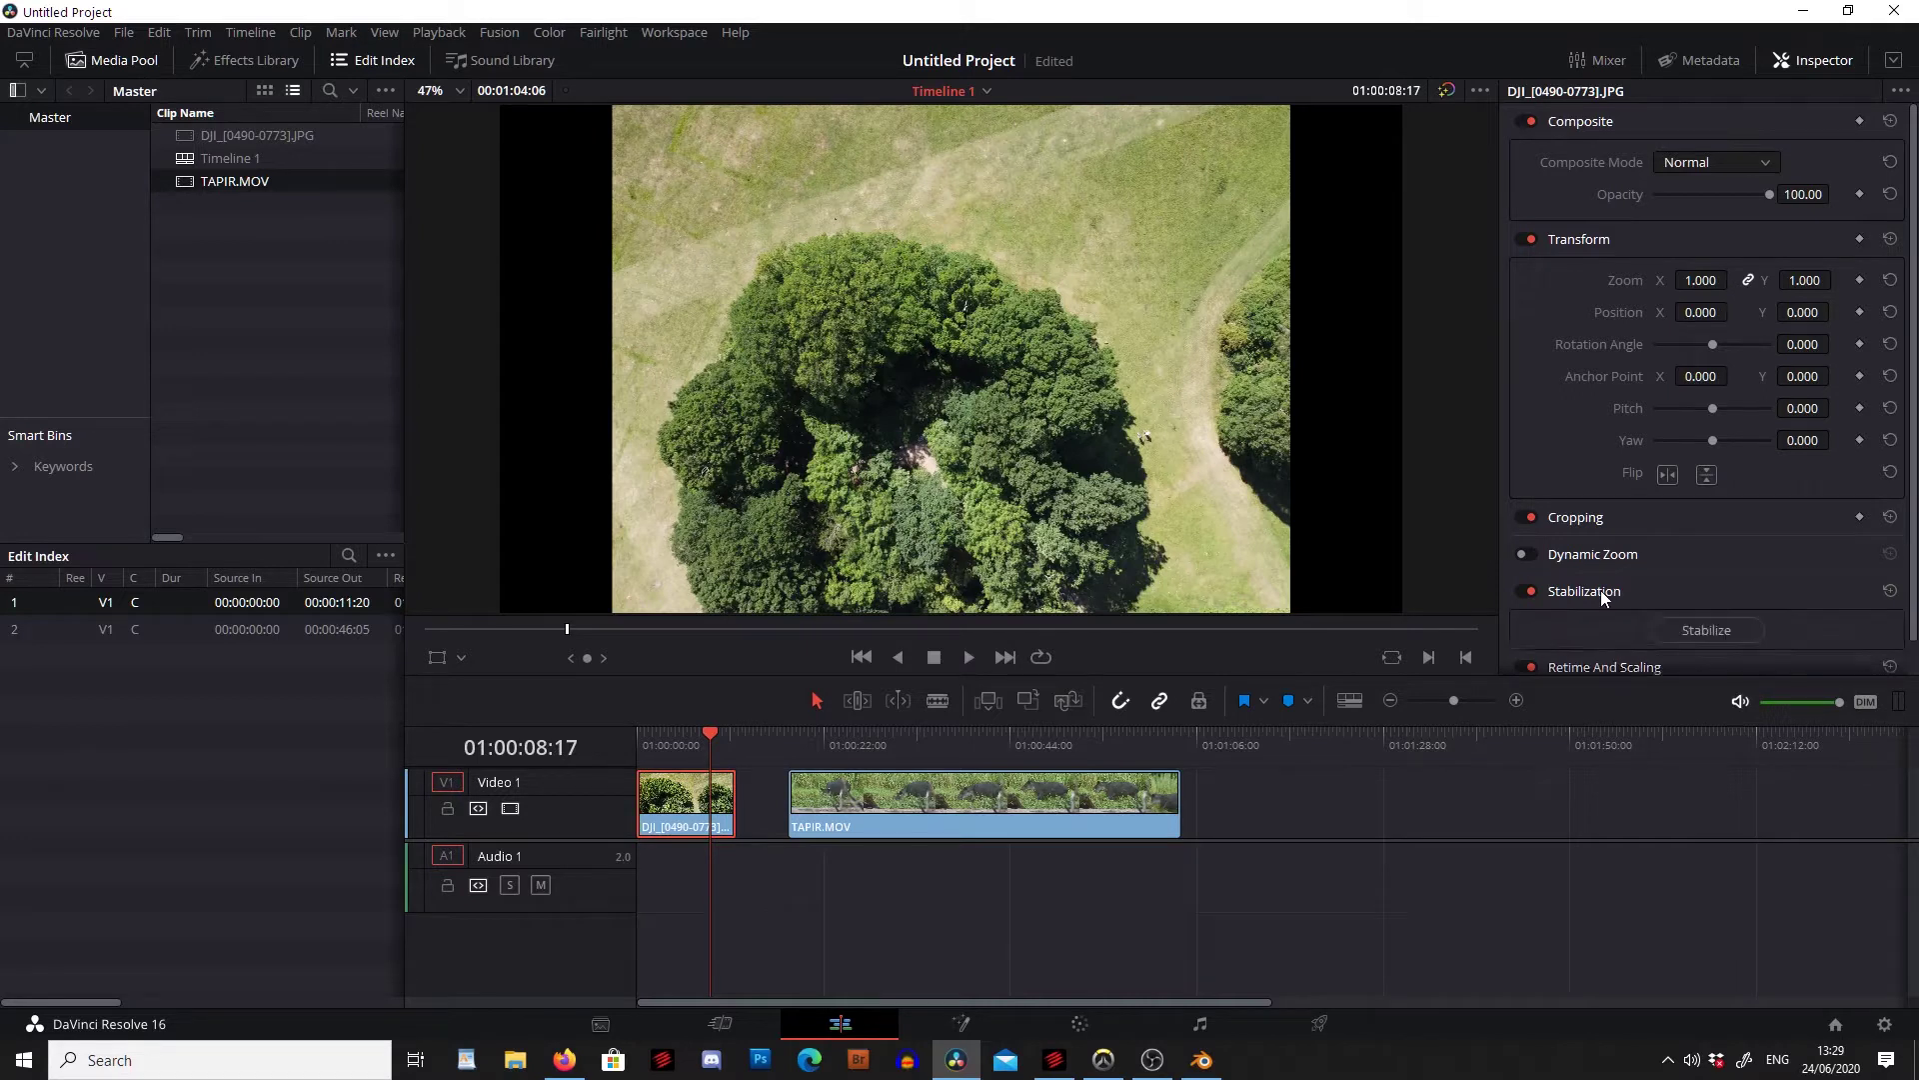
scroll(1599, 590, "down", 2)
scroll(1600, 590, "down", 2)
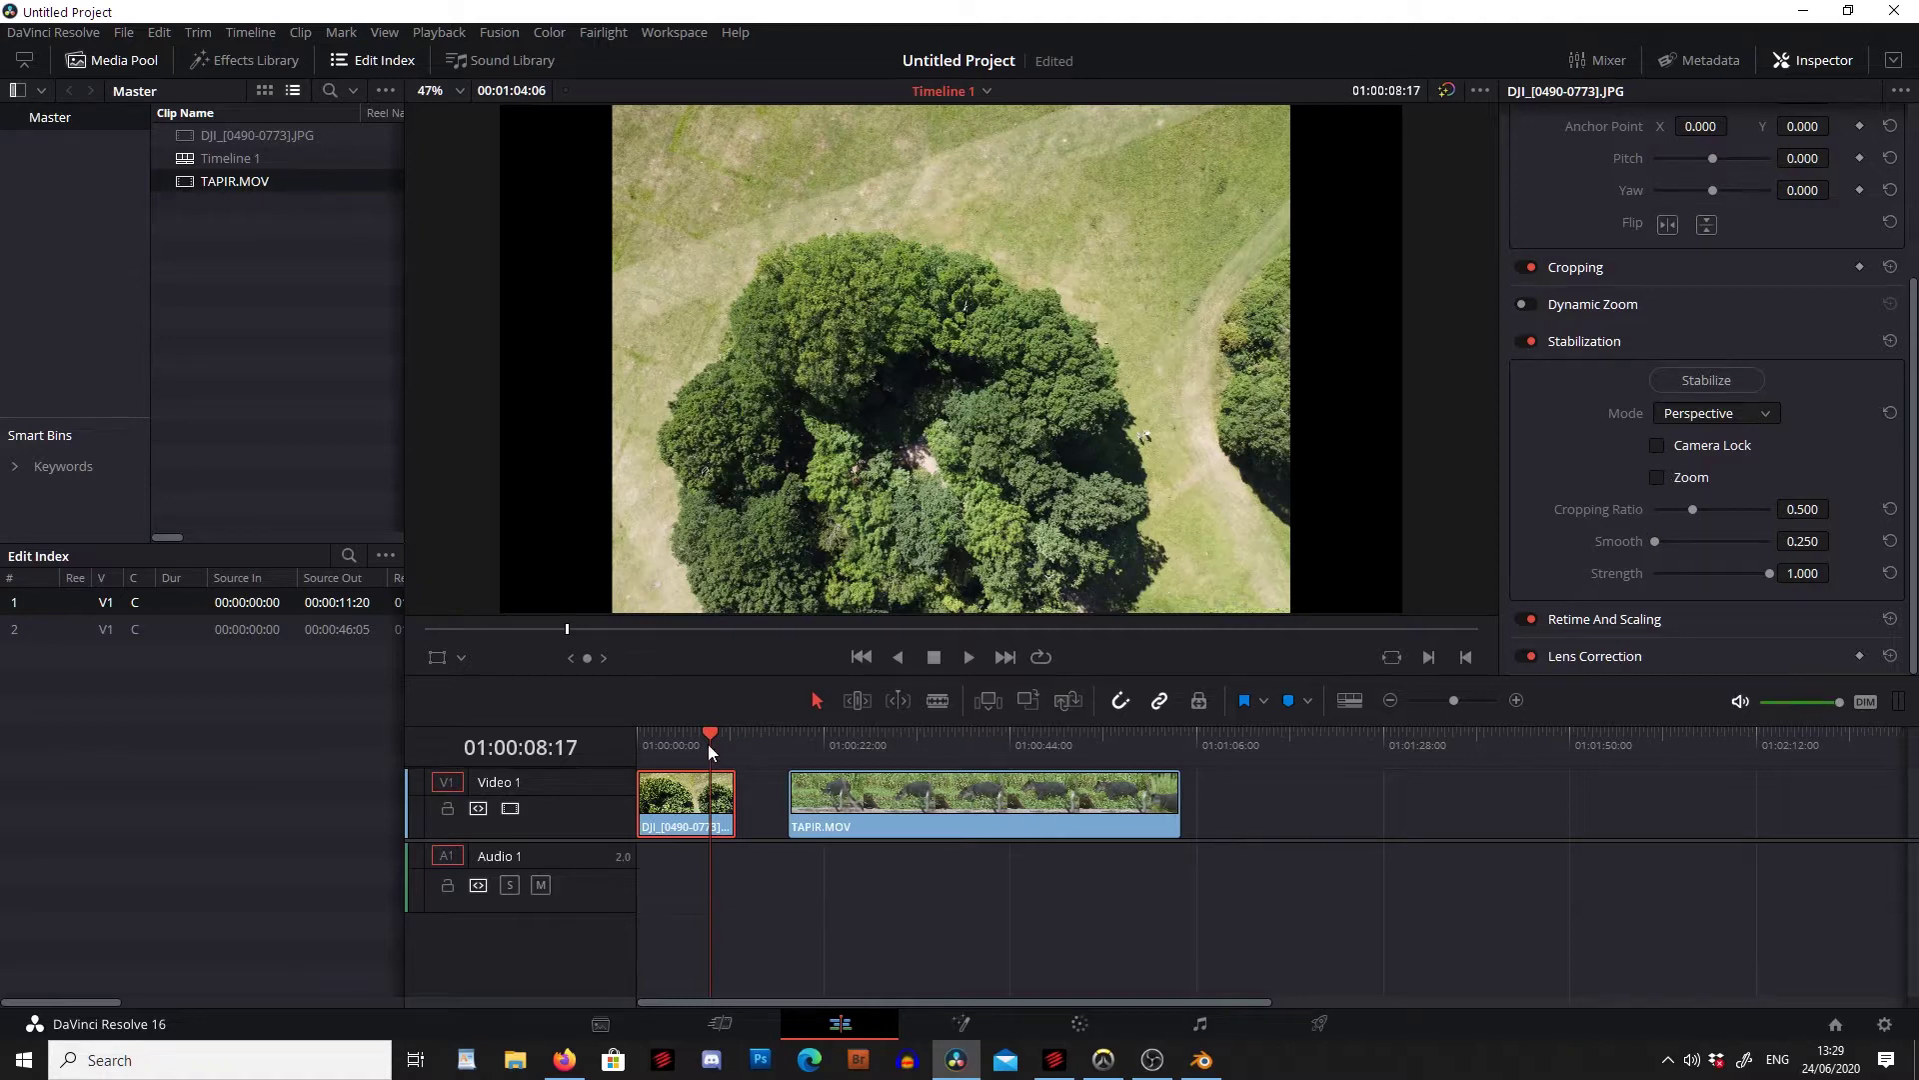
Play the unstabilized DJI clip again from its beginning.
left_click_drag(715, 732, 627, 751)
key("space")
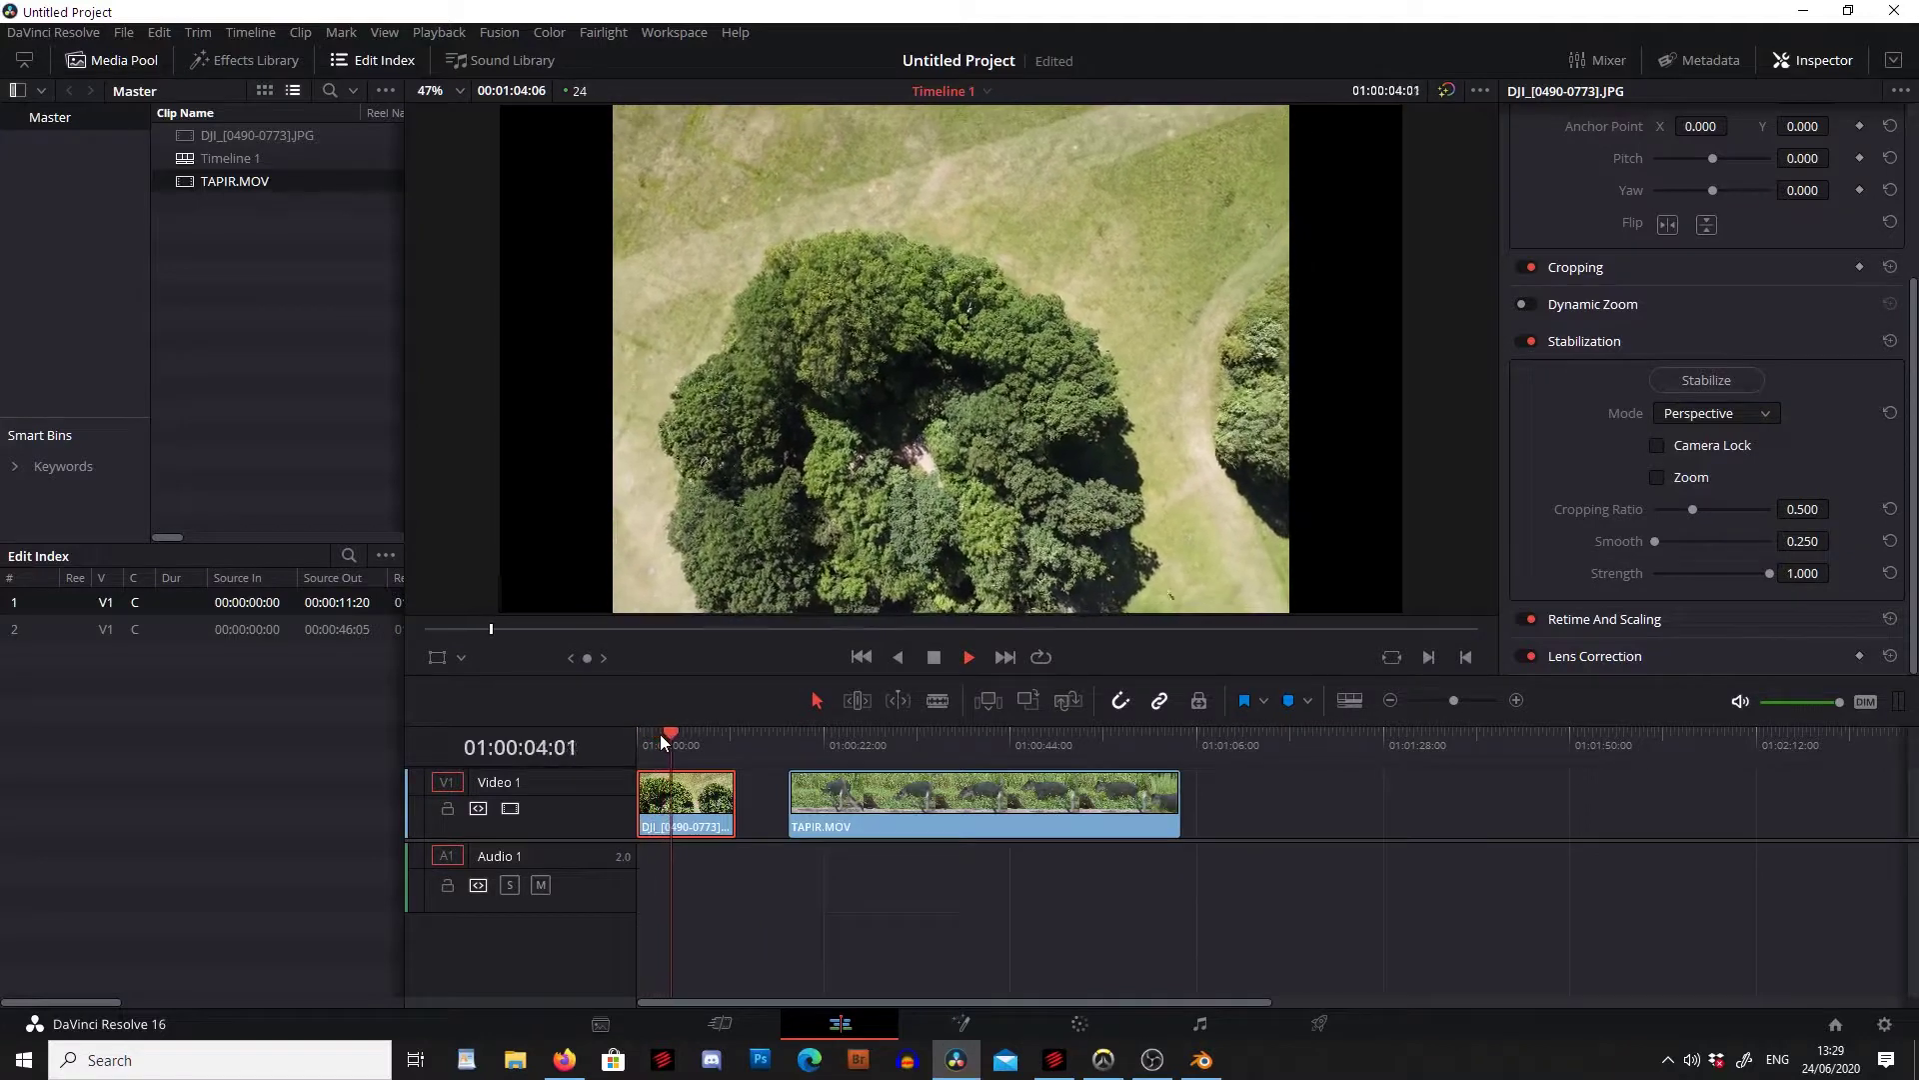
key("space")
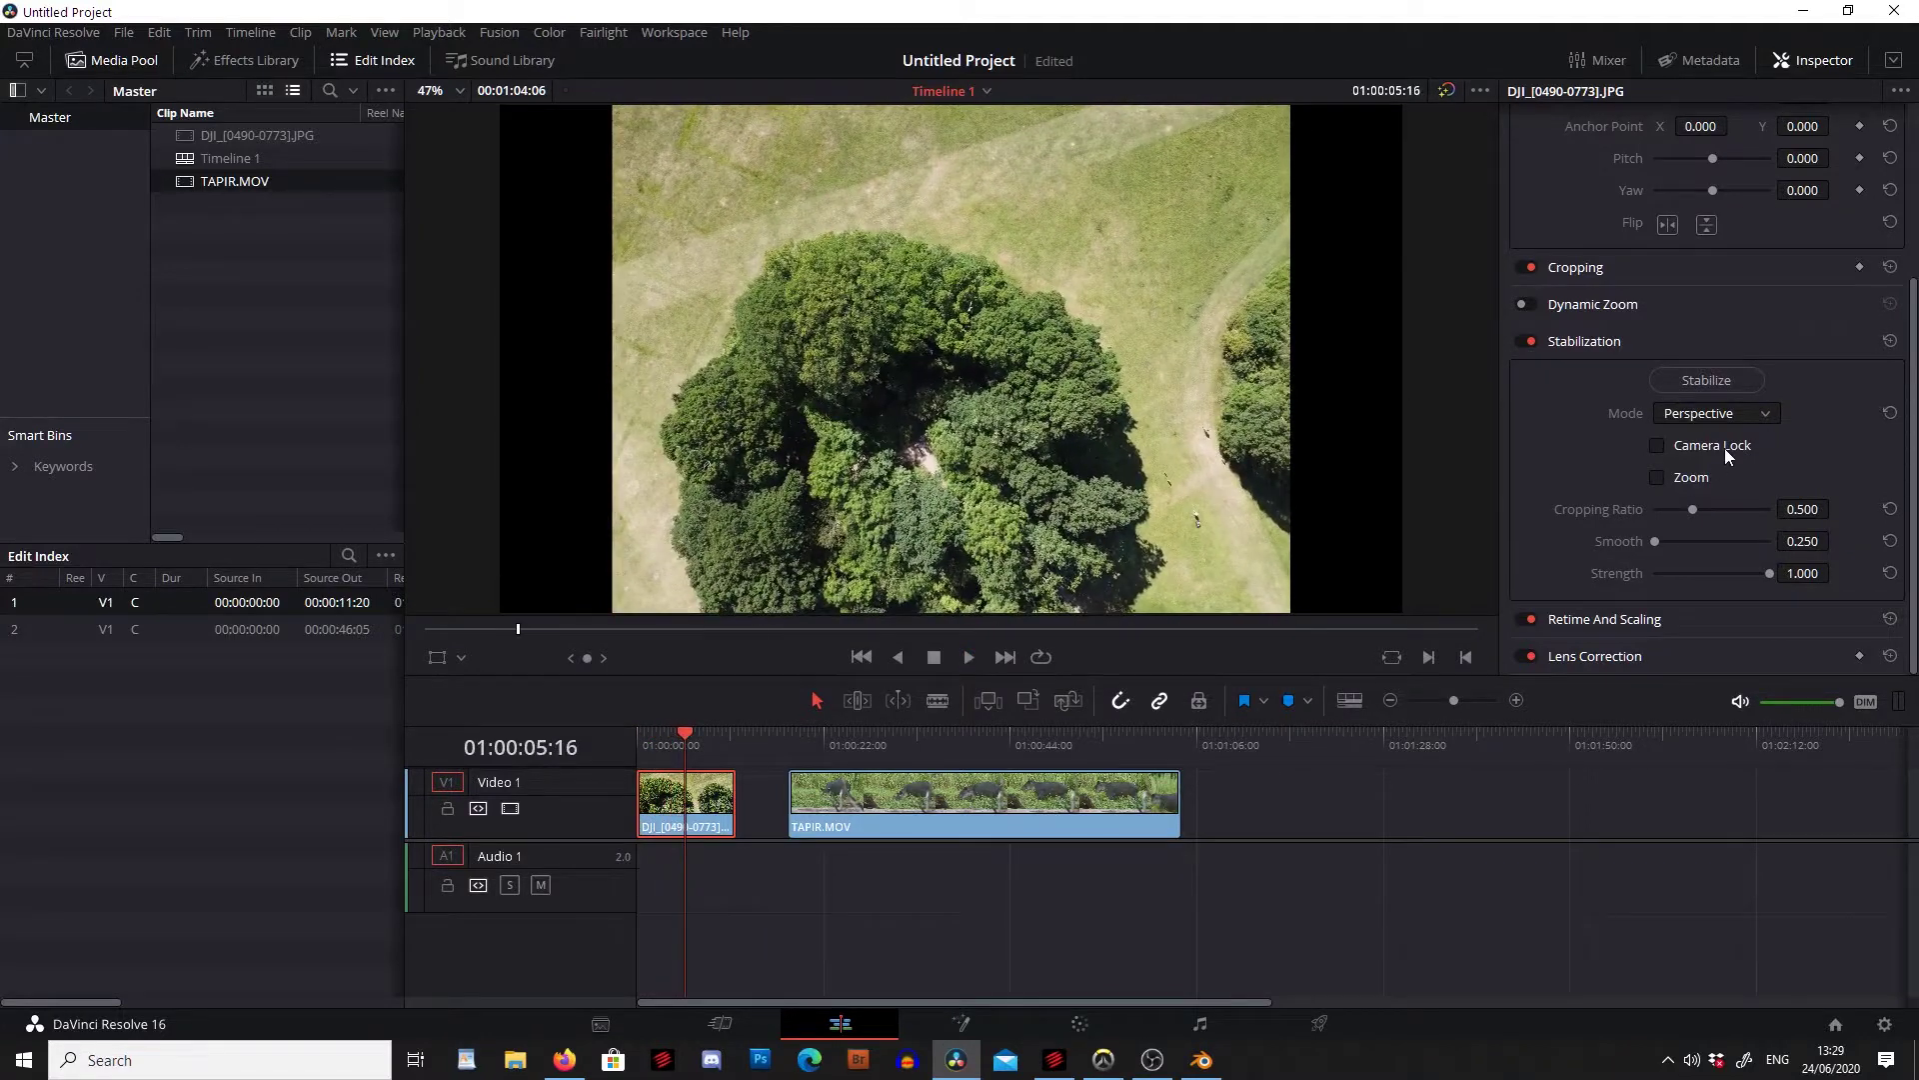
Stabilize the DJI clip in Perspective mode with Cropping Ratio 0.250, Smooth 1.000 and Strength 1.000.
left_click(1720, 414)
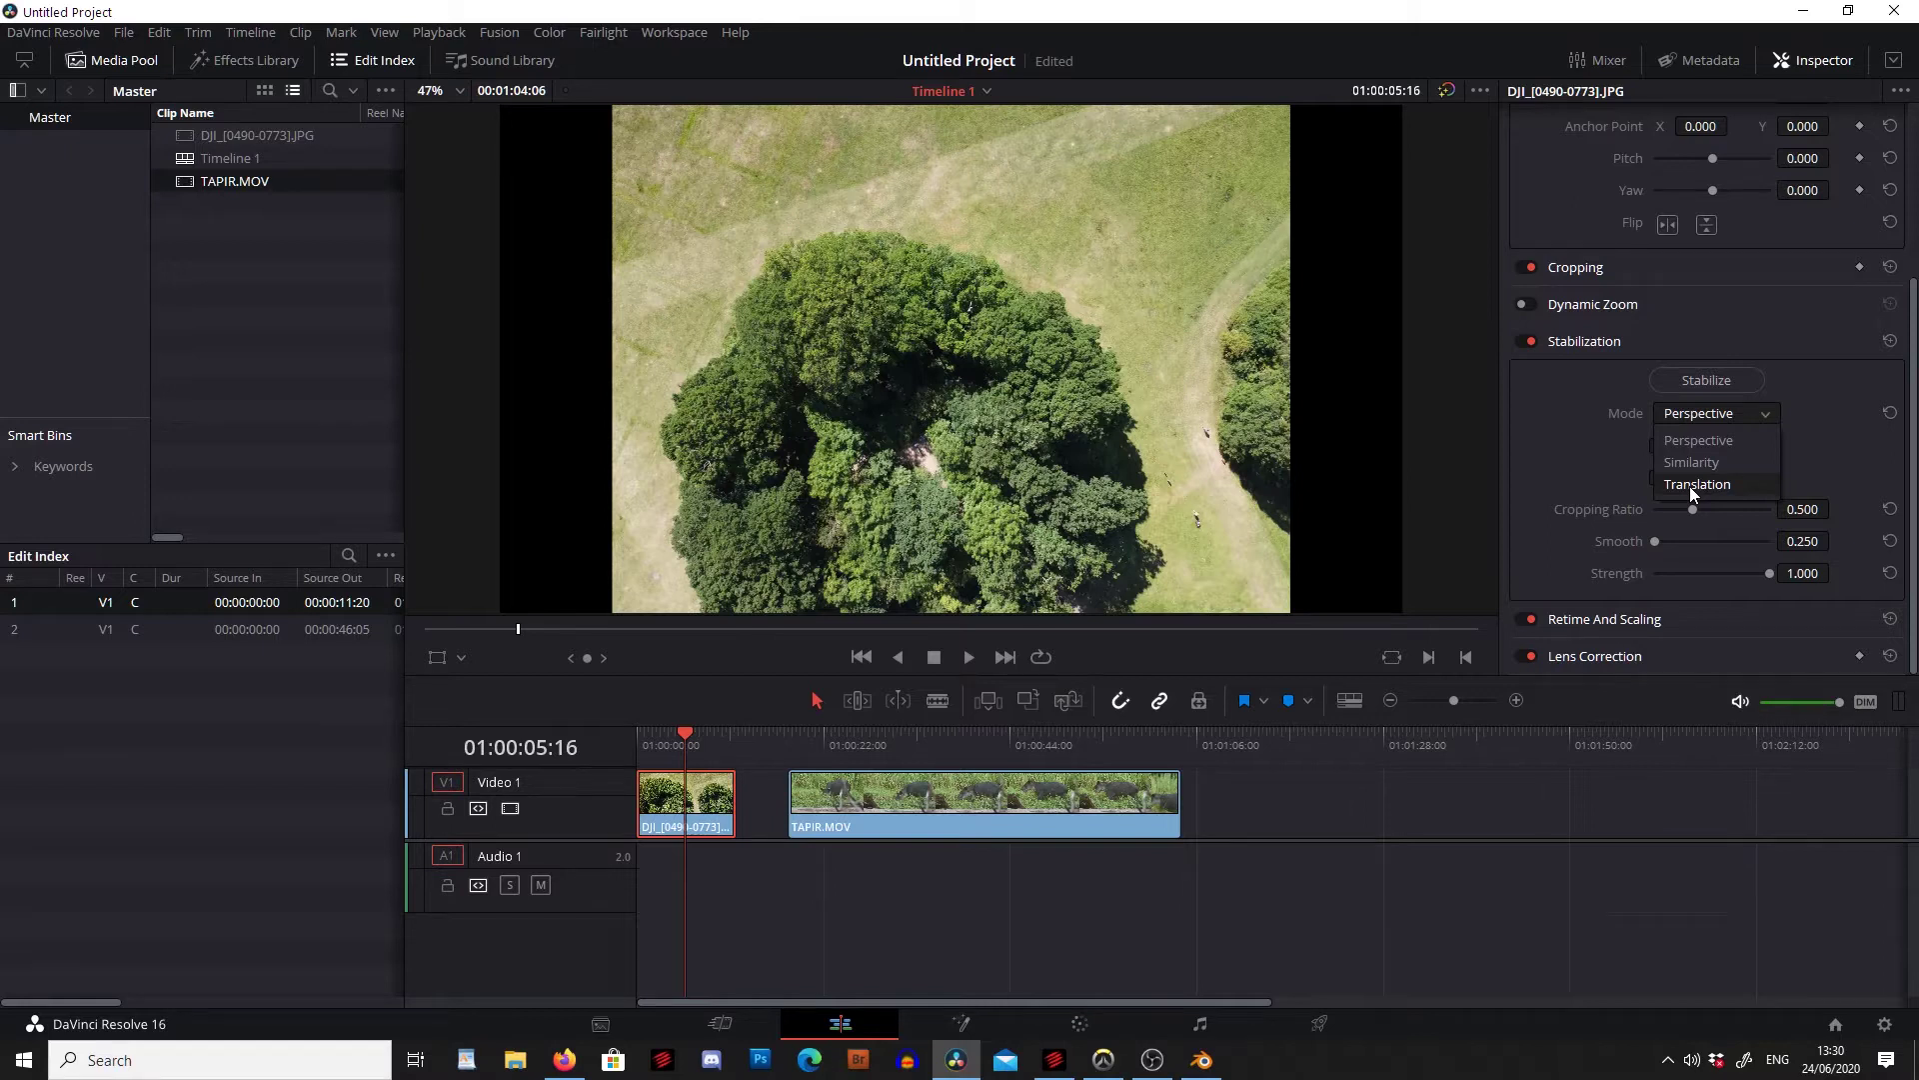
left_click(1727, 451)
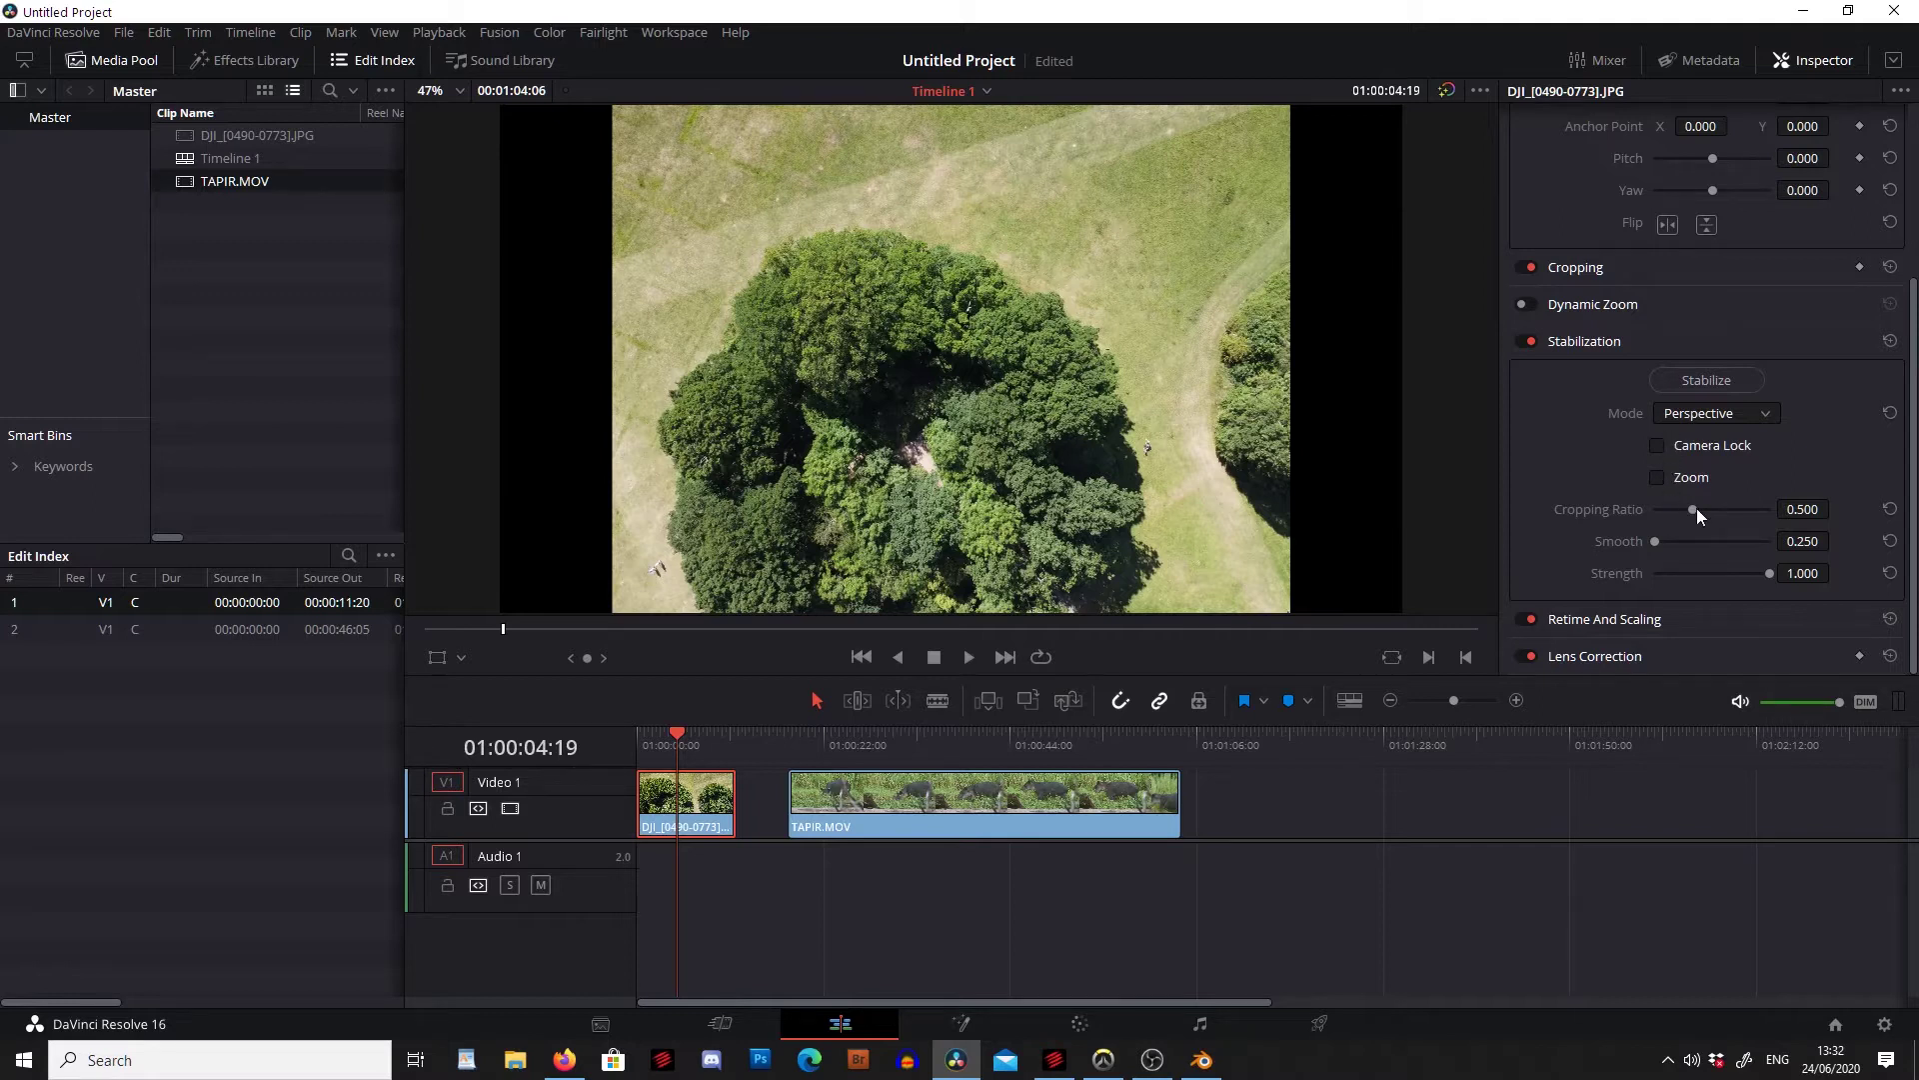
scroll(1695, 508, "up", 5)
left_click_drag(1766, 512, 1598, 525)
left_click(1658, 542)
left_click_drag(1663, 538, 1833, 542)
left_click_drag(1768, 574, 1637, 588)
left_click_drag(1660, 572, 1762, 572)
left_click(1693, 380)
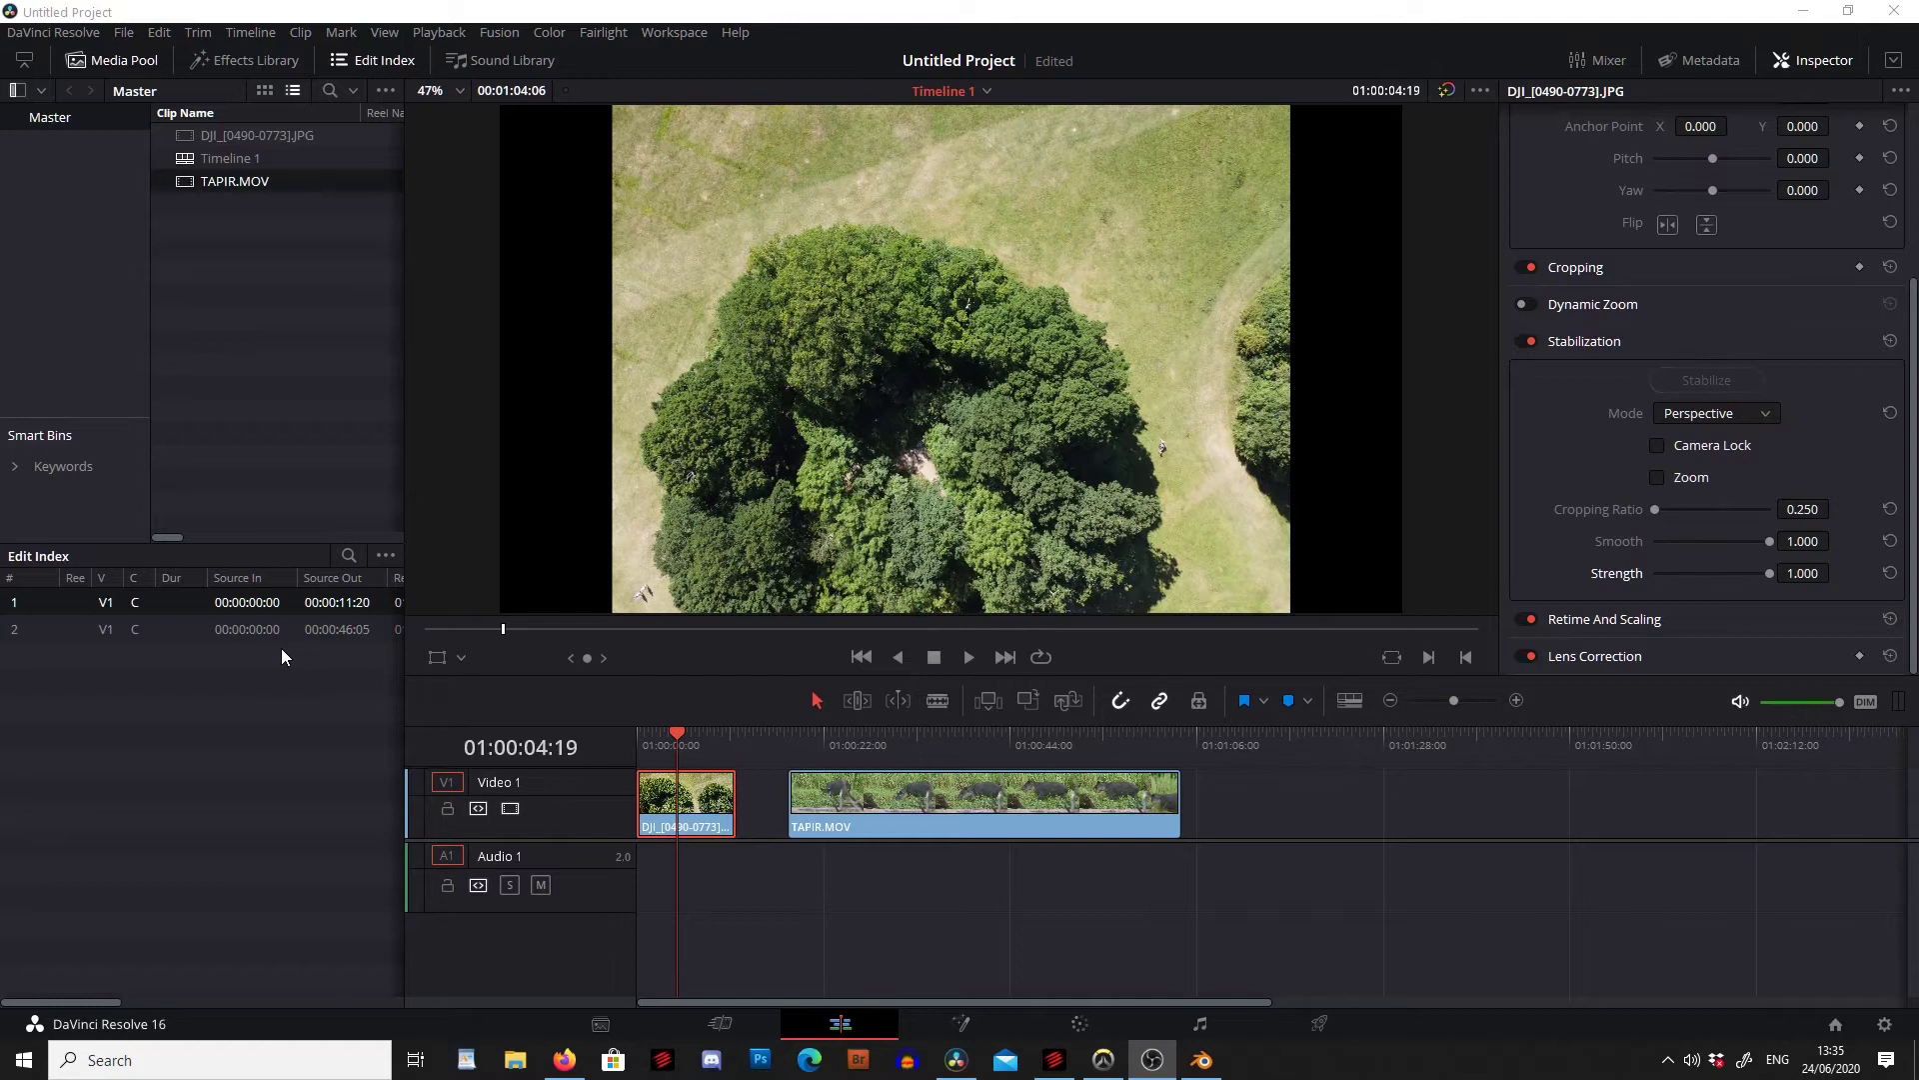
Play the stabilized DJI clip from the beginning and examine the frame edges.
left_click_drag(676, 747, 633, 737)
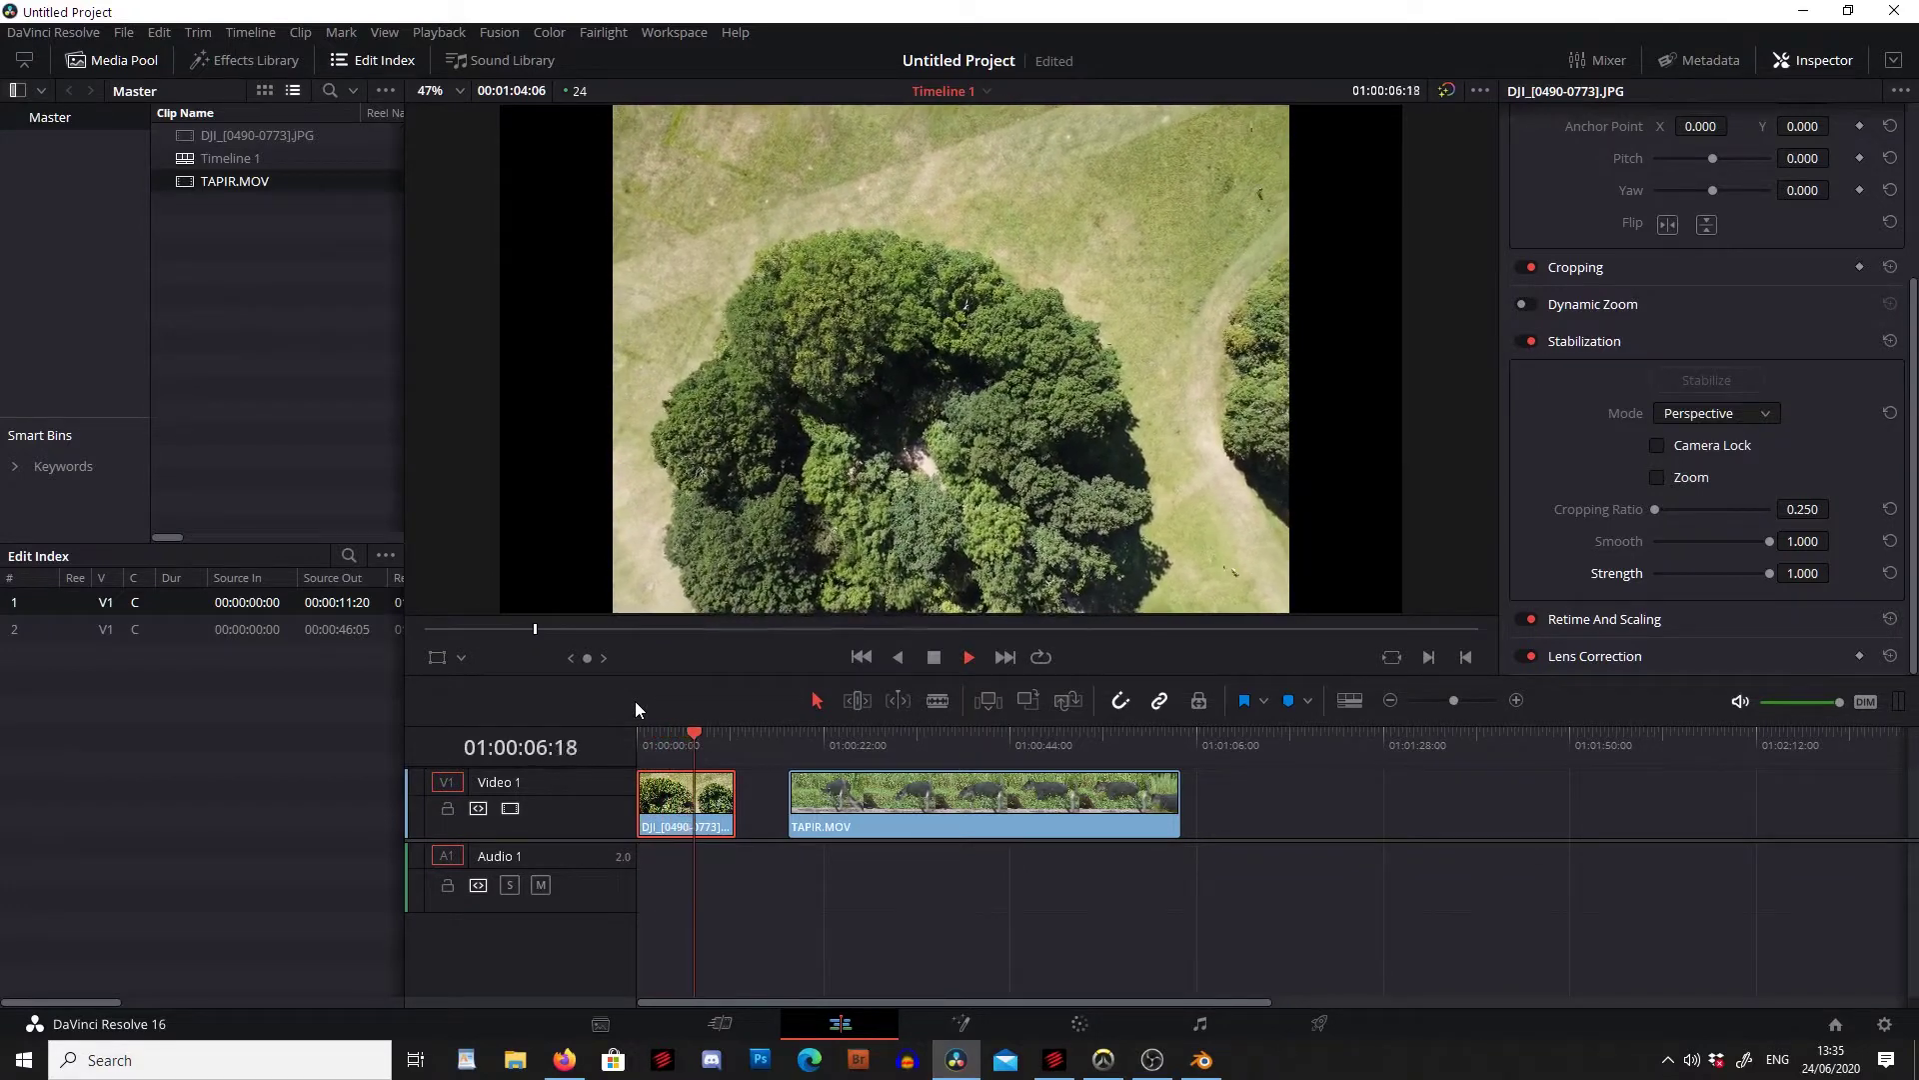
key("Home")
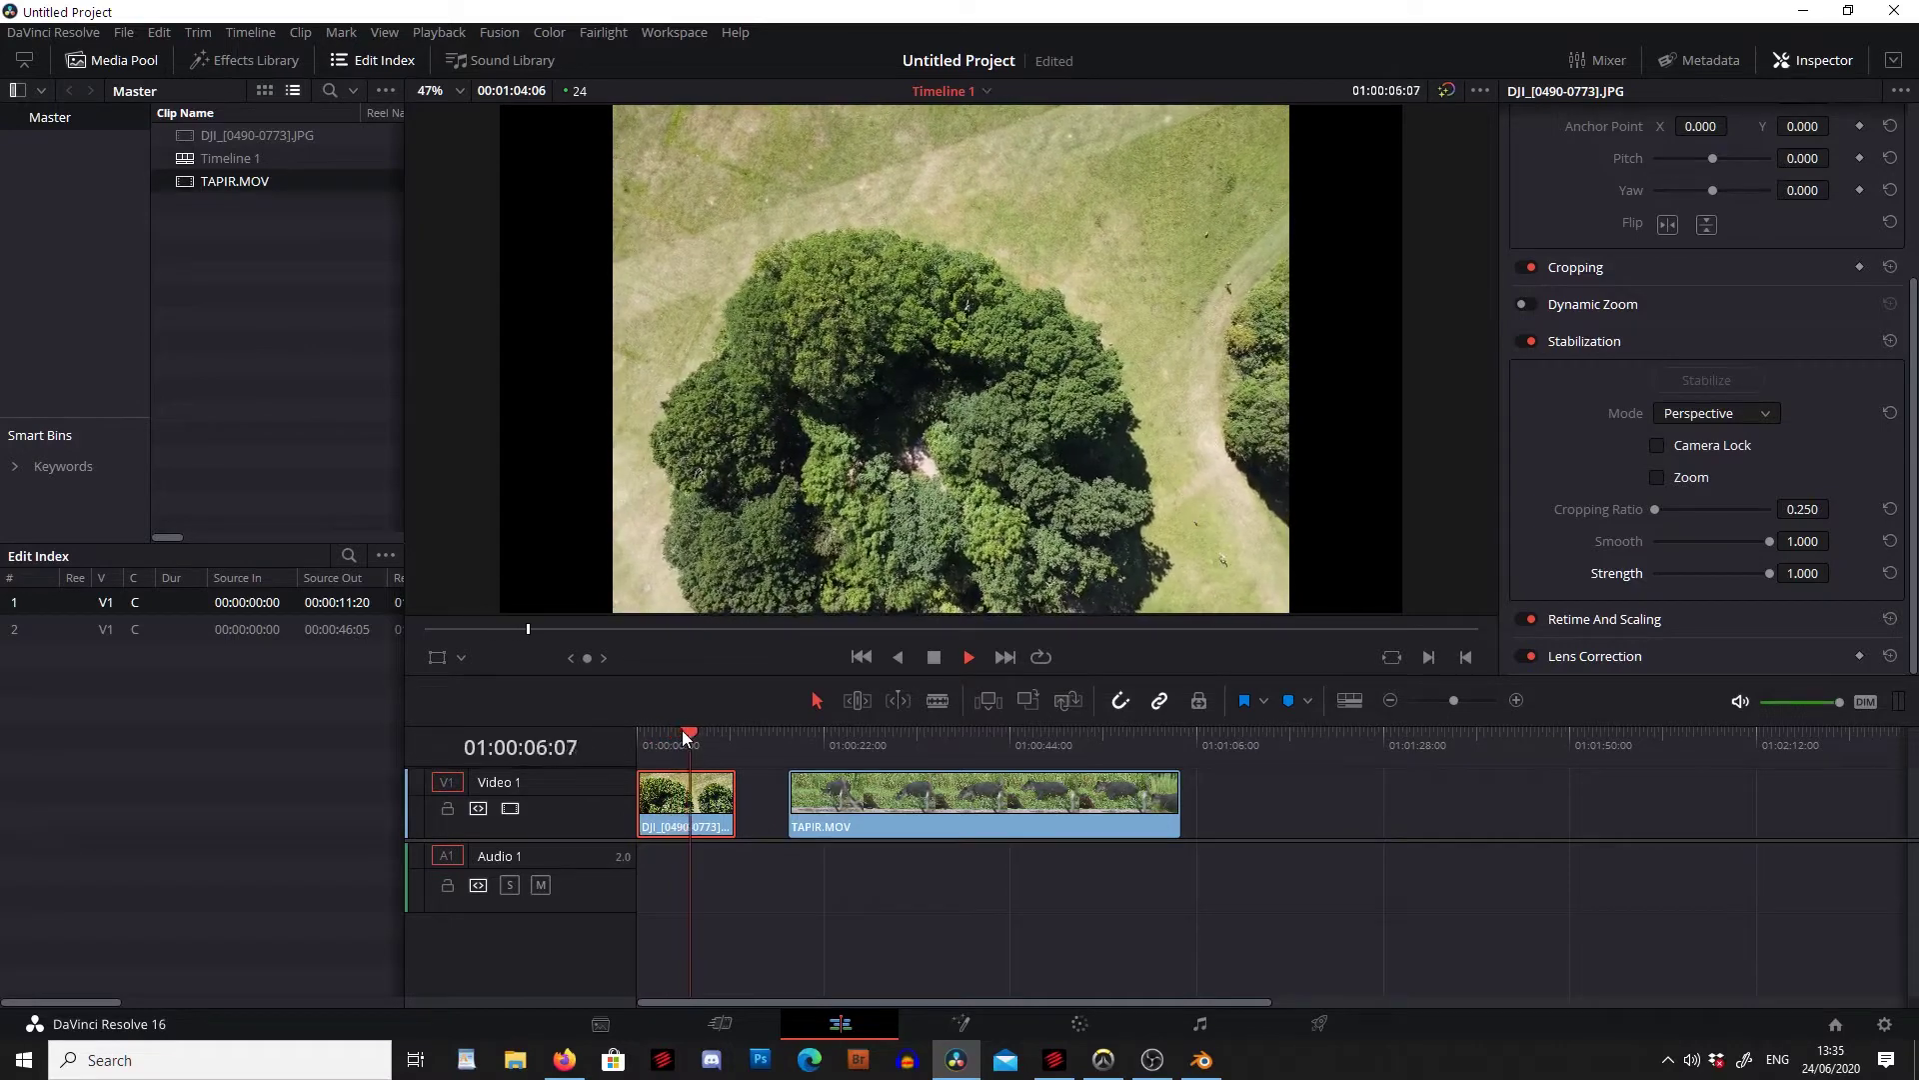
left_click_drag(682, 731, 628, 742)
key("space")
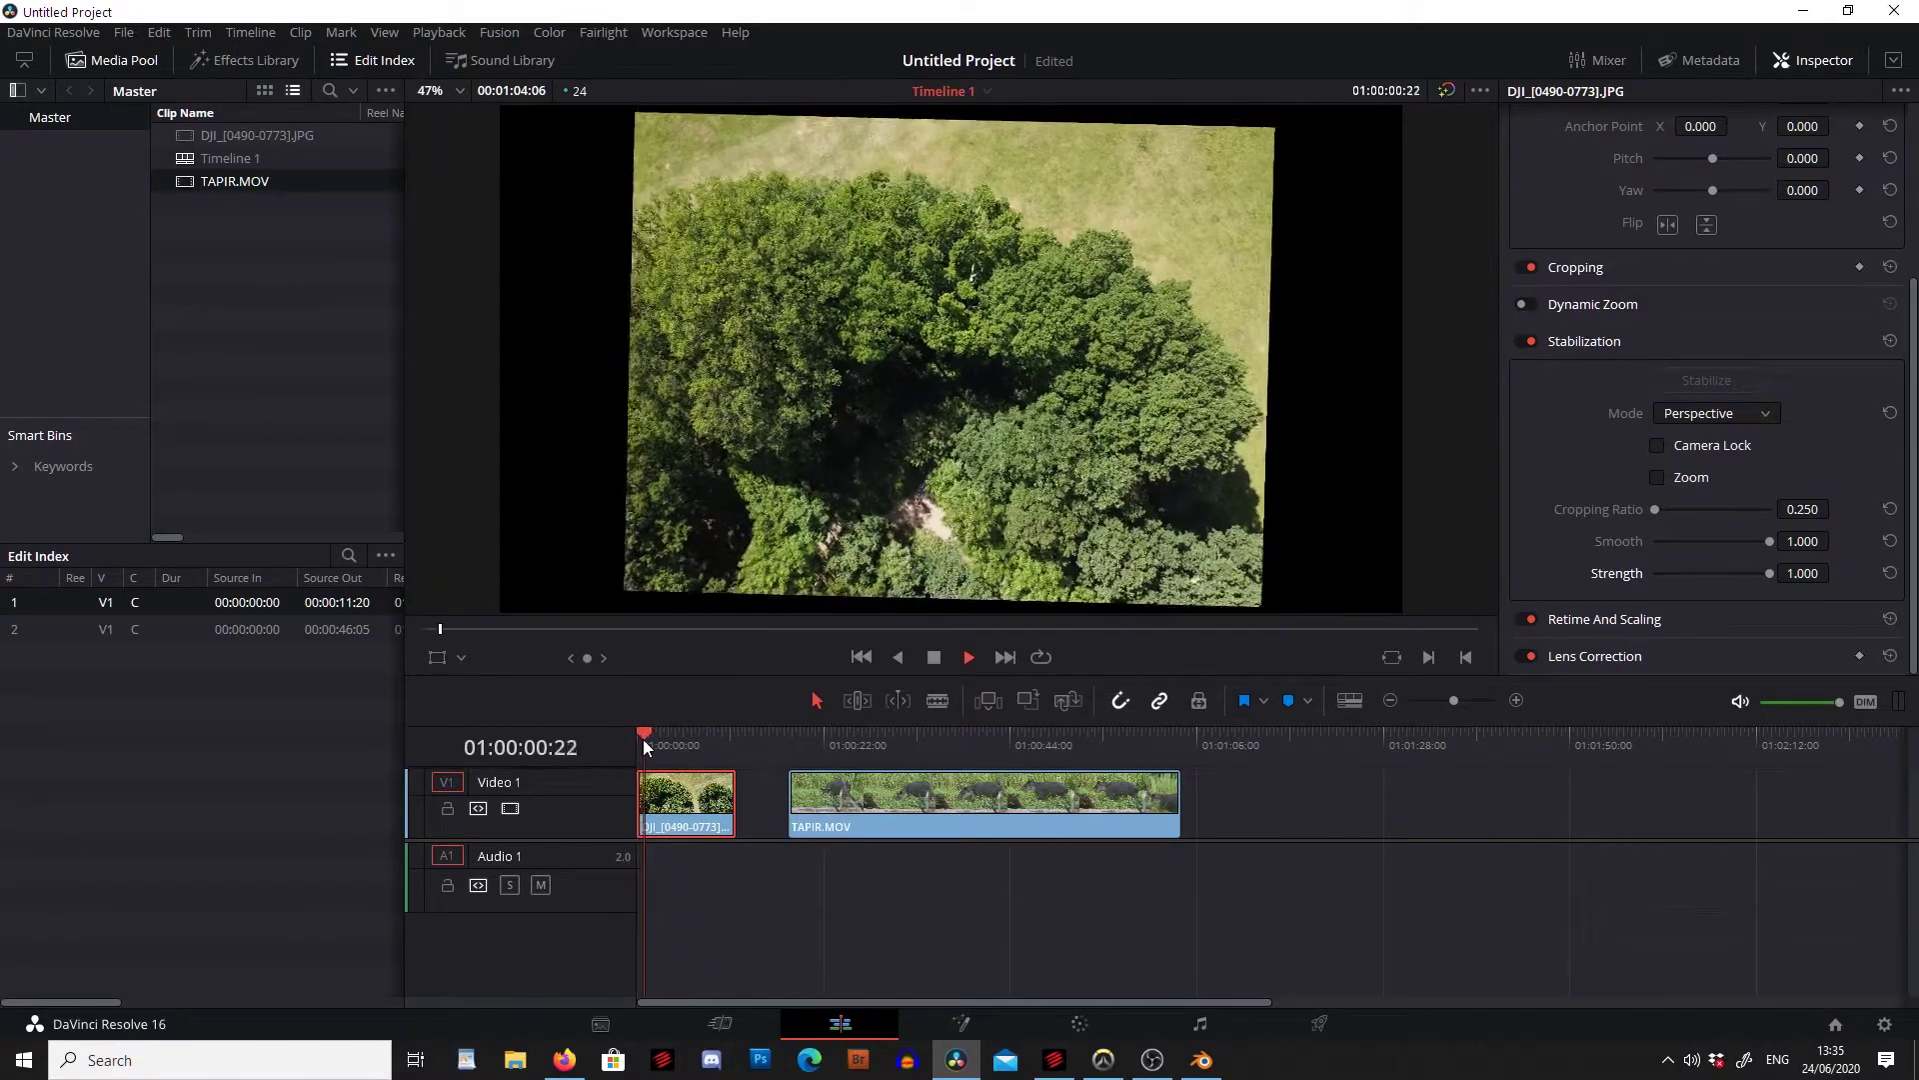
key("space")
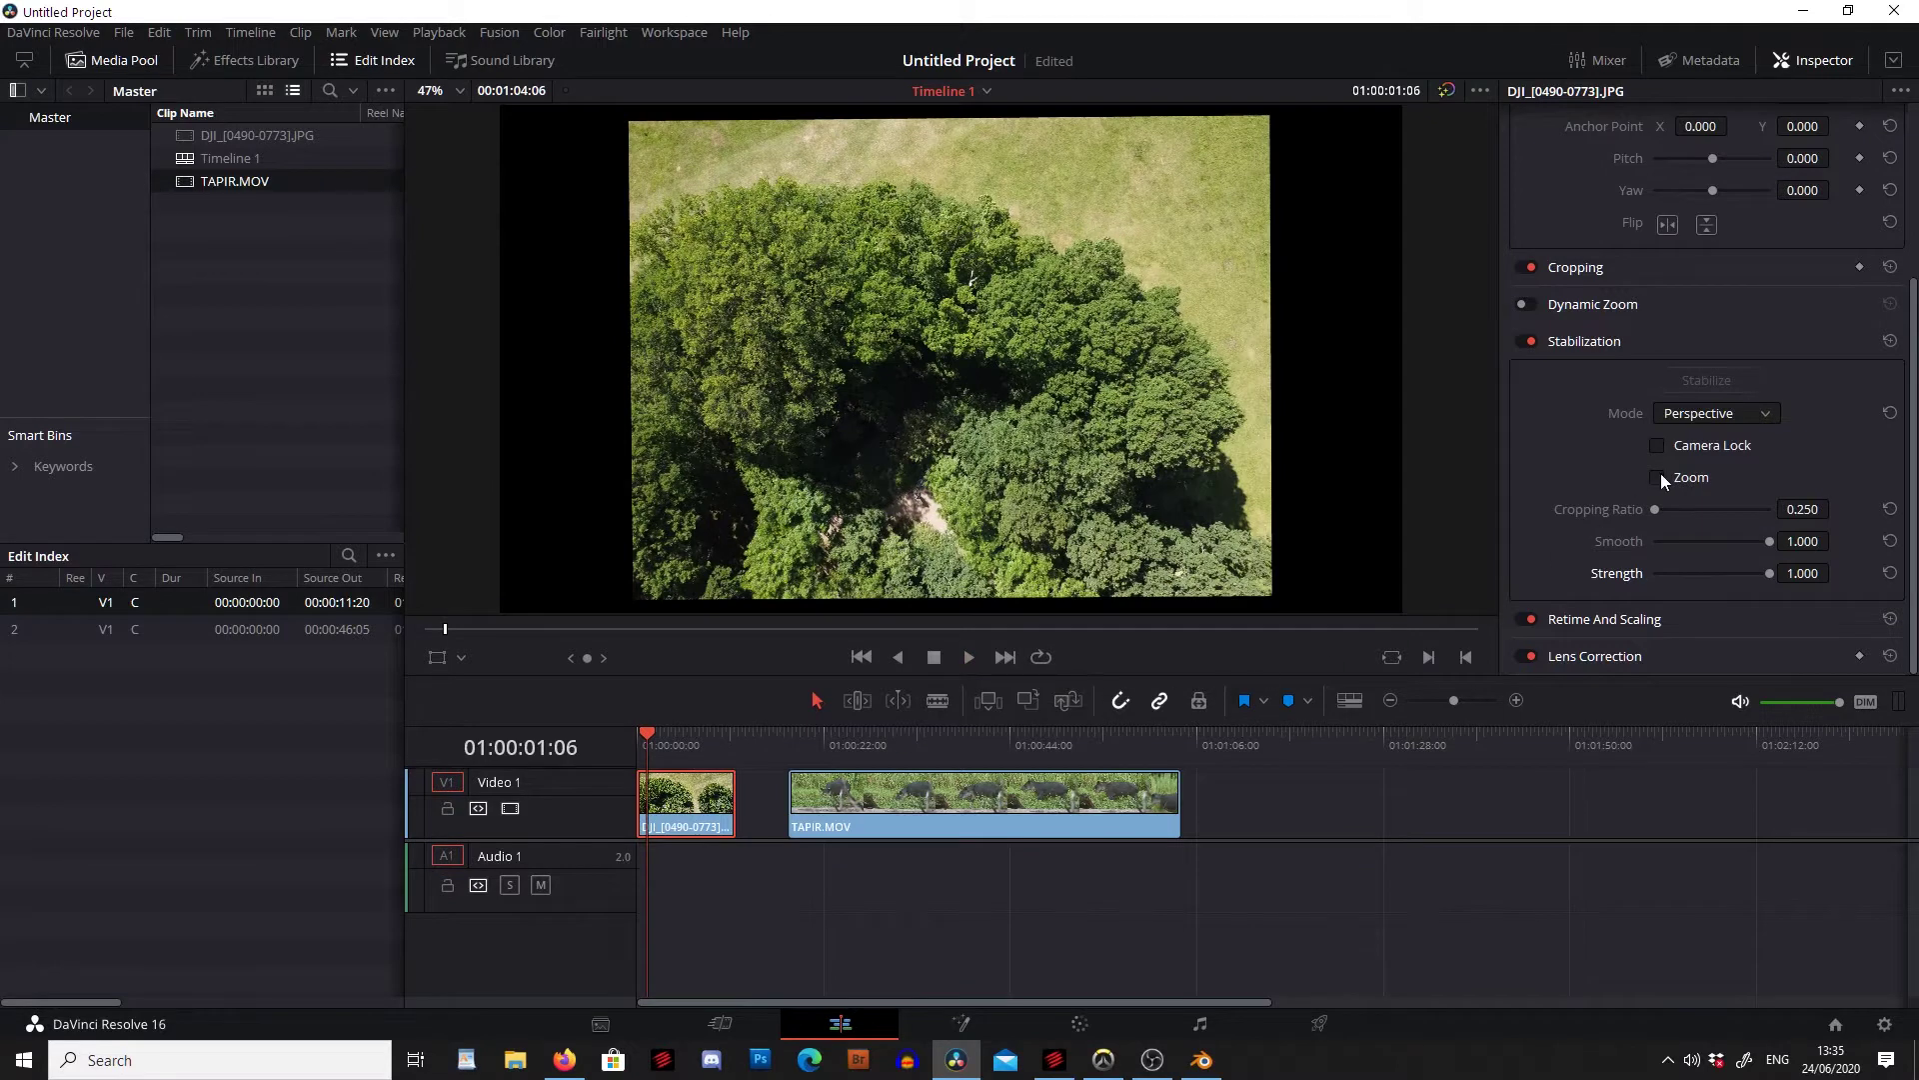
Compare the frame with the stabilization Zoom option on and off, leaving Zoom enabled.
left_click(1658, 478)
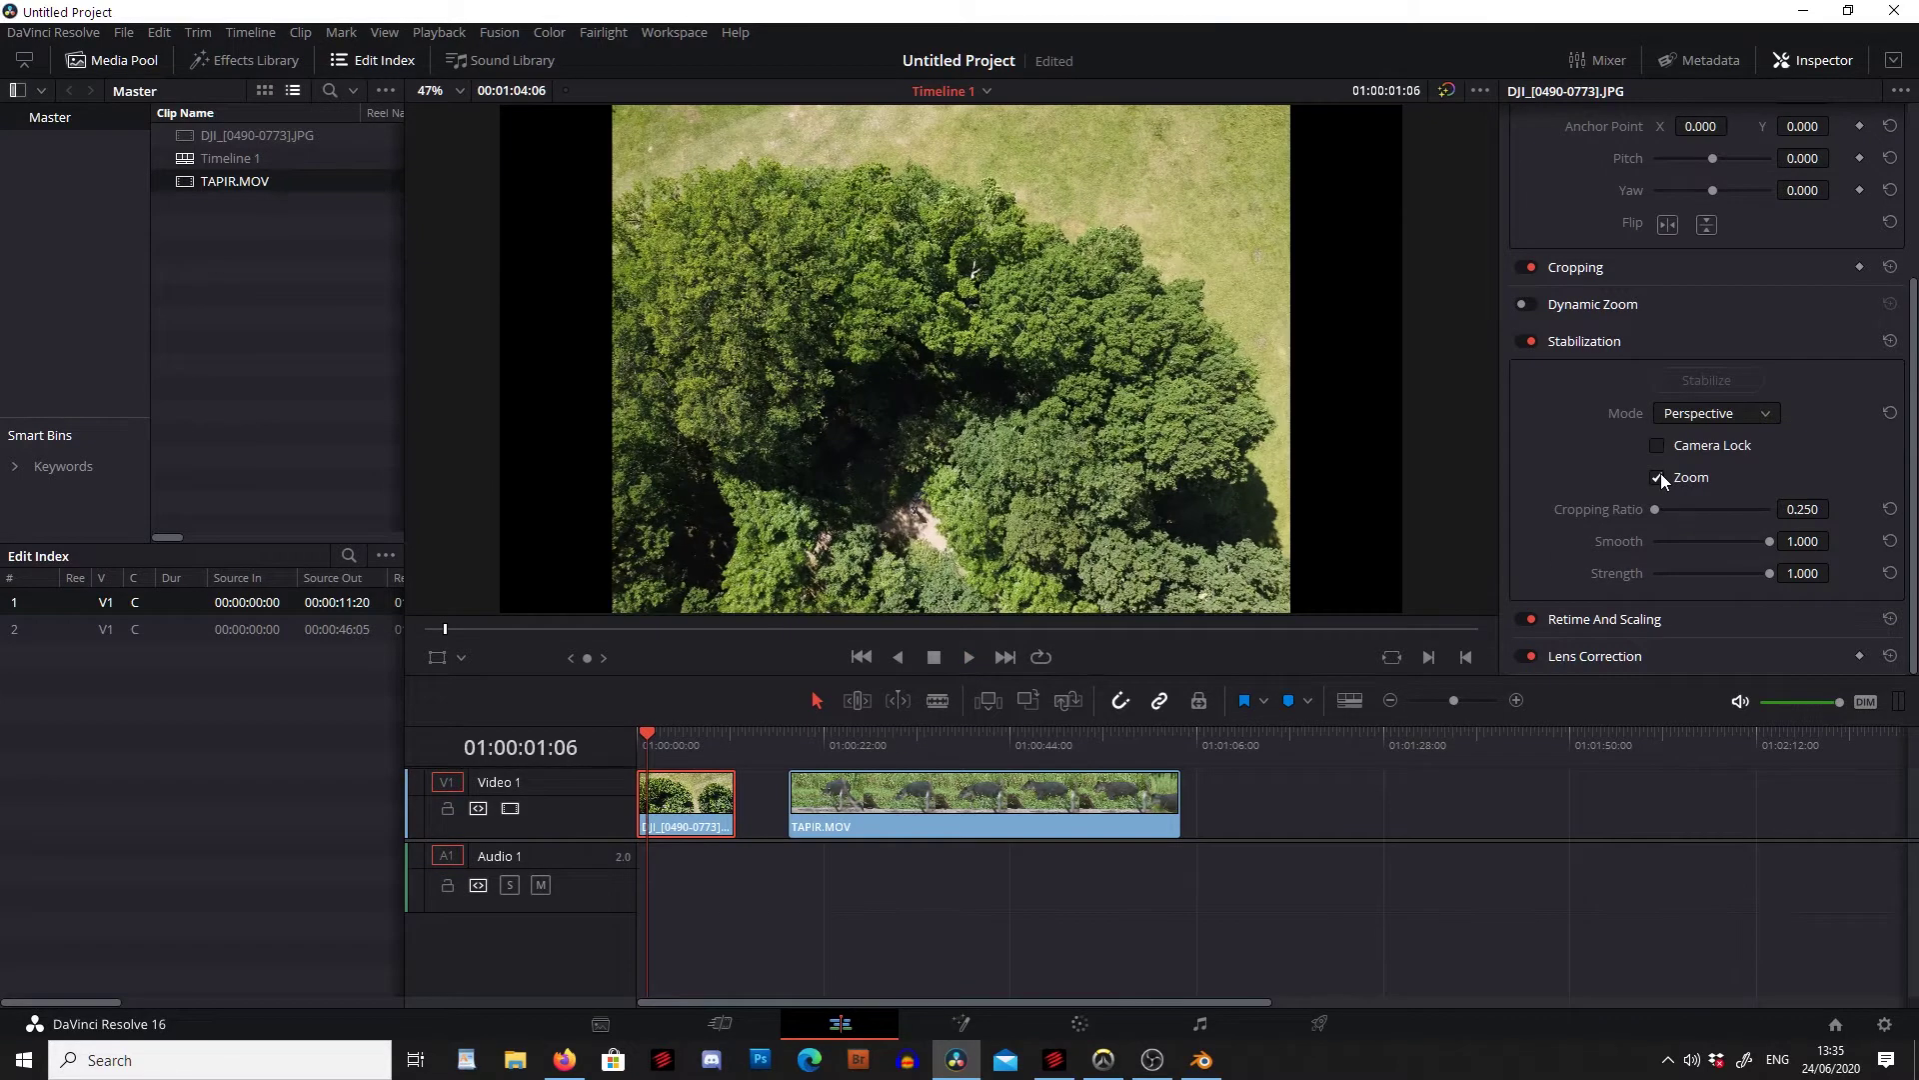
left_click(1658, 478)
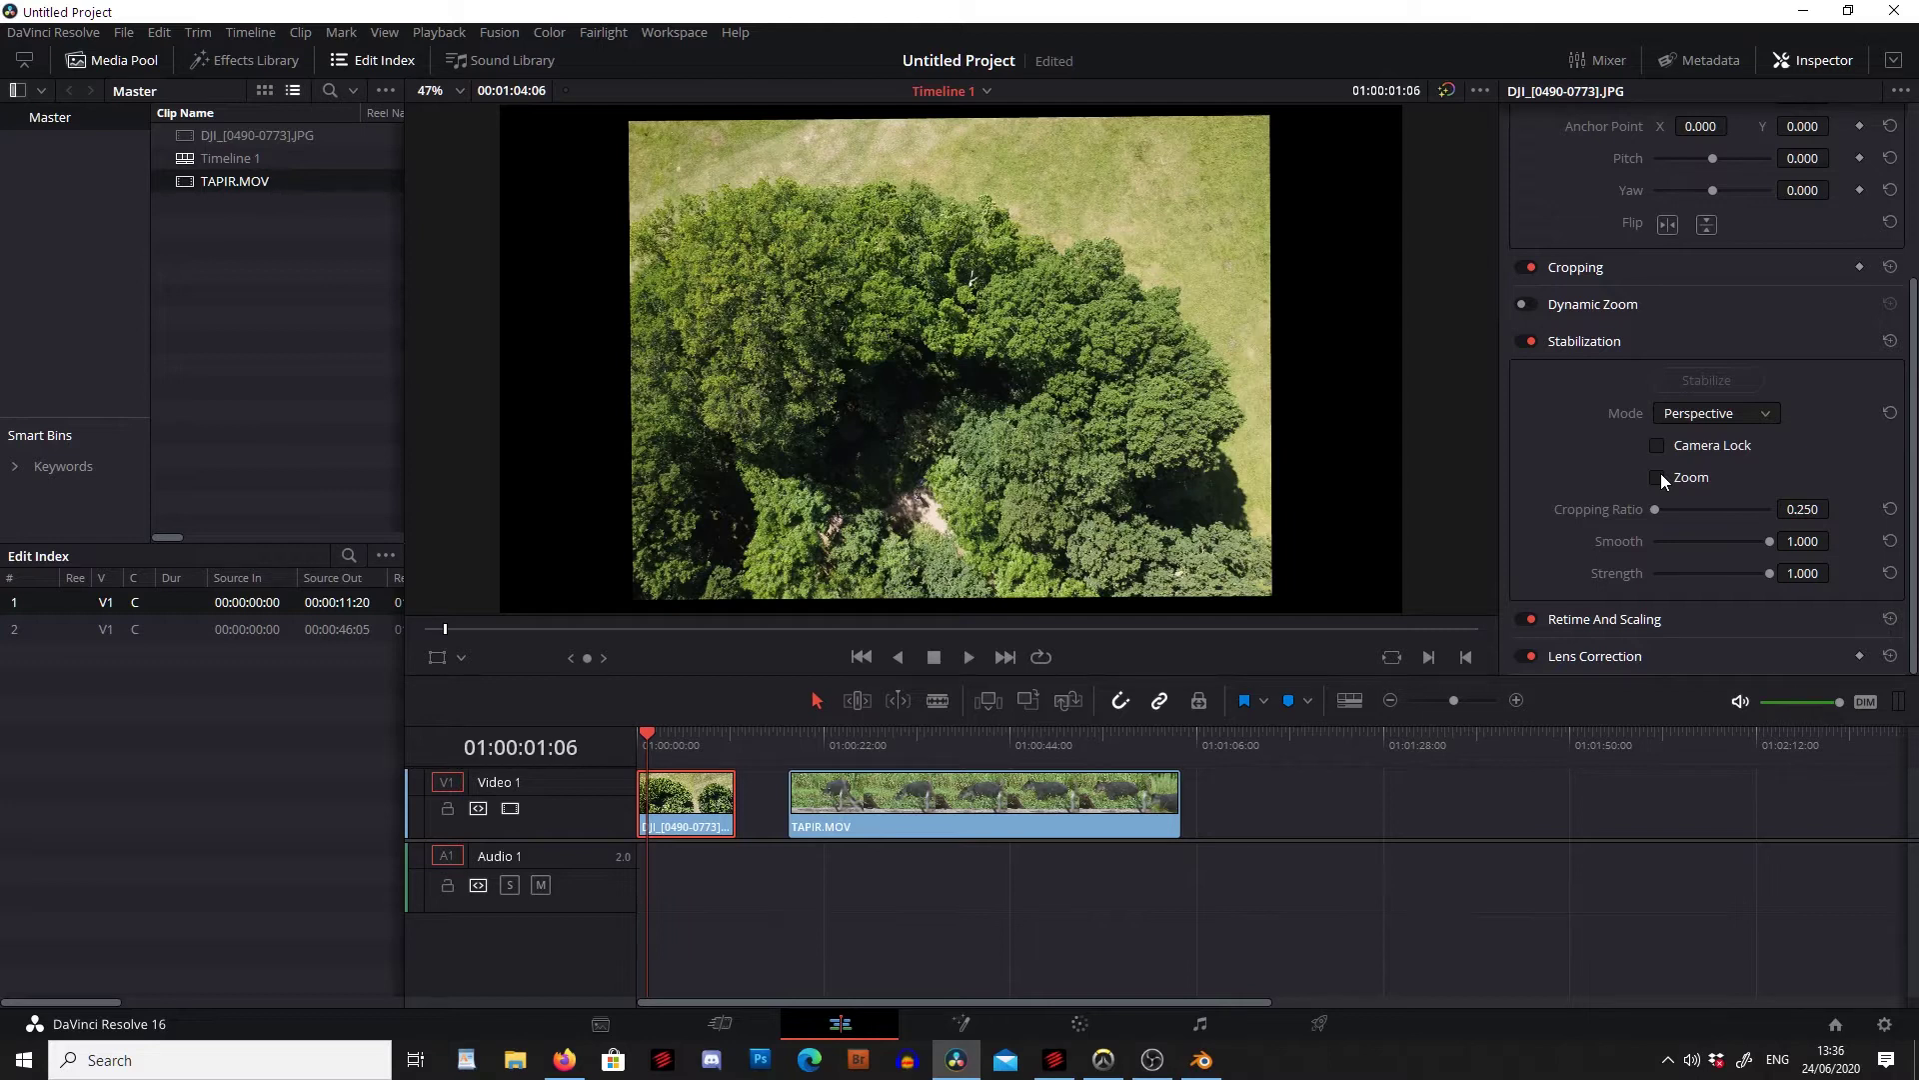
left_click(1658, 477)
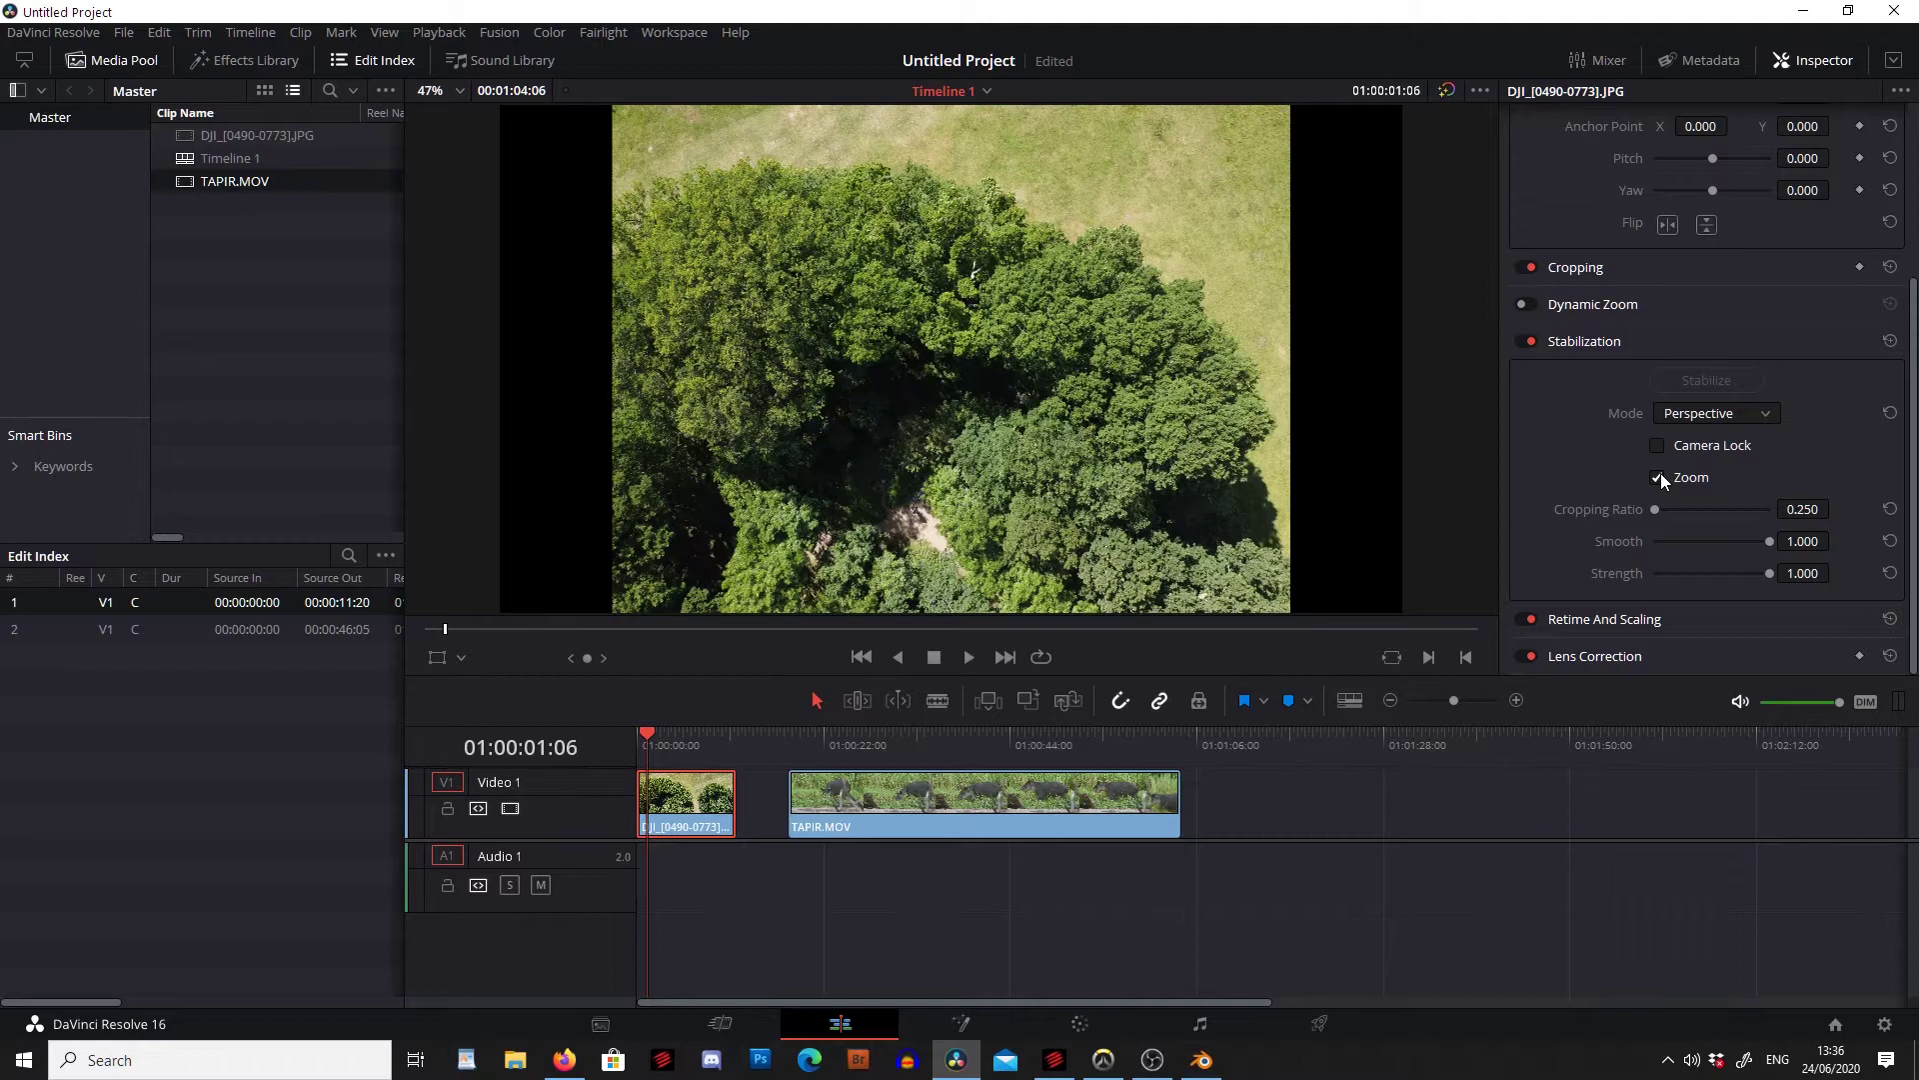
Play and scrub through the stabilized DJI clip, comparing its framing with Zoom off and on.
left_click(641, 736)
key("space")
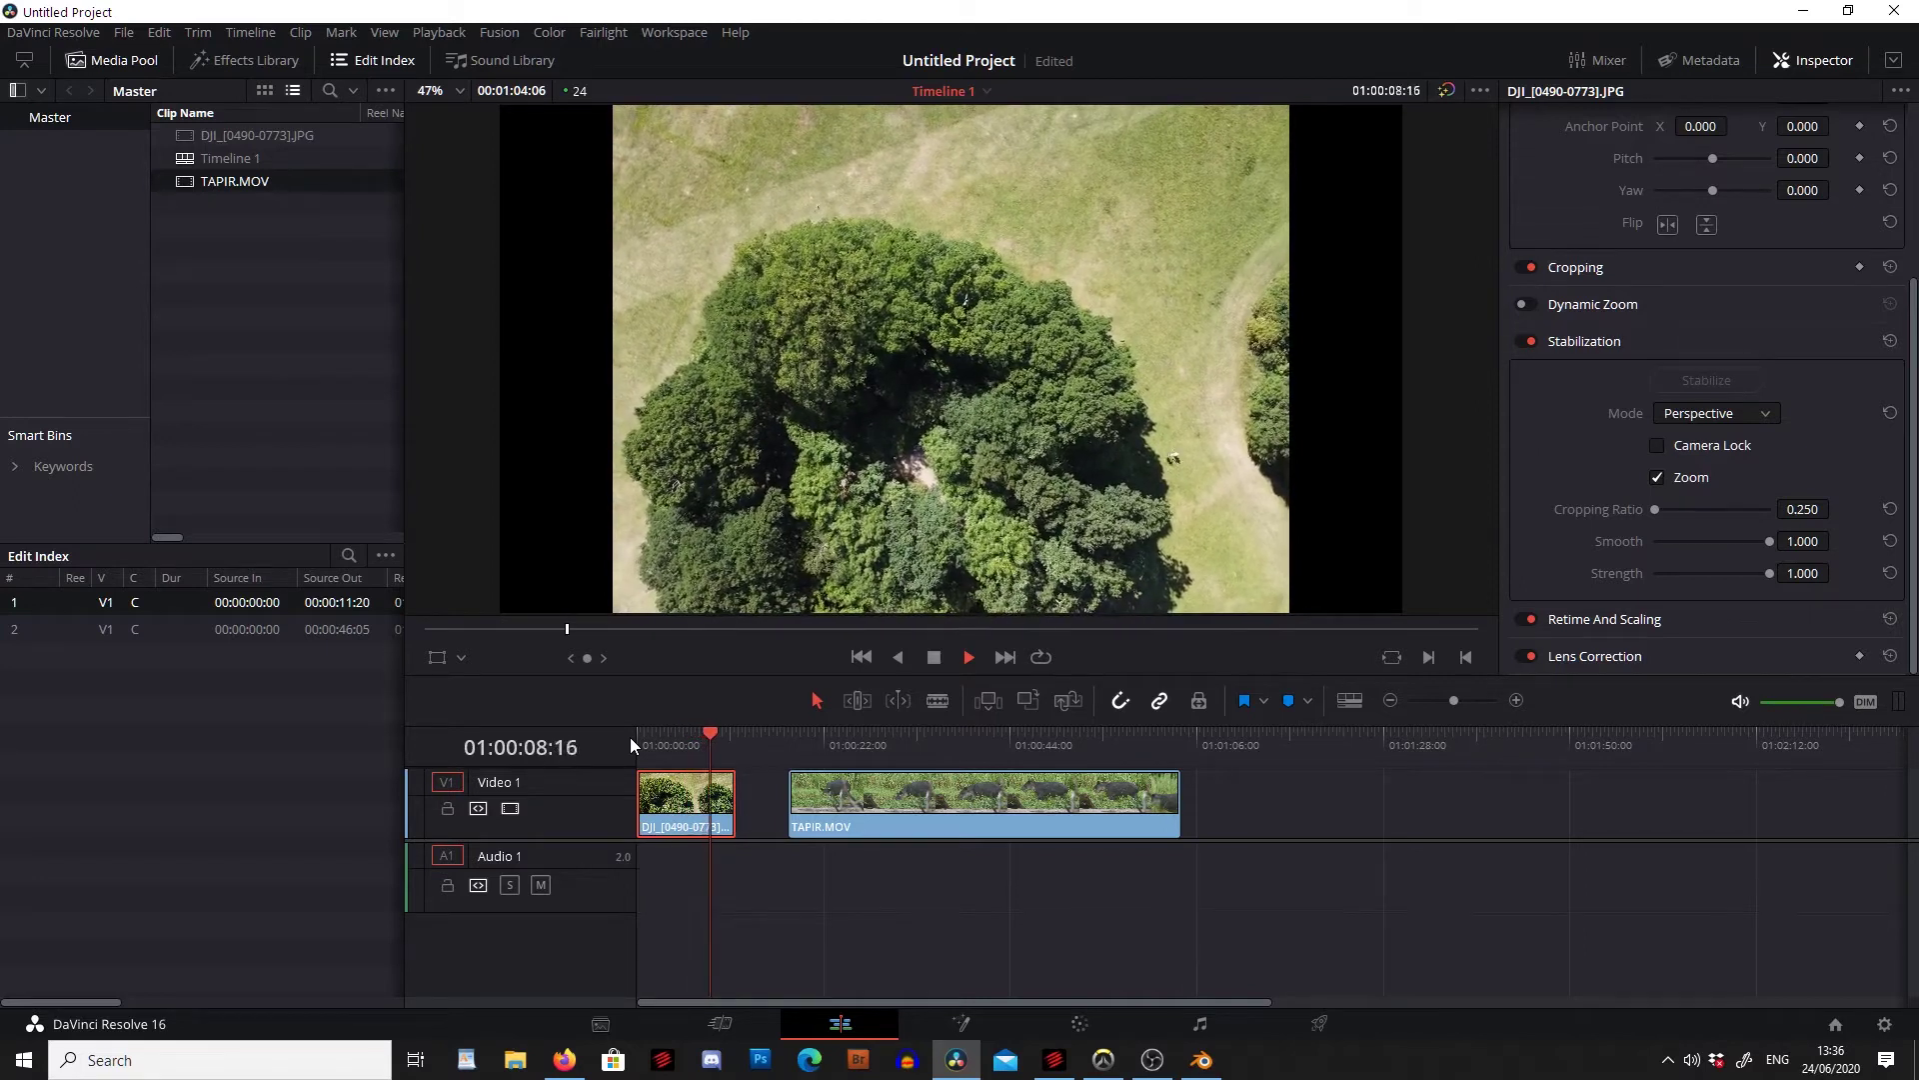
key("space")
left_click(663, 740)
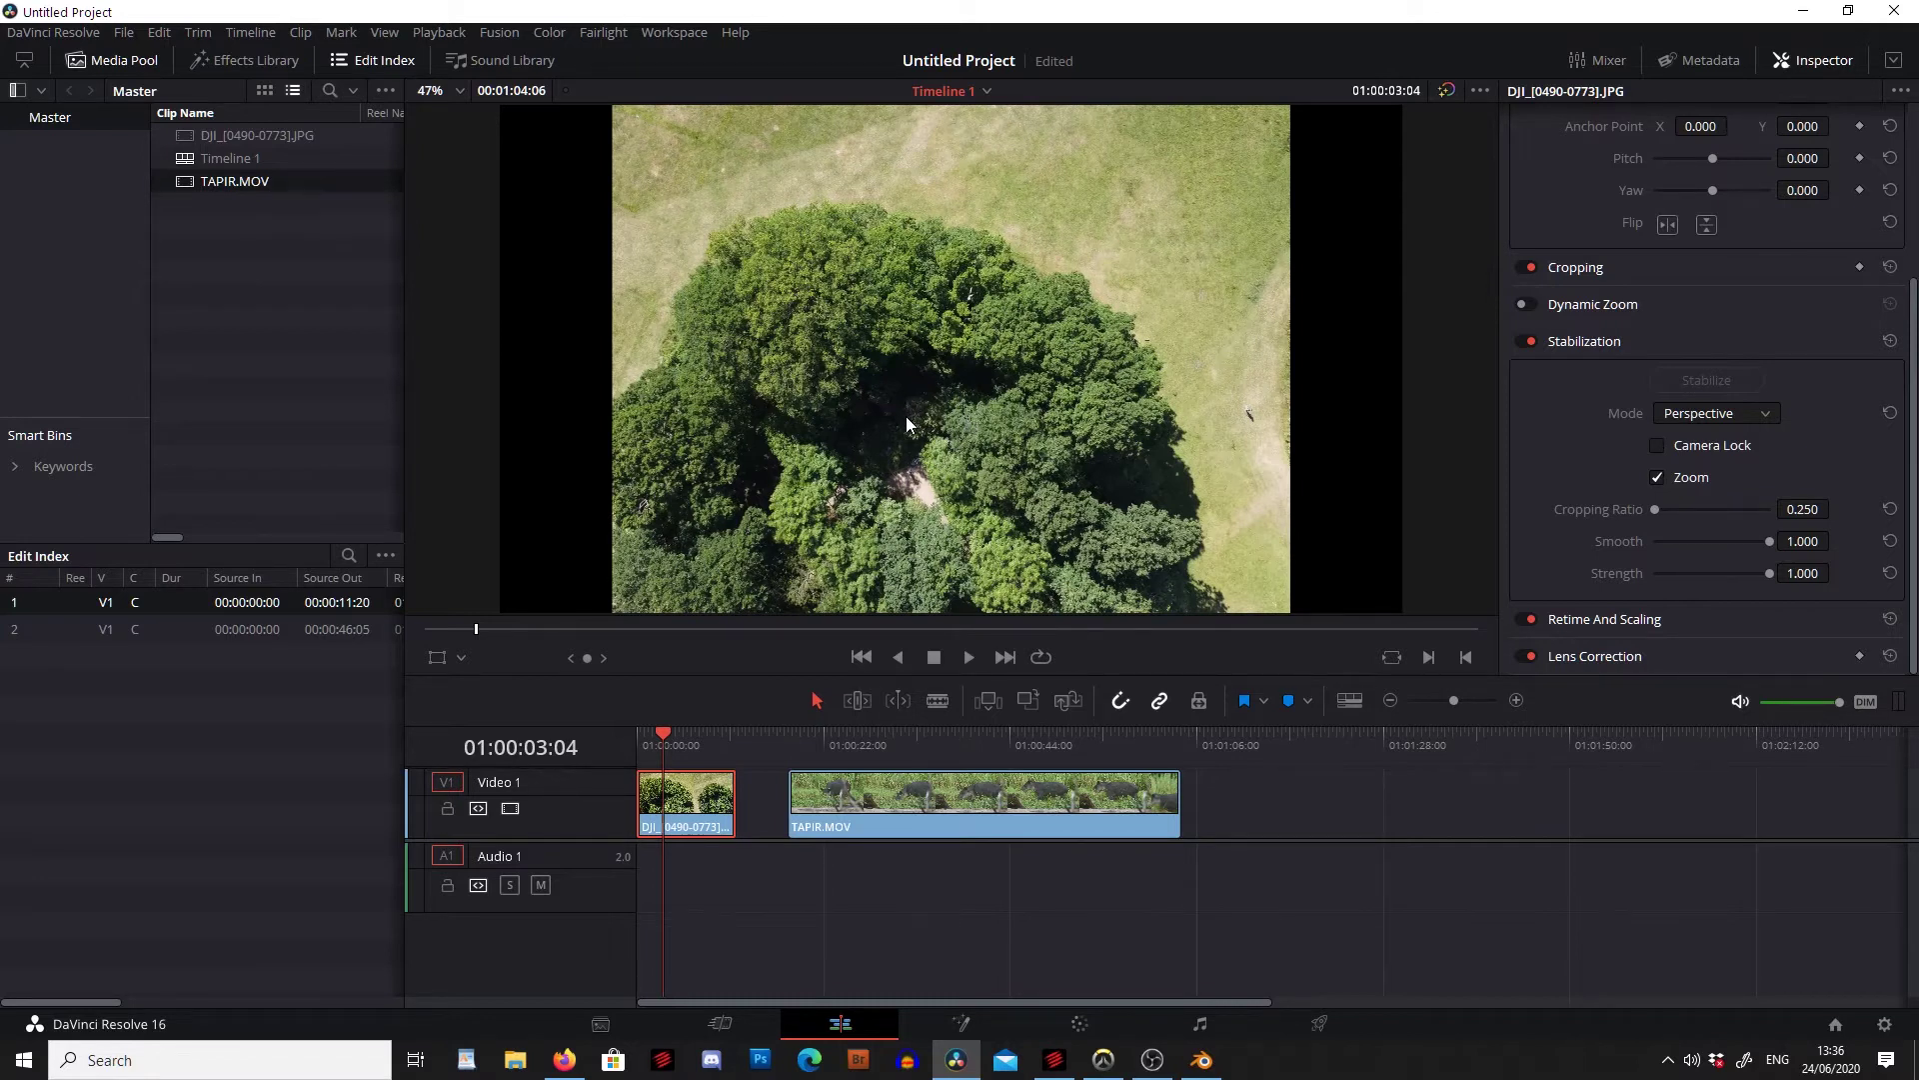
left_click_drag(673, 731, 703, 728)
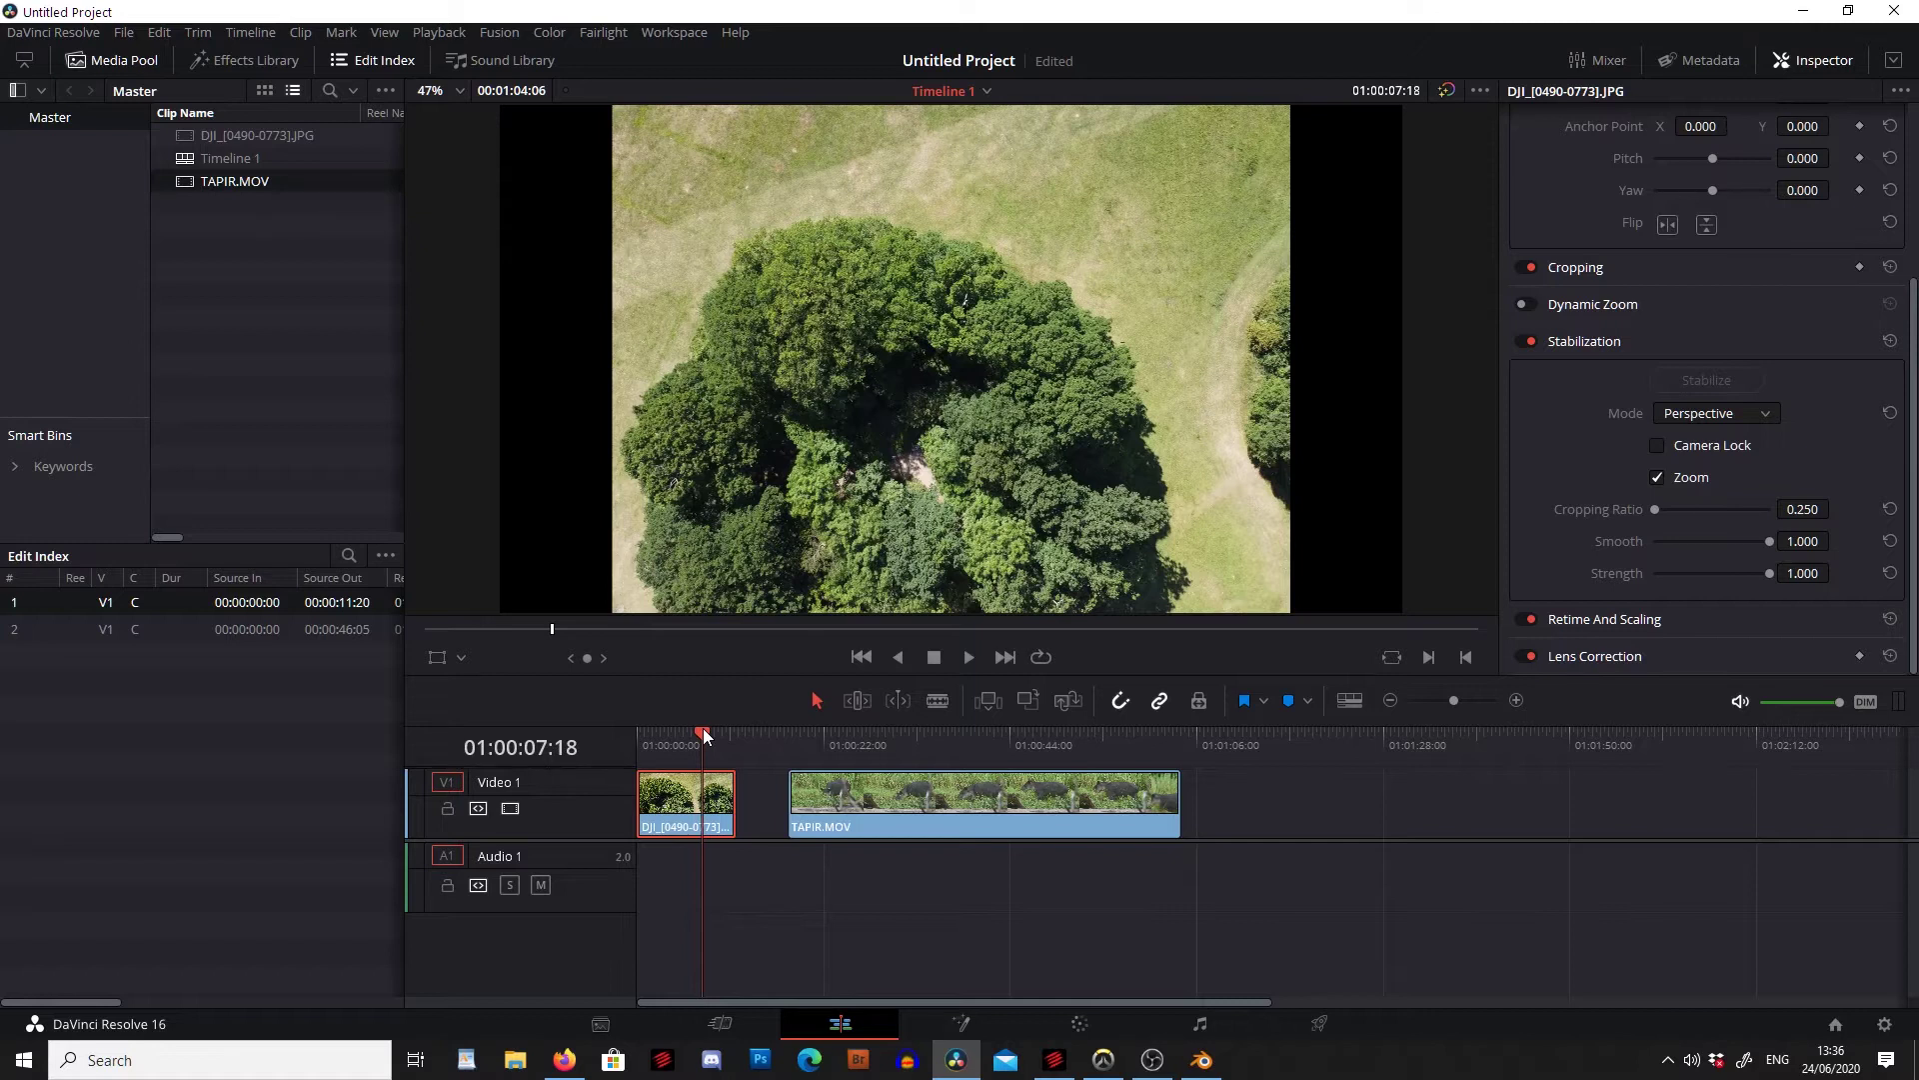
left_click(1656, 476)
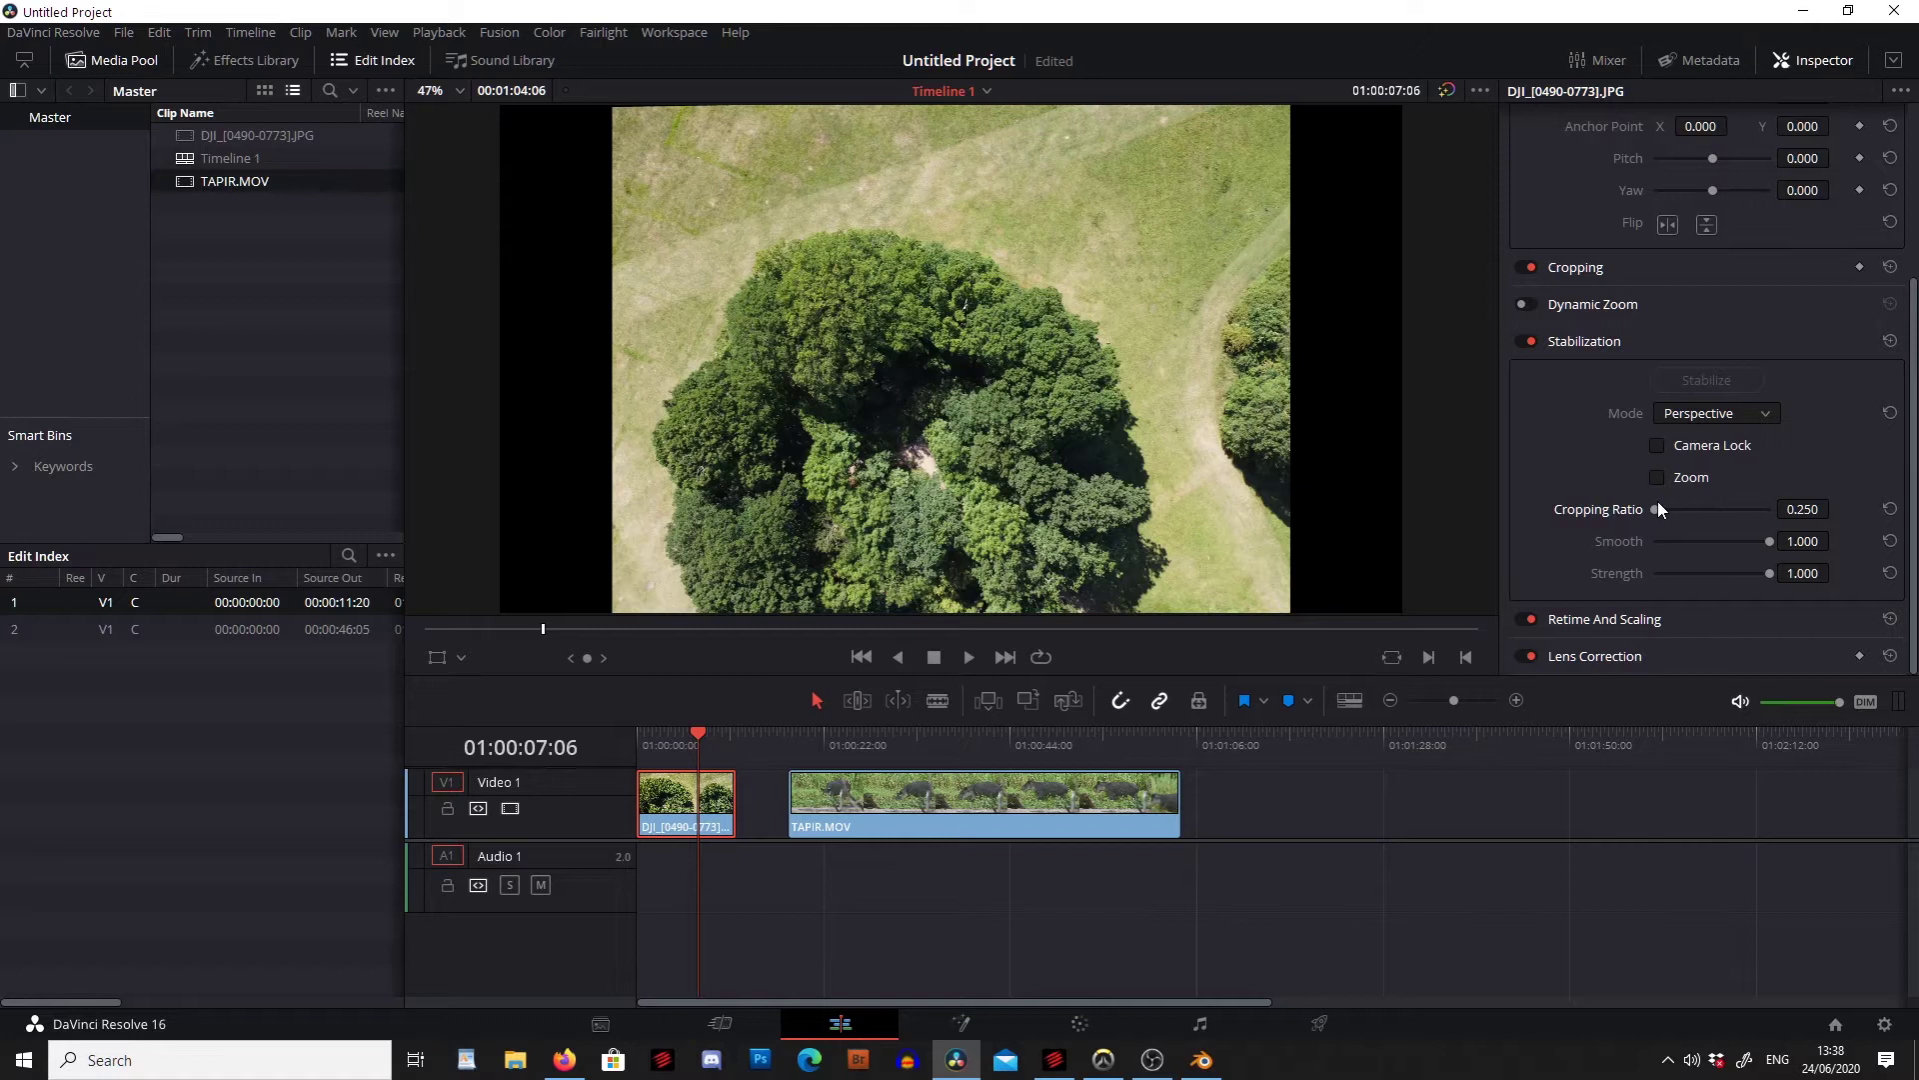
left_click(1657, 477)
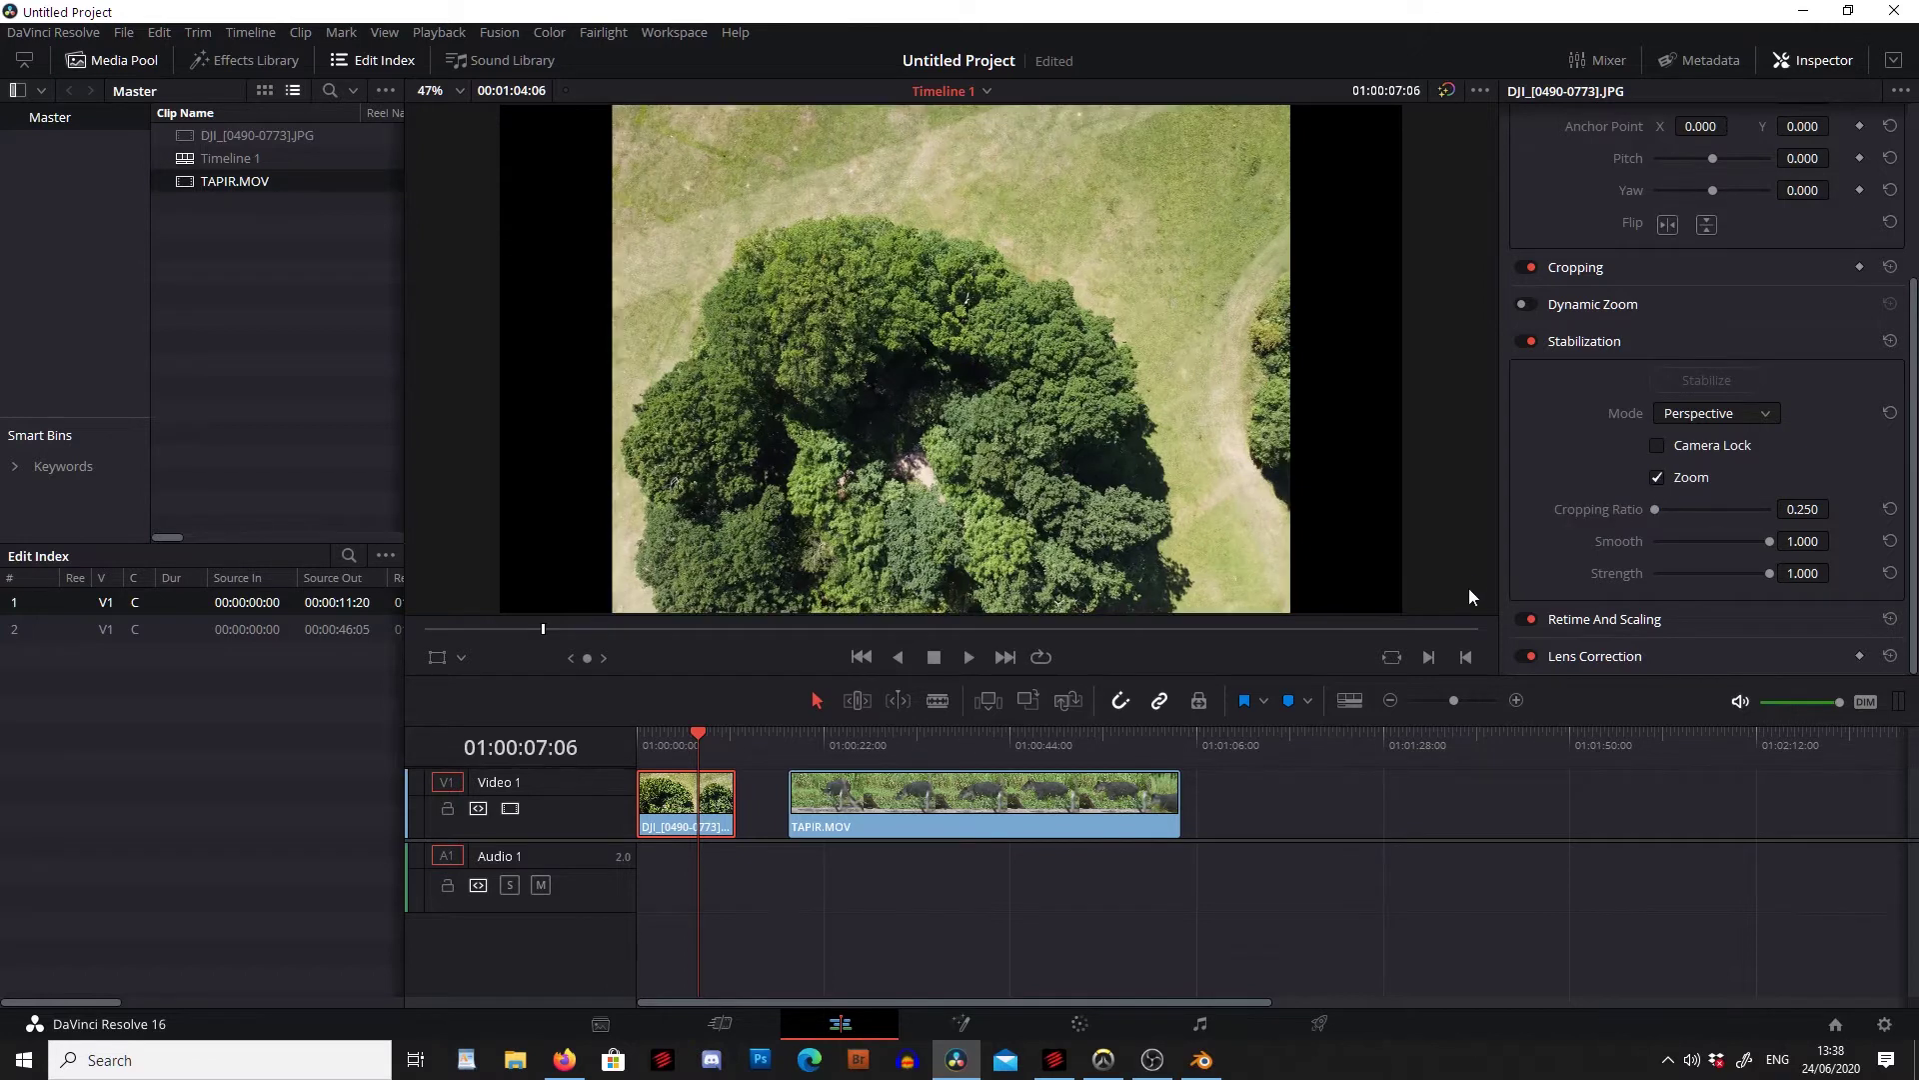
left_click_drag(681, 734, 684, 733)
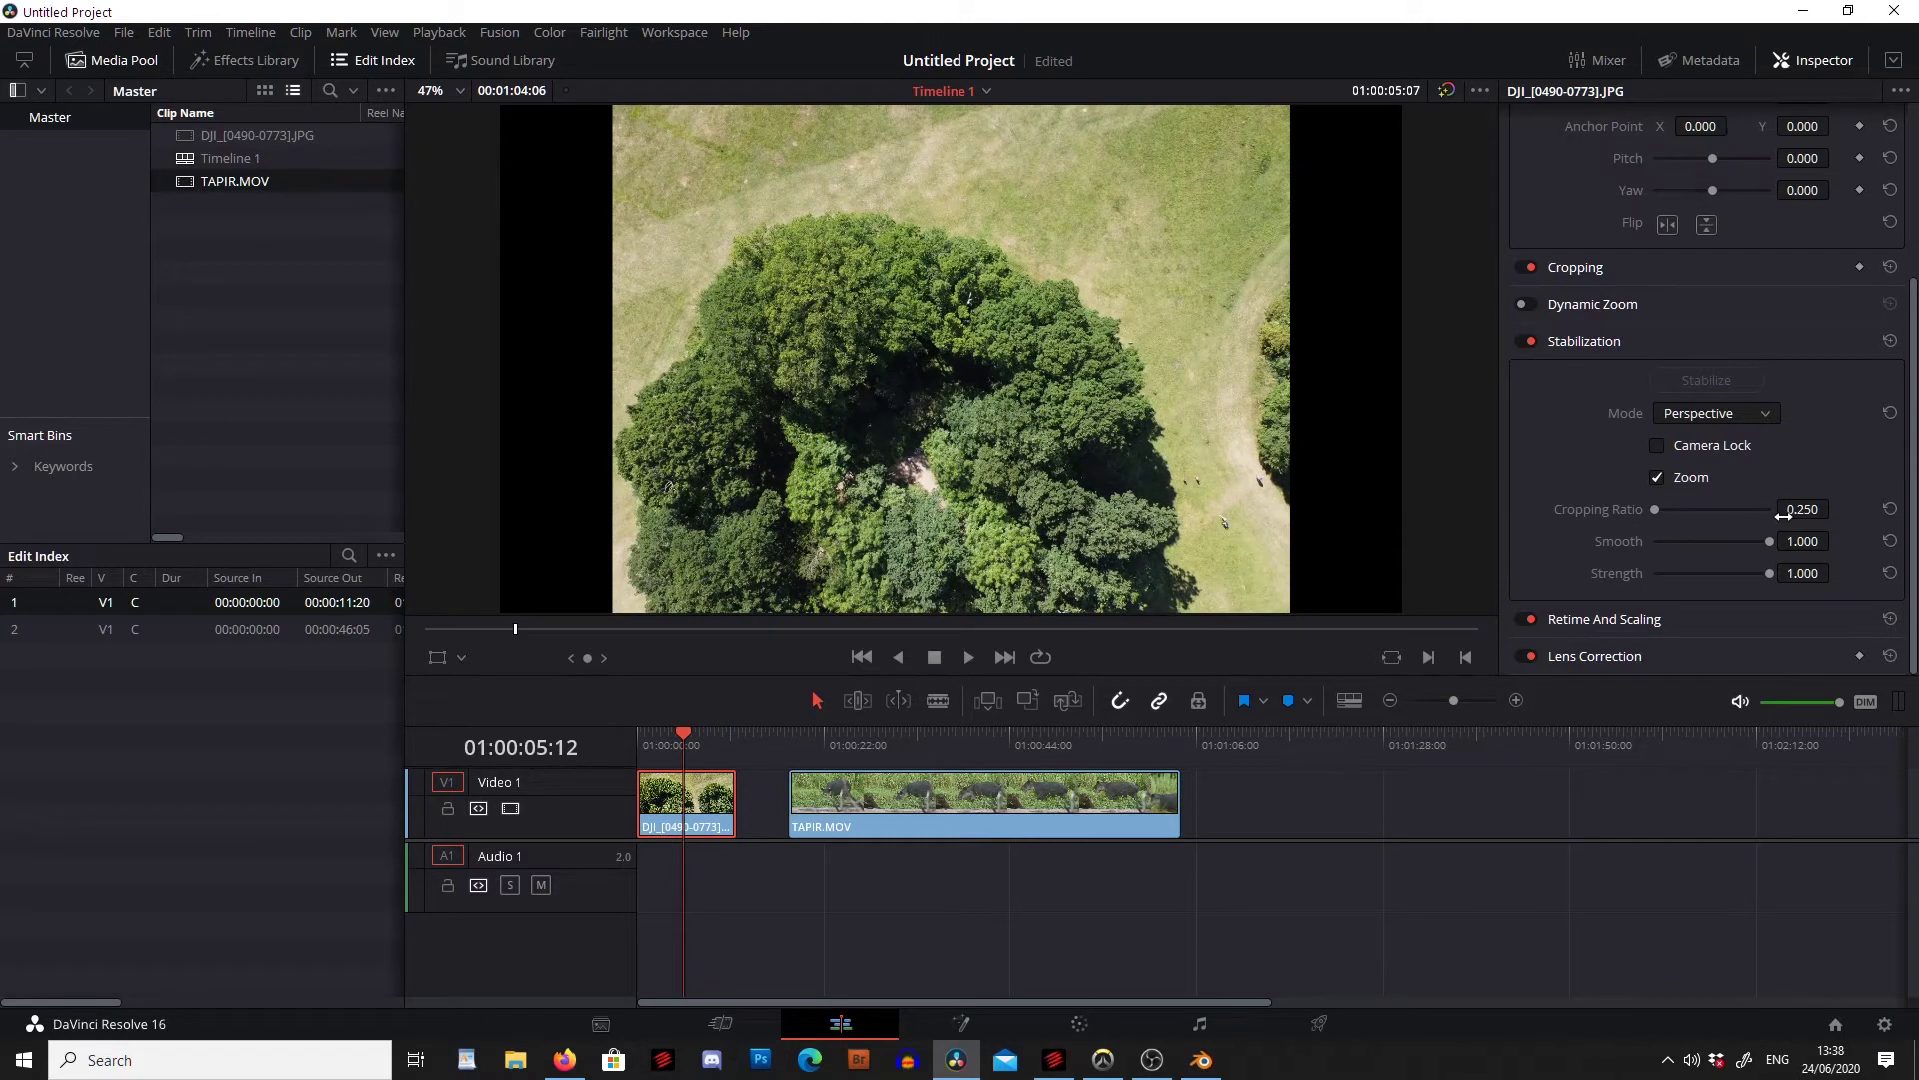
Enable Camera Lock alongside Zoom and stabilize the DJI clip again in Perspective mode.
left_click(1660, 444)
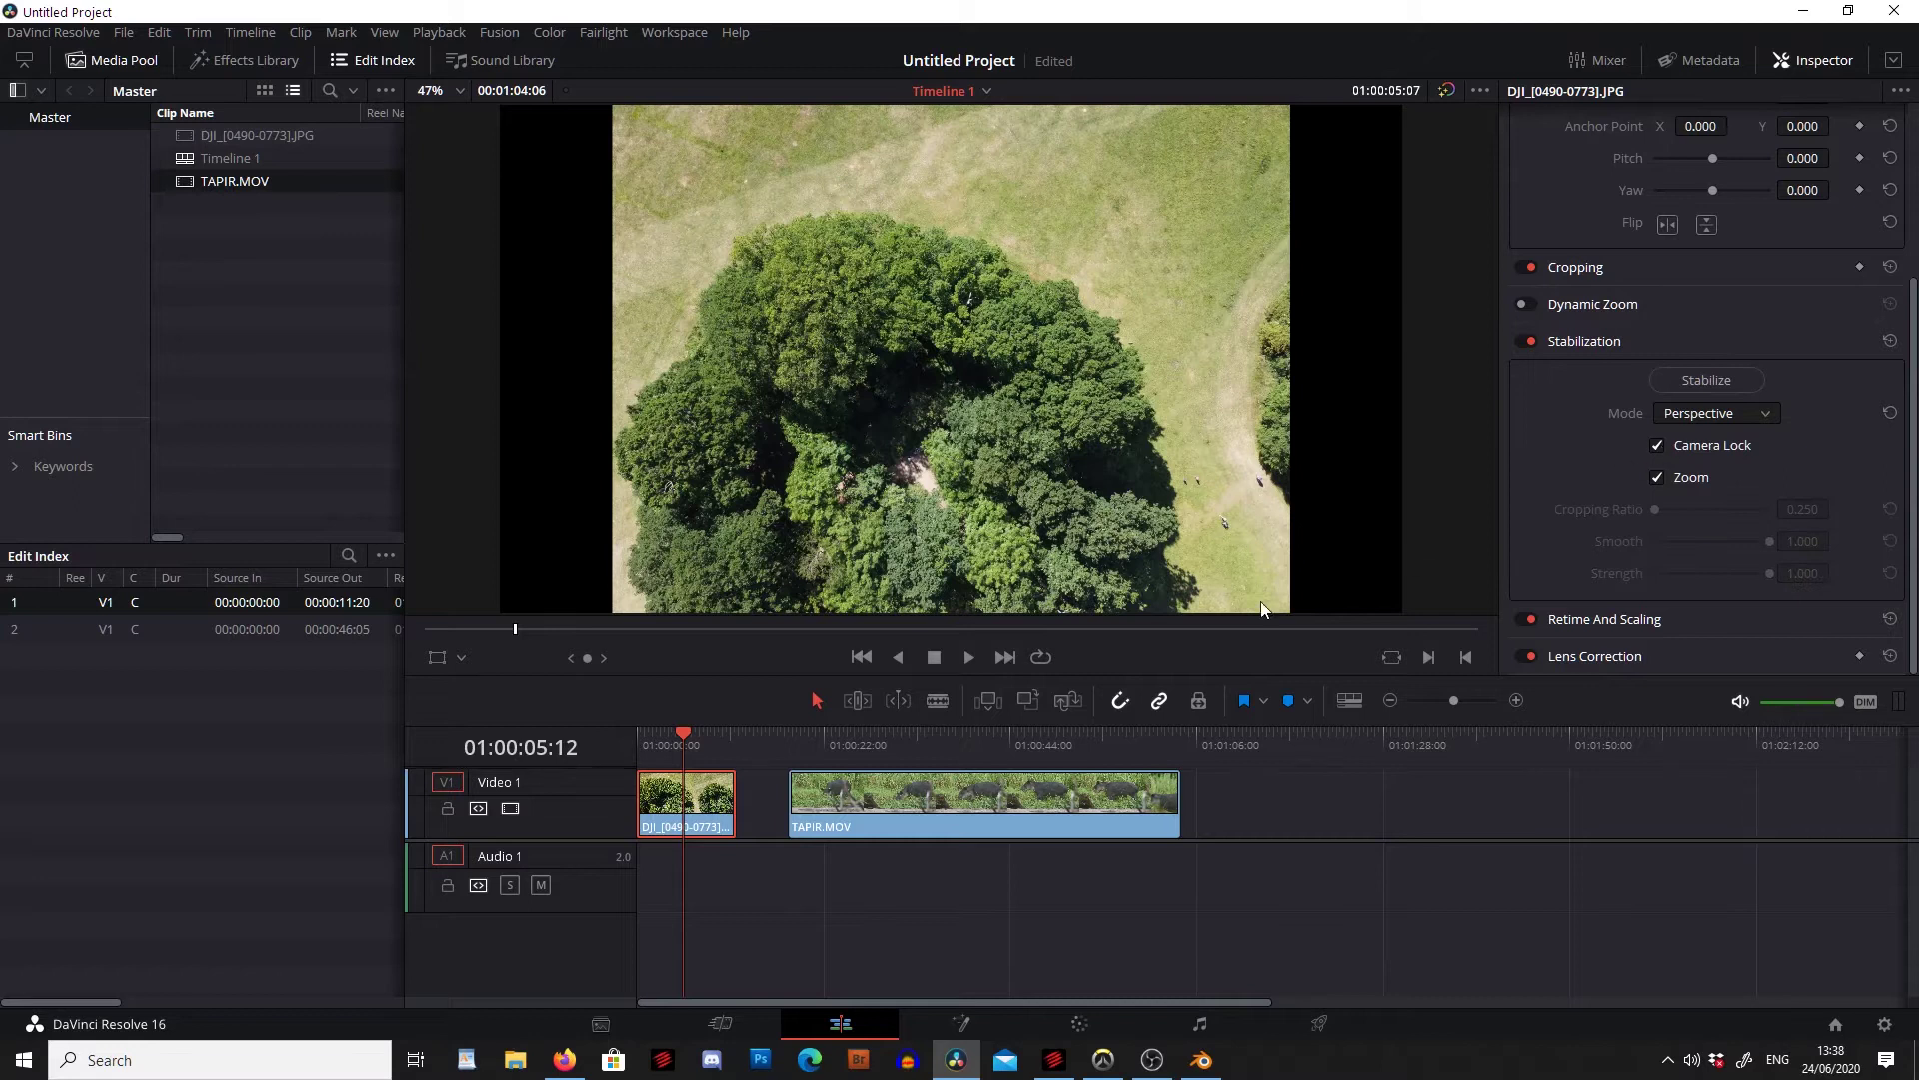
left_click_drag(681, 736, 636, 748)
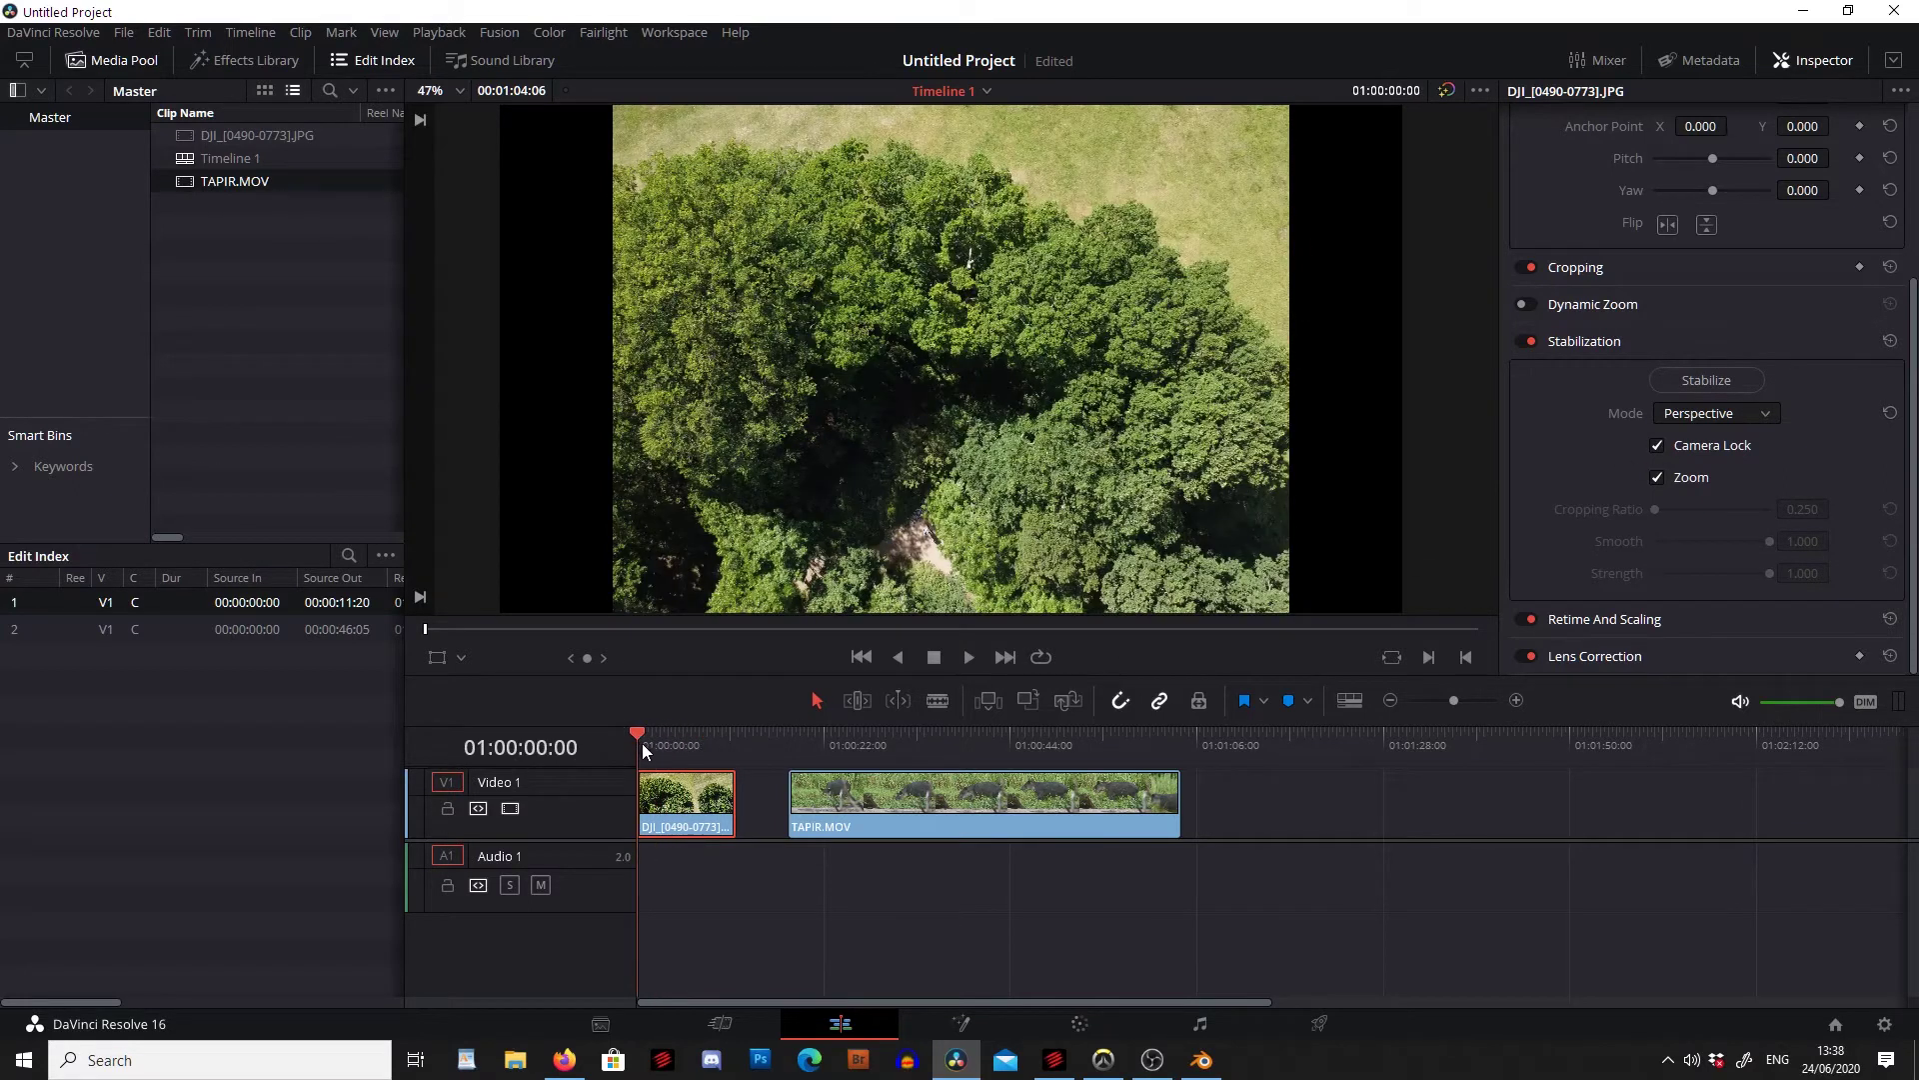
left_click_drag(657, 743, 690, 748)
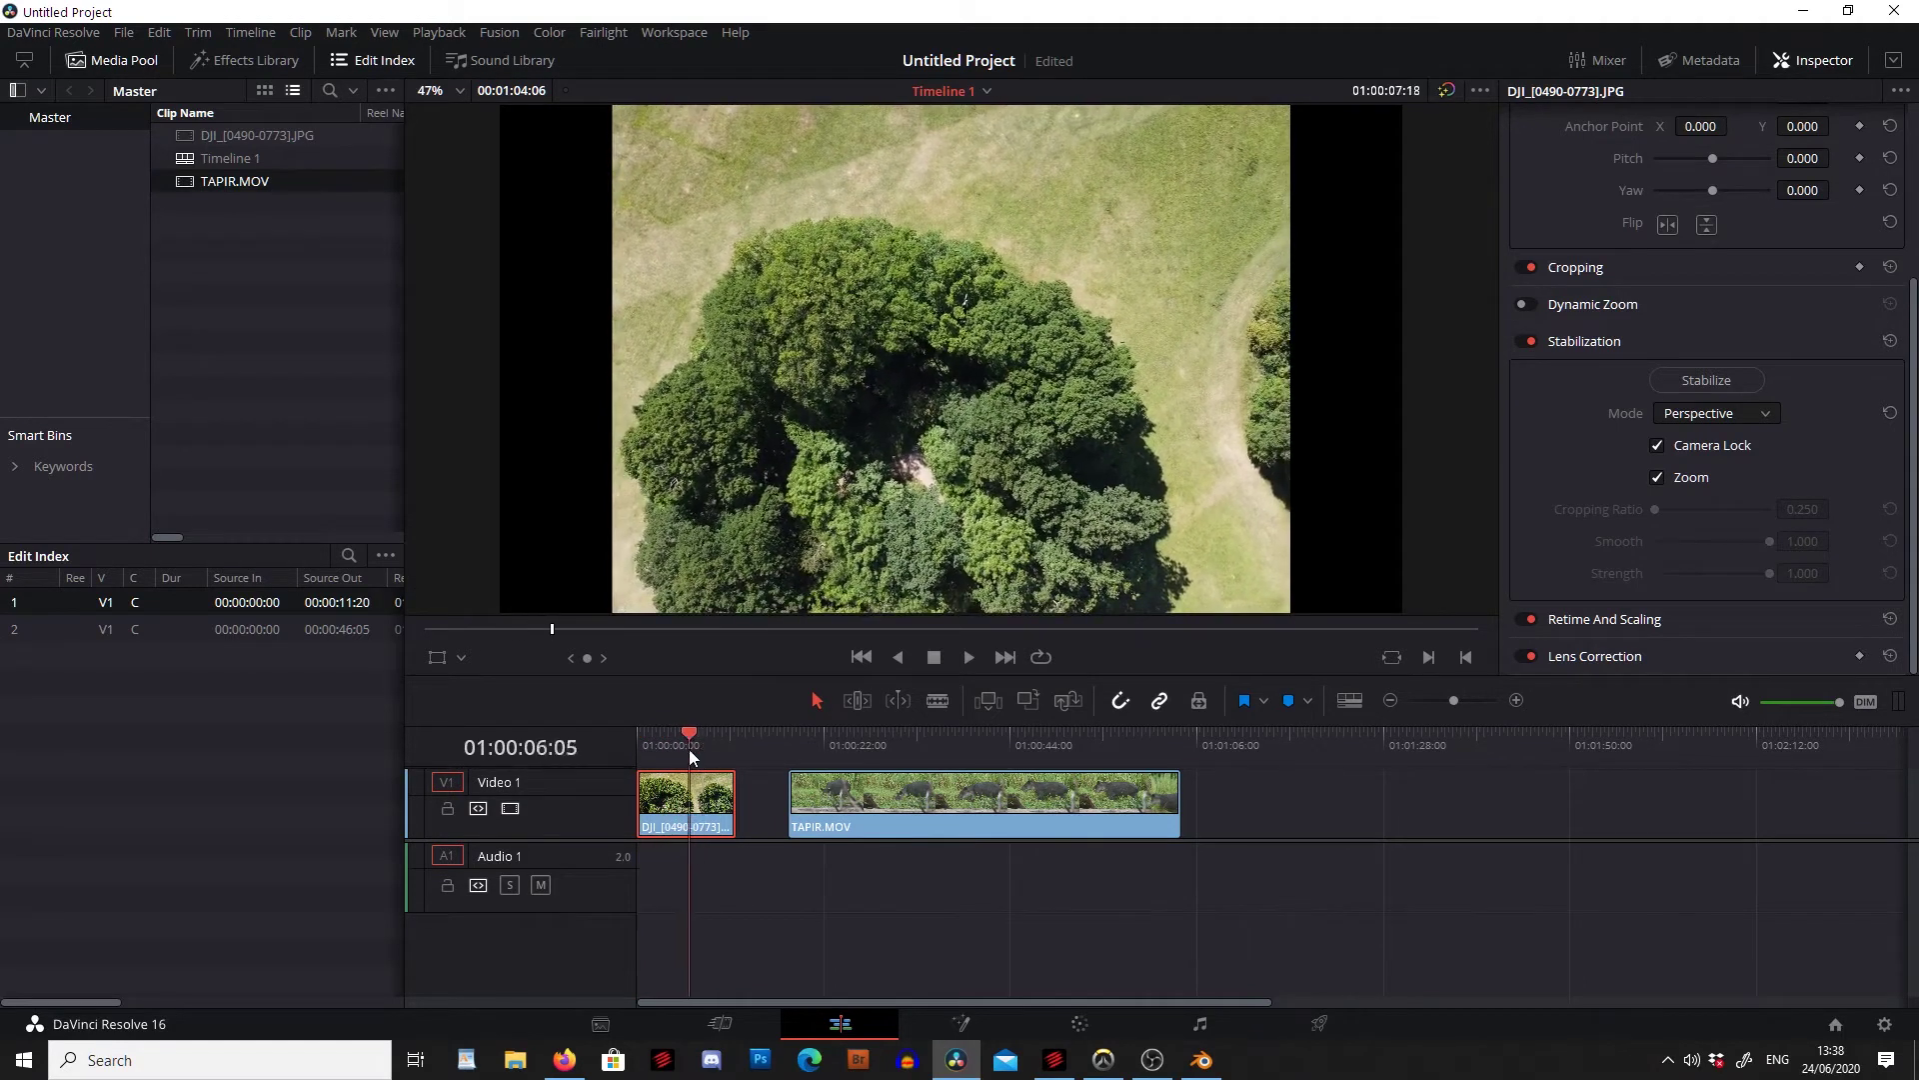
key("Home")
left_click(1704, 380)
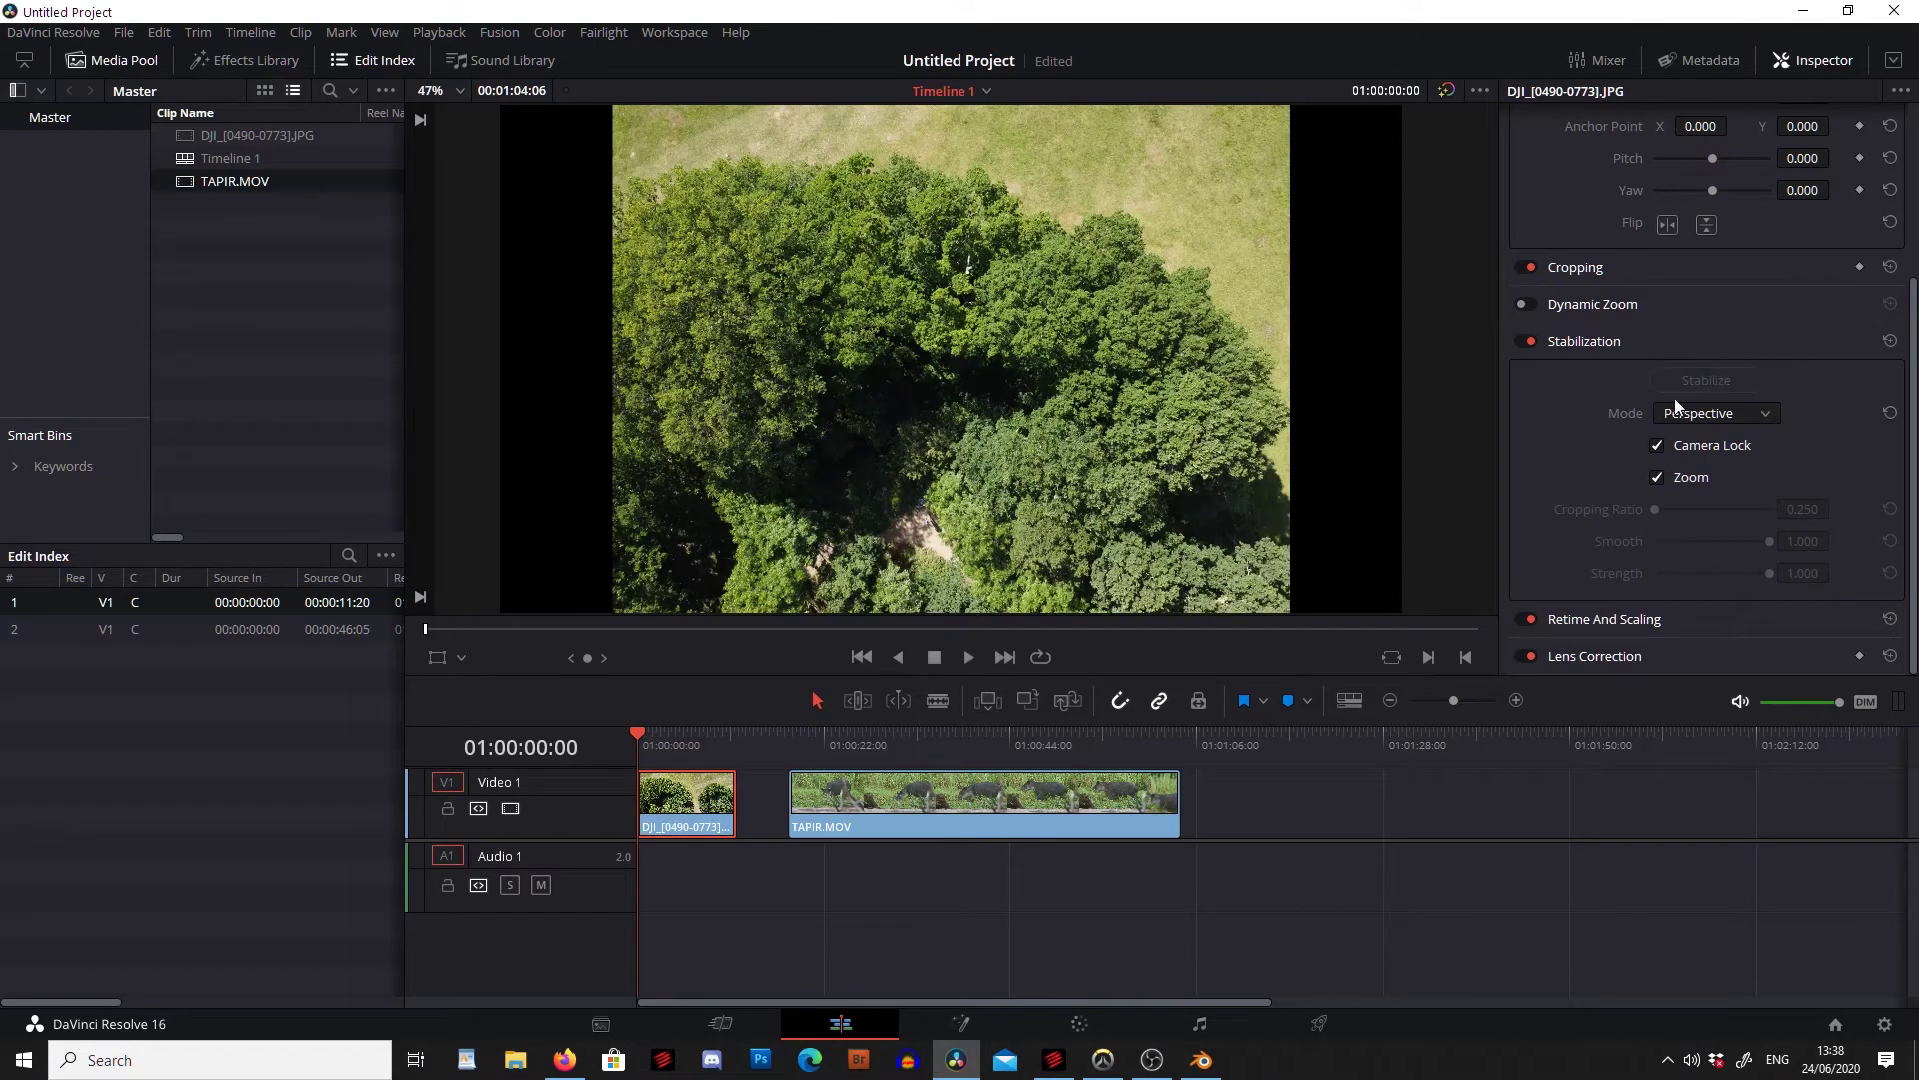
Play the camera-locked DJI clip, restabilize it with Camera Lock off and Zoom on, and replay it from the start.
key("space")
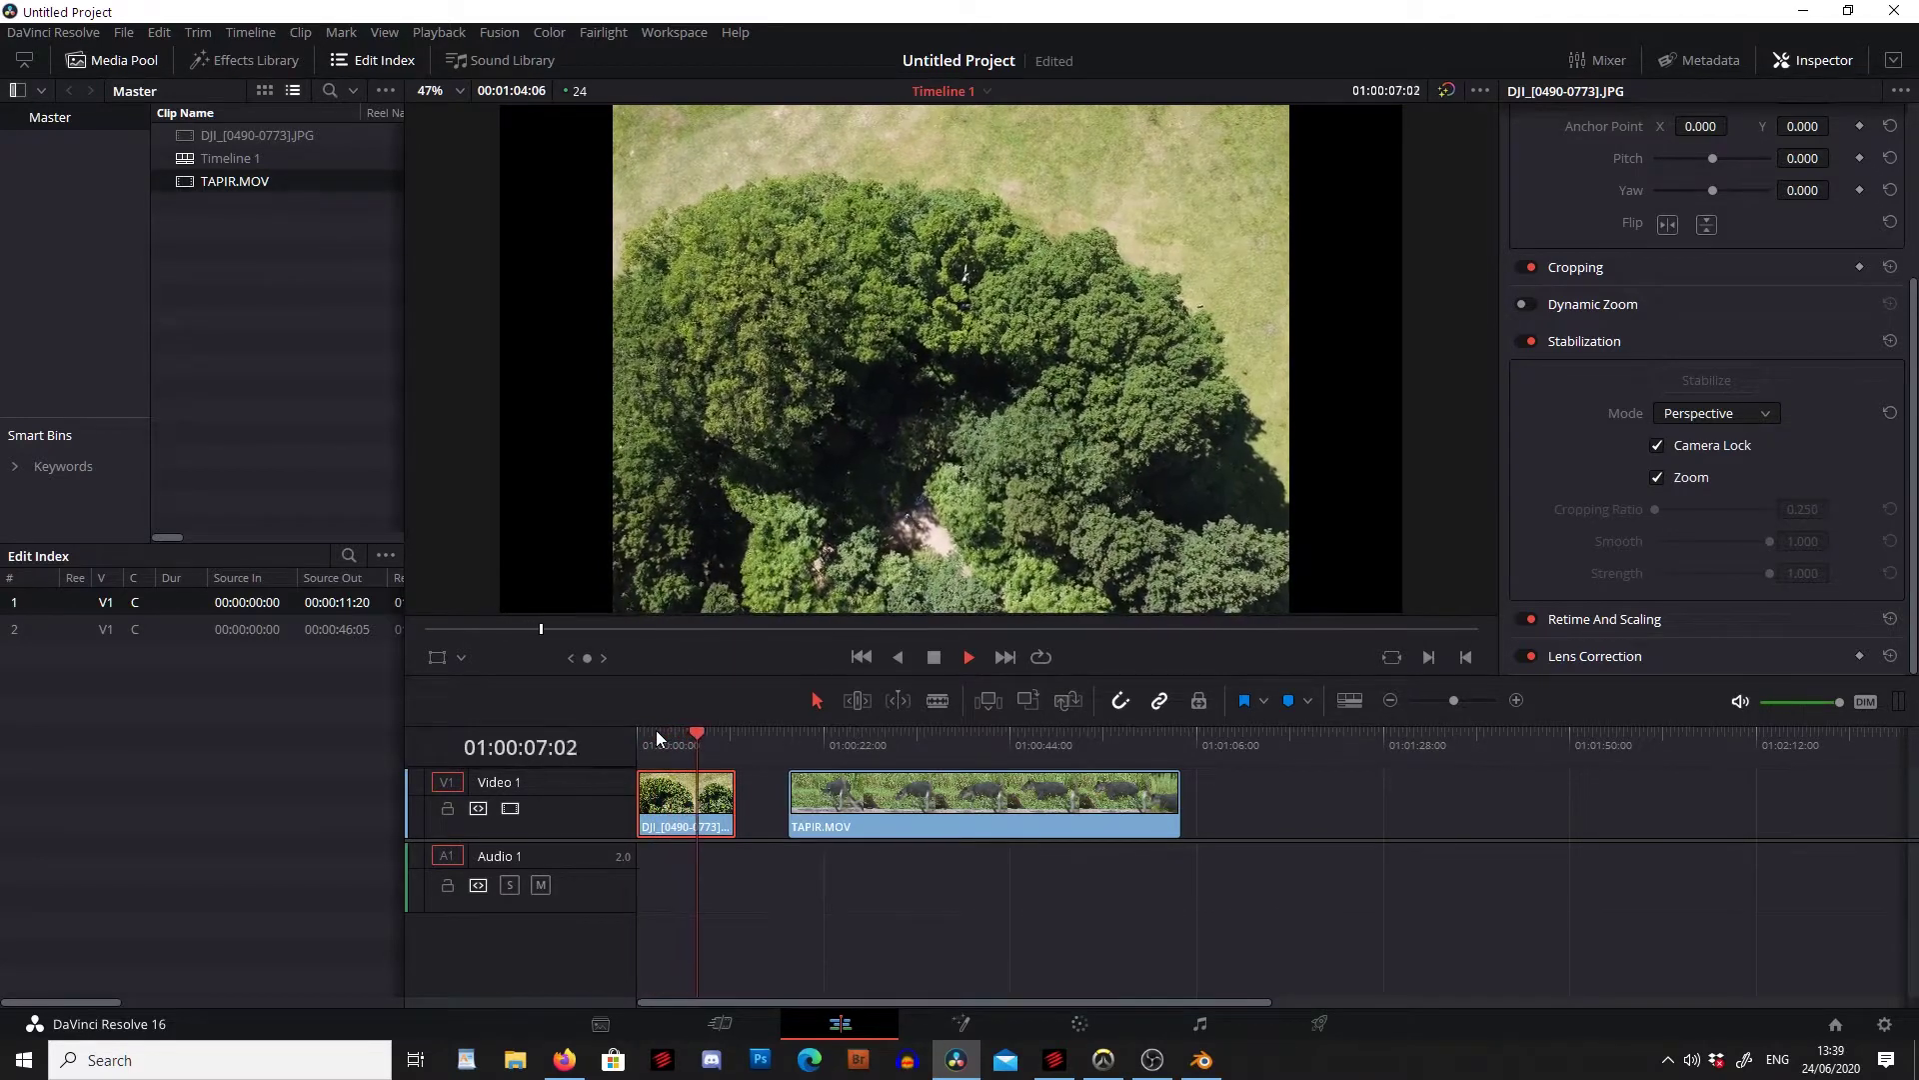
key("space")
left_click(1662, 446)
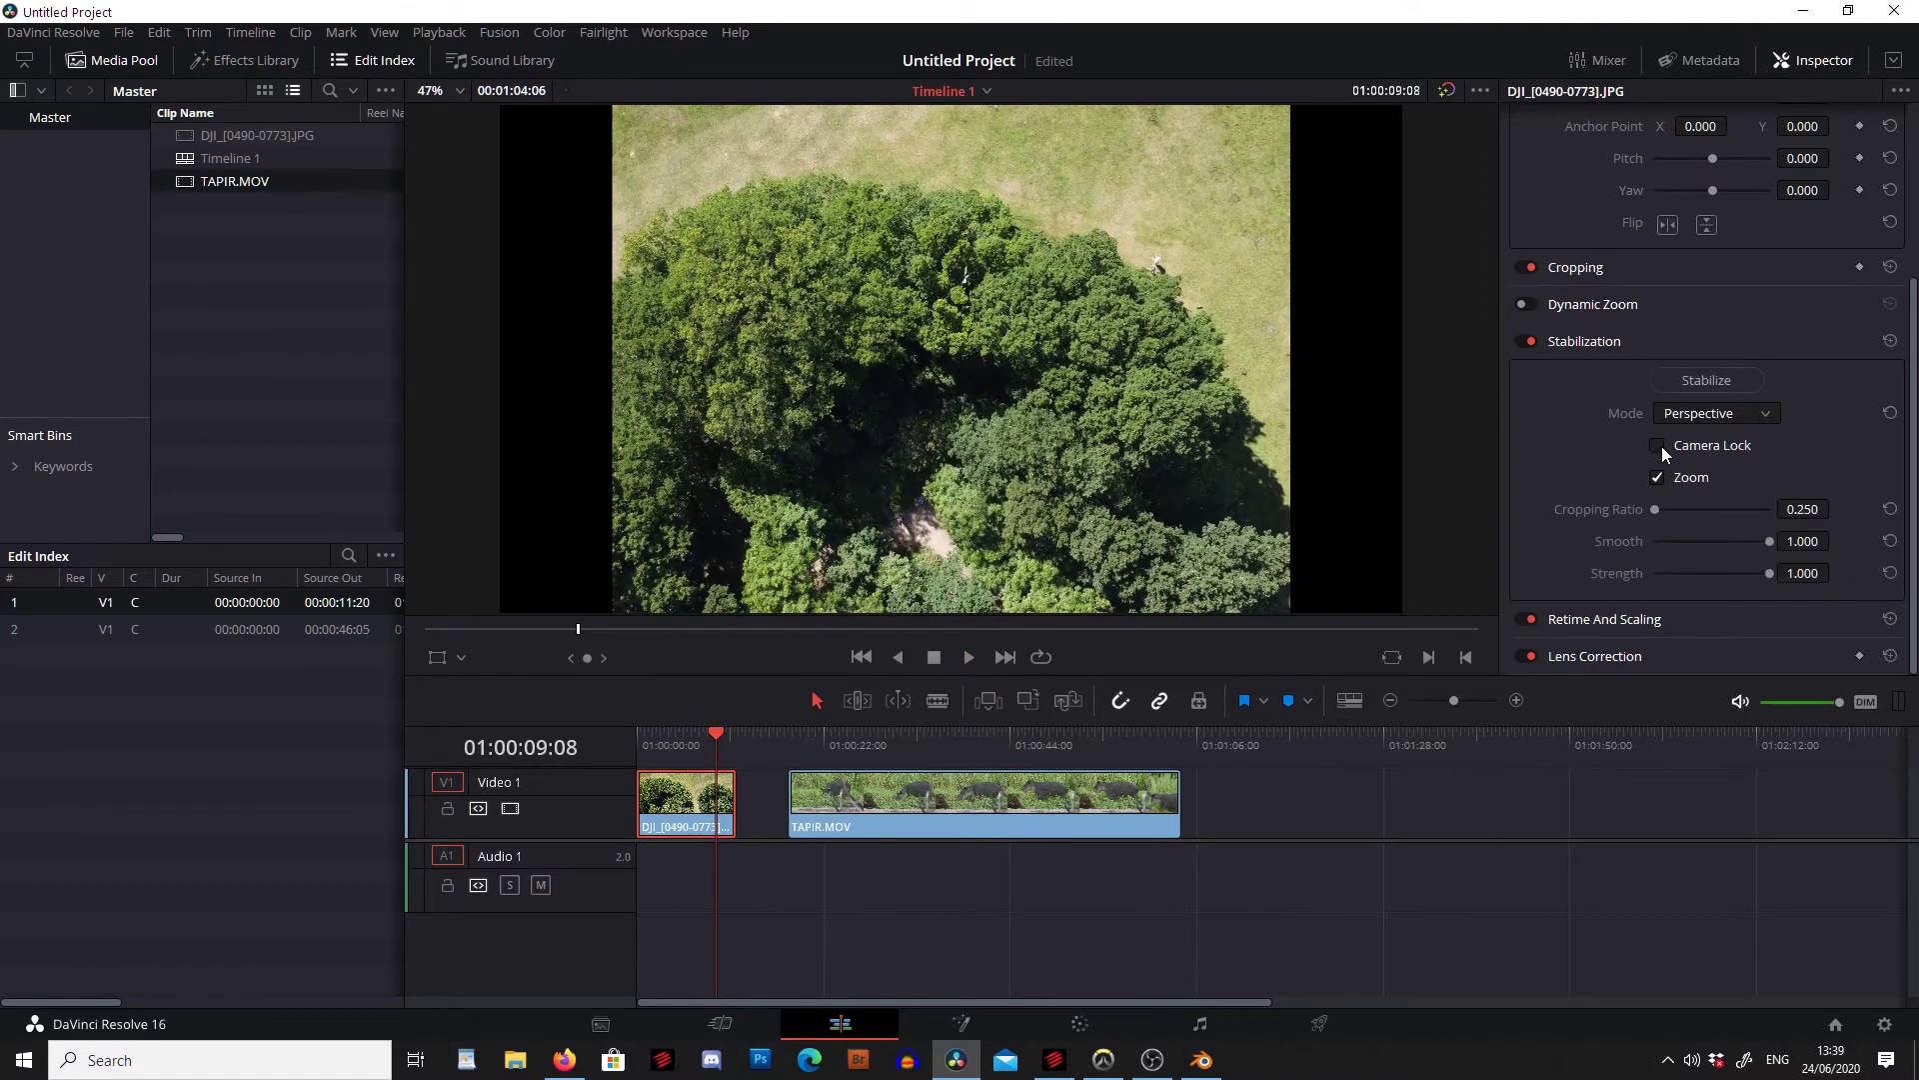
key("Home")
key("space")
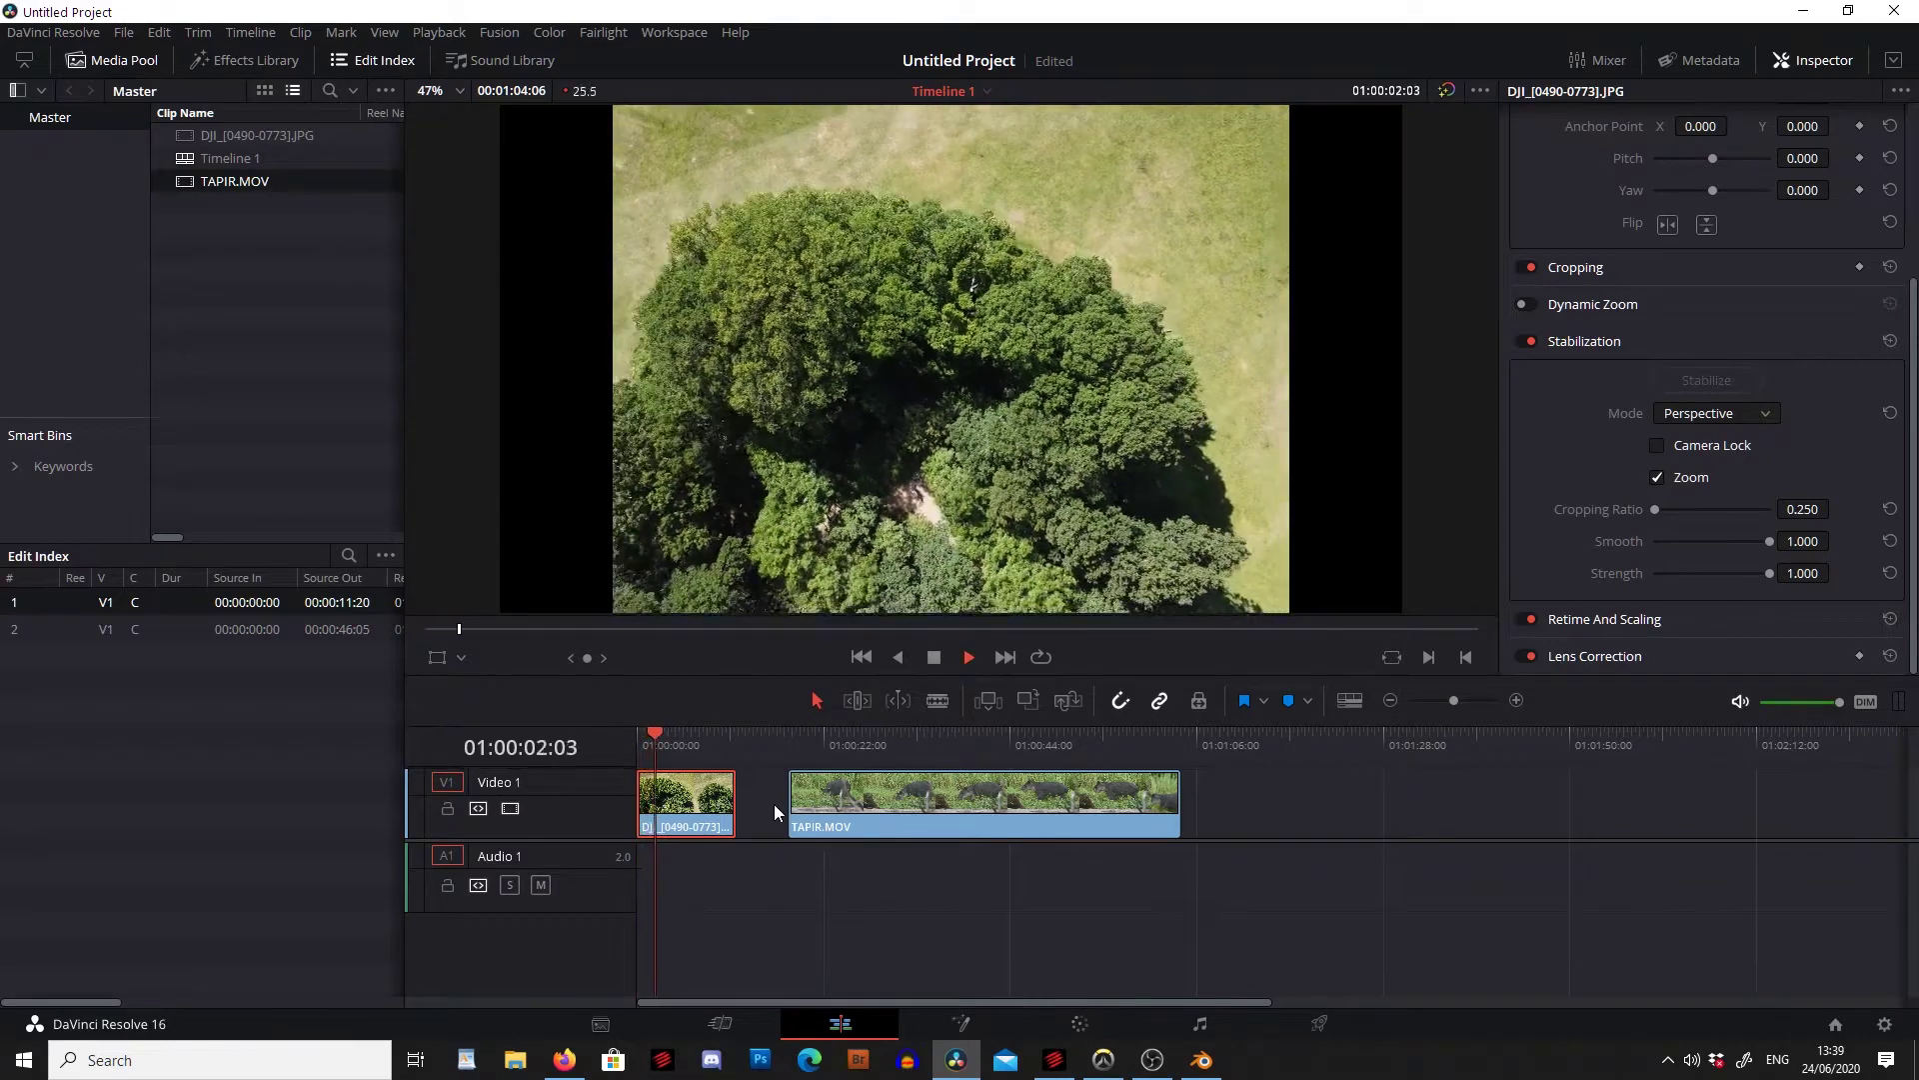
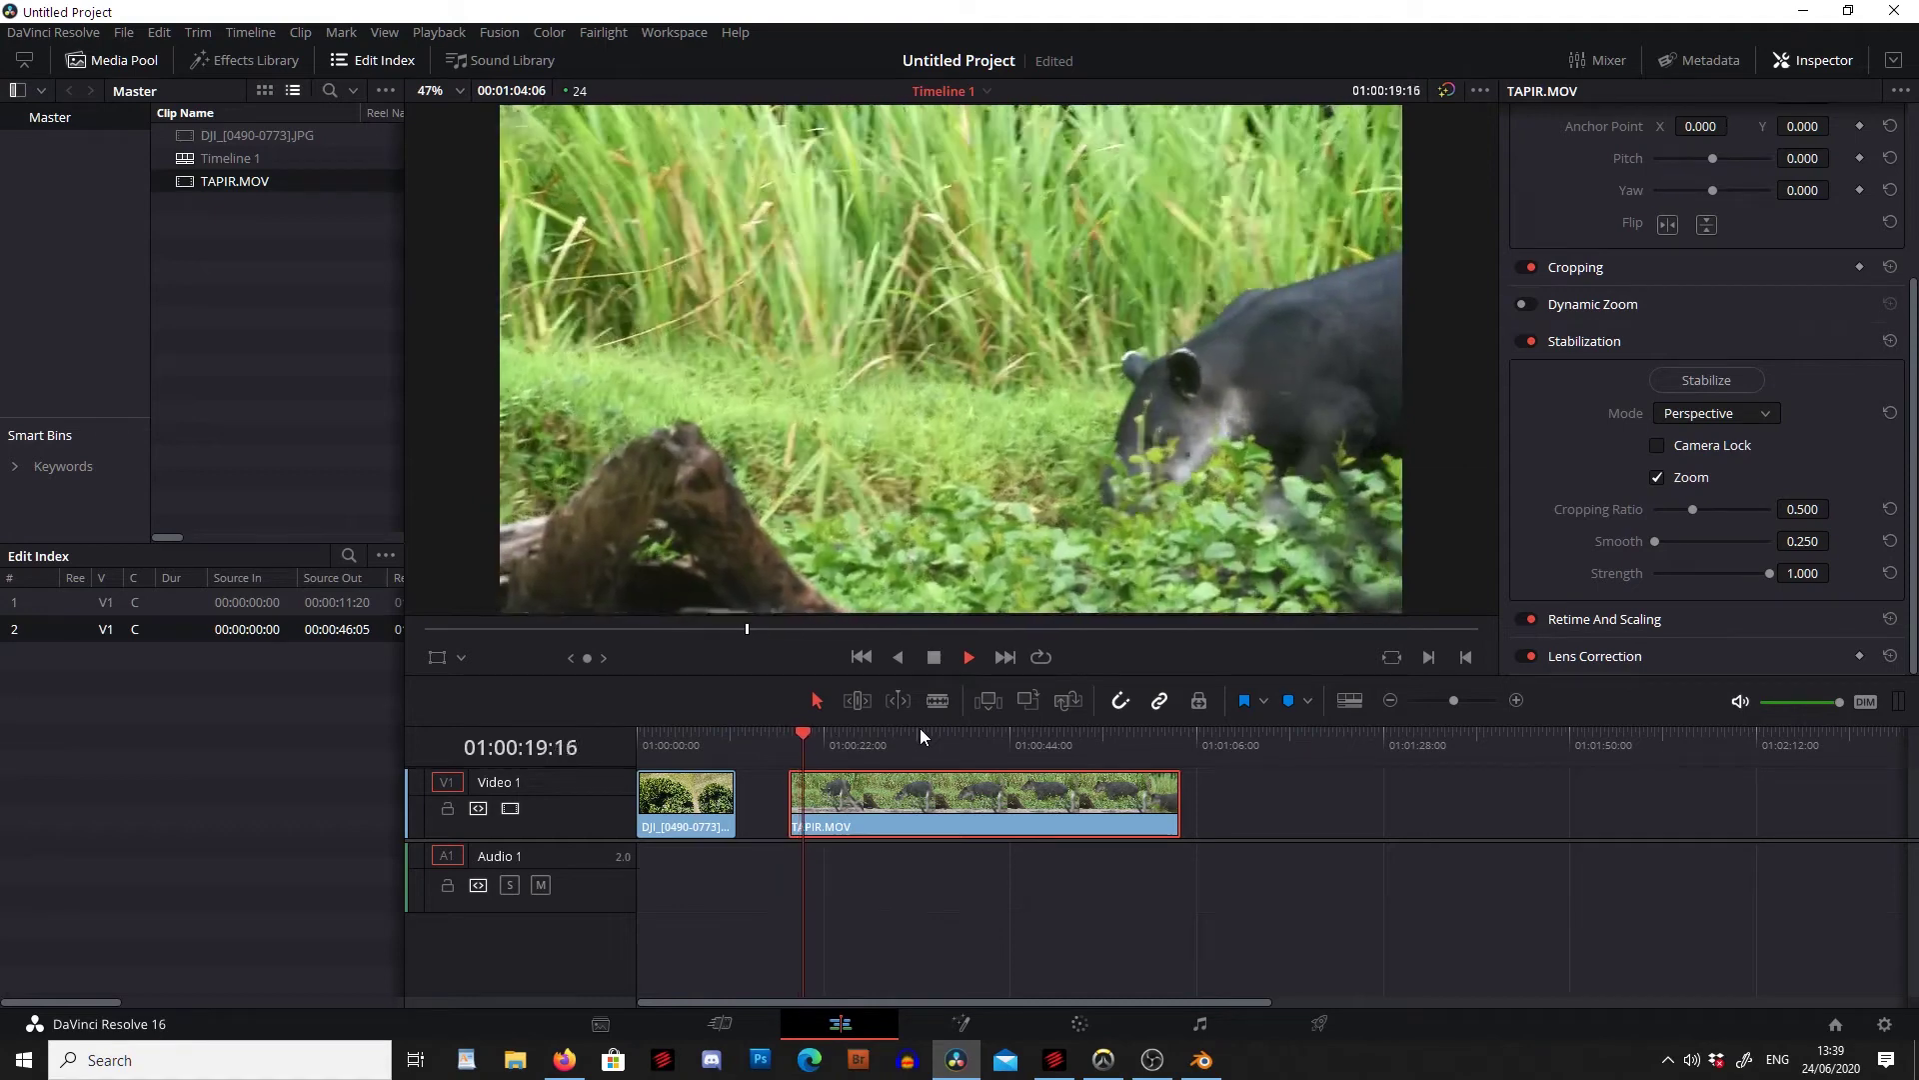
Cut TAPIR.MOV at 01:00:36:15 and again near its end, keeping only the middle section at the original clip's start position.
left_click_drag(902, 739, 948, 746)
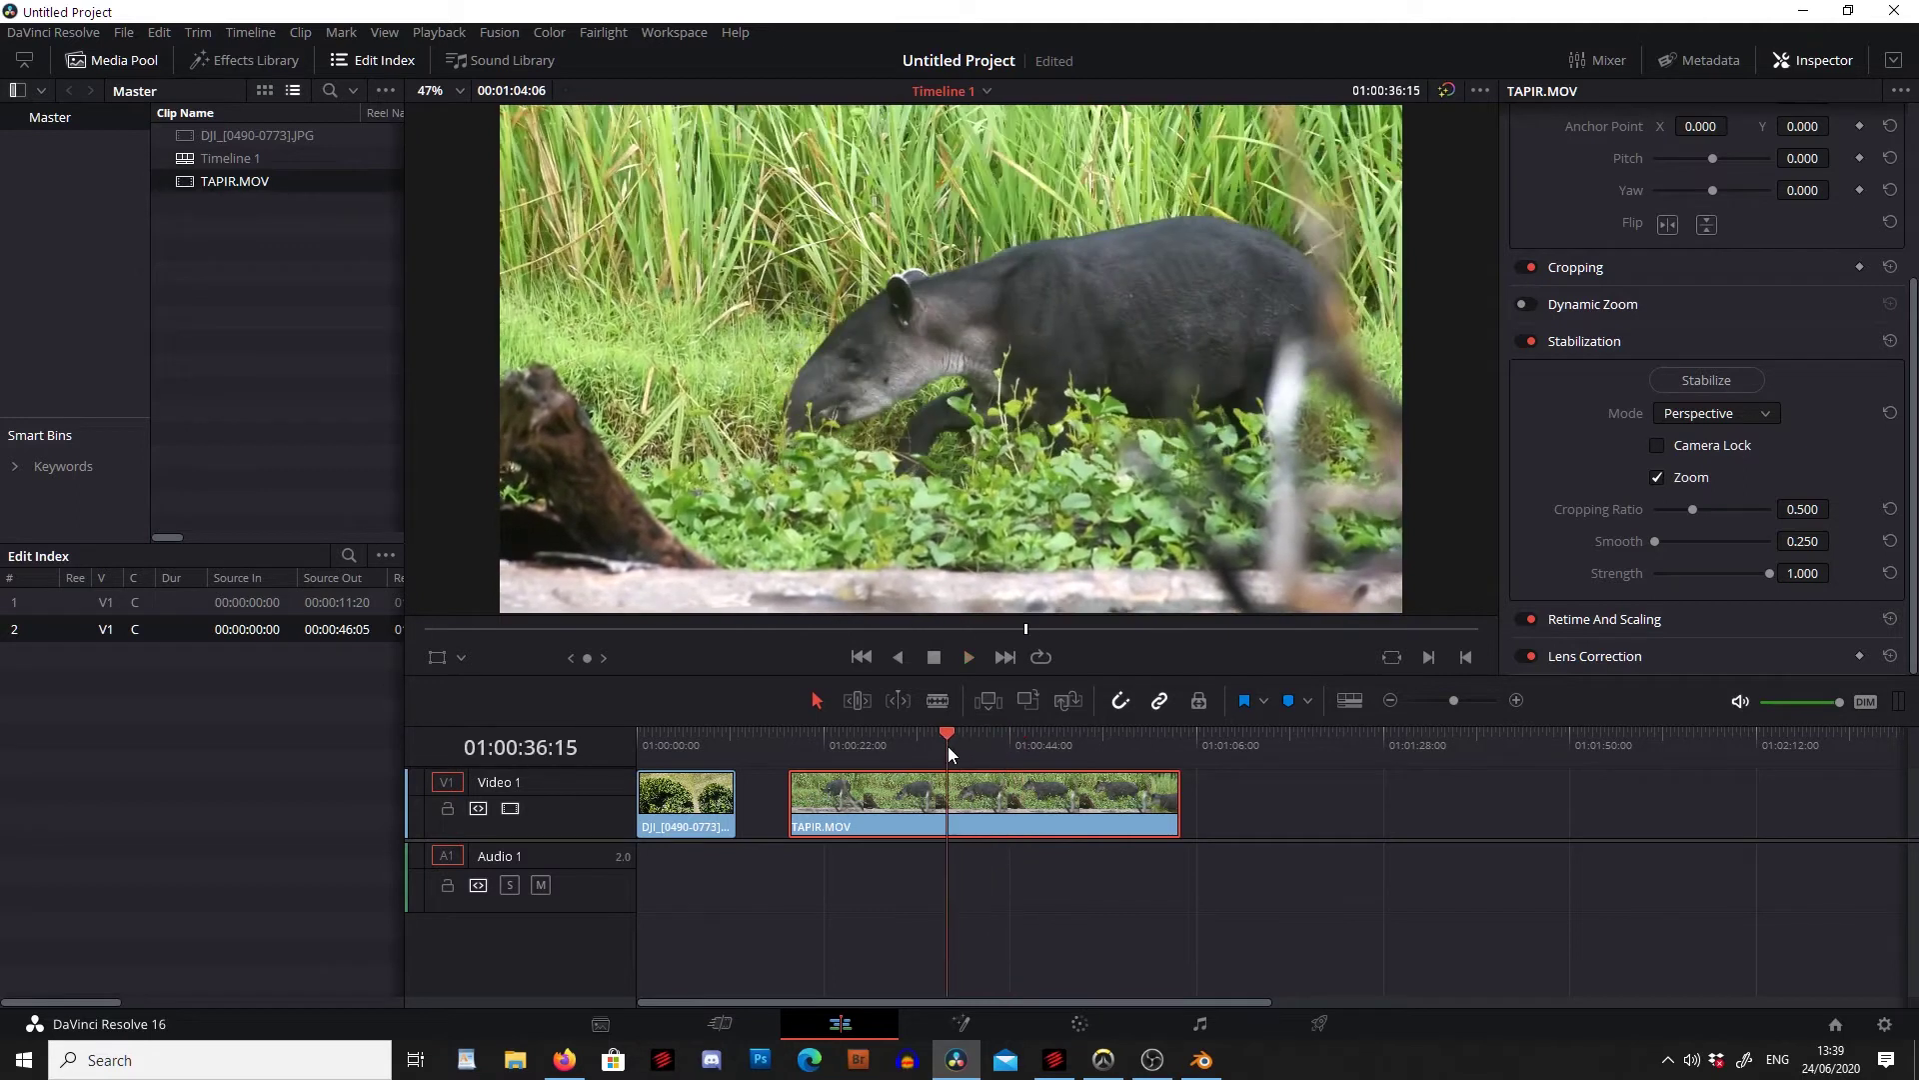
key("ctrl+b")
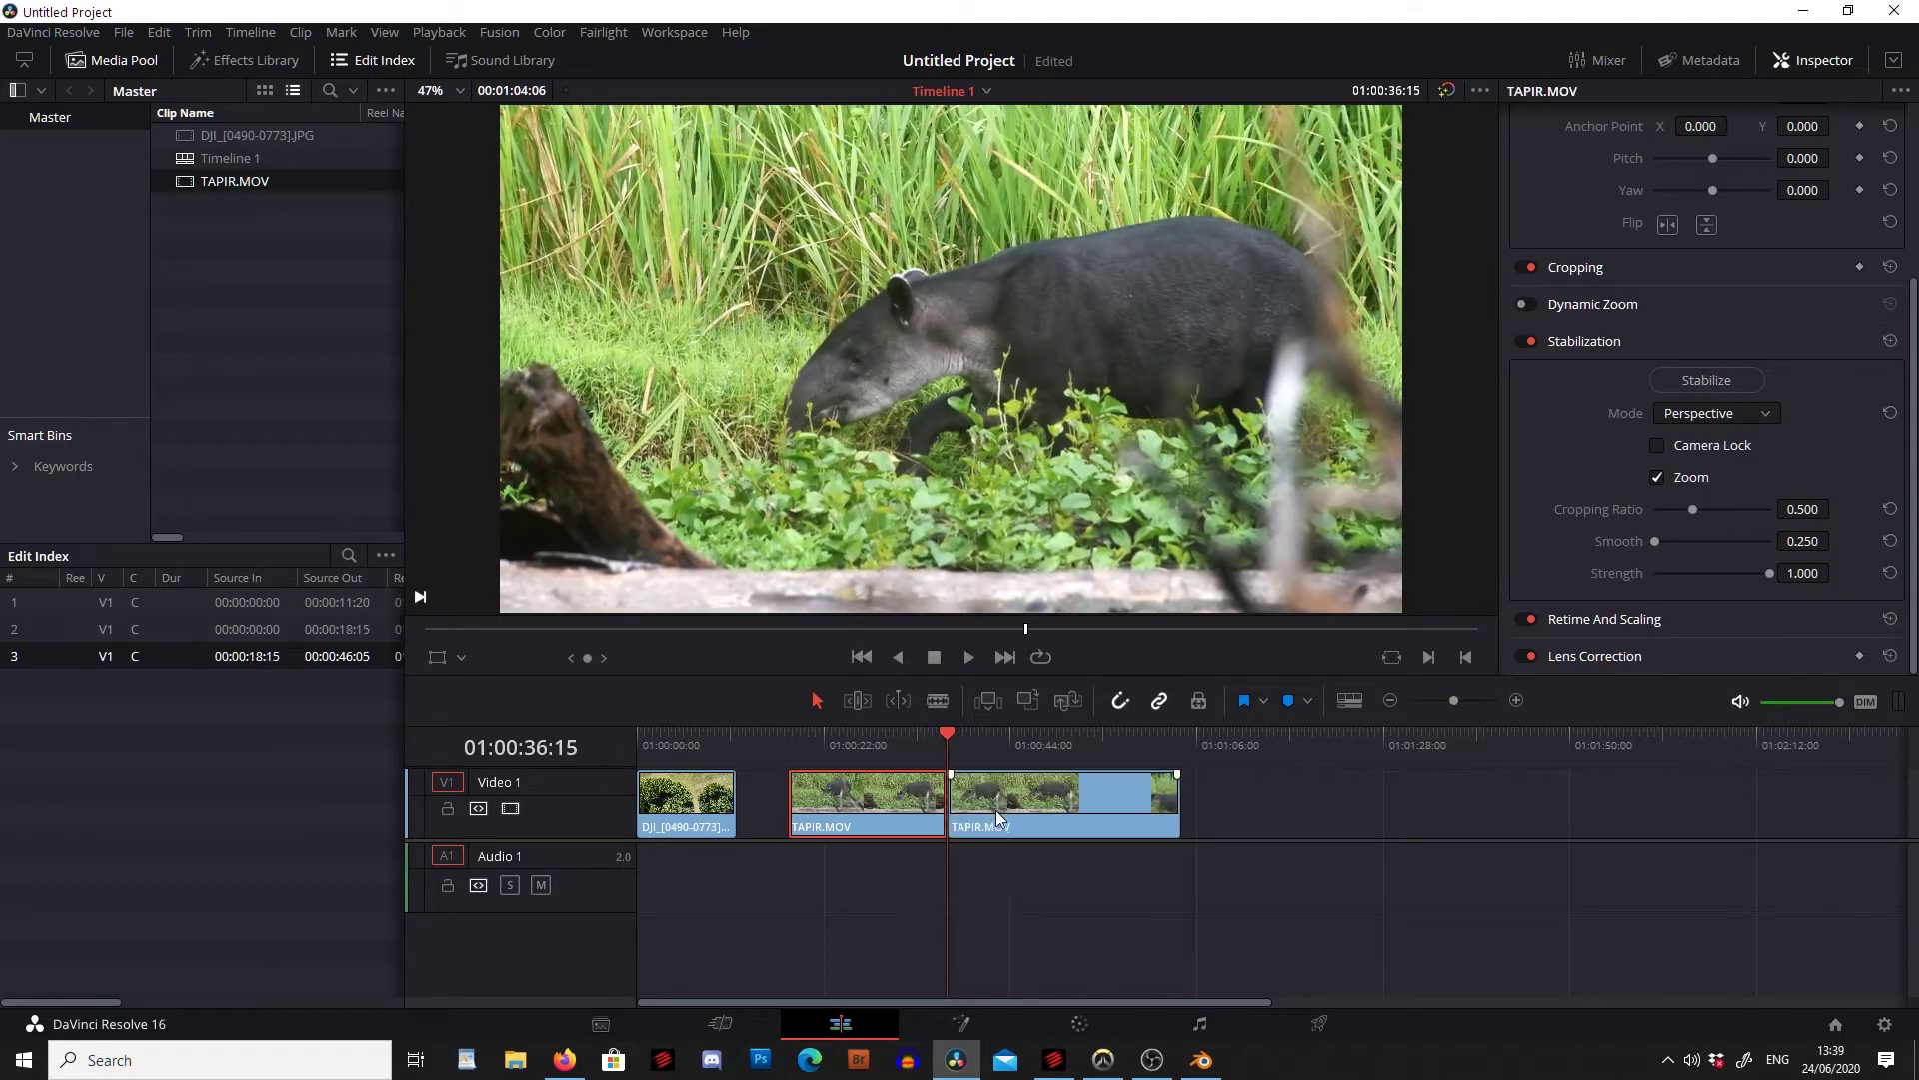
left_click_drag(949, 728, 1111, 733)
key("ctrl+b")
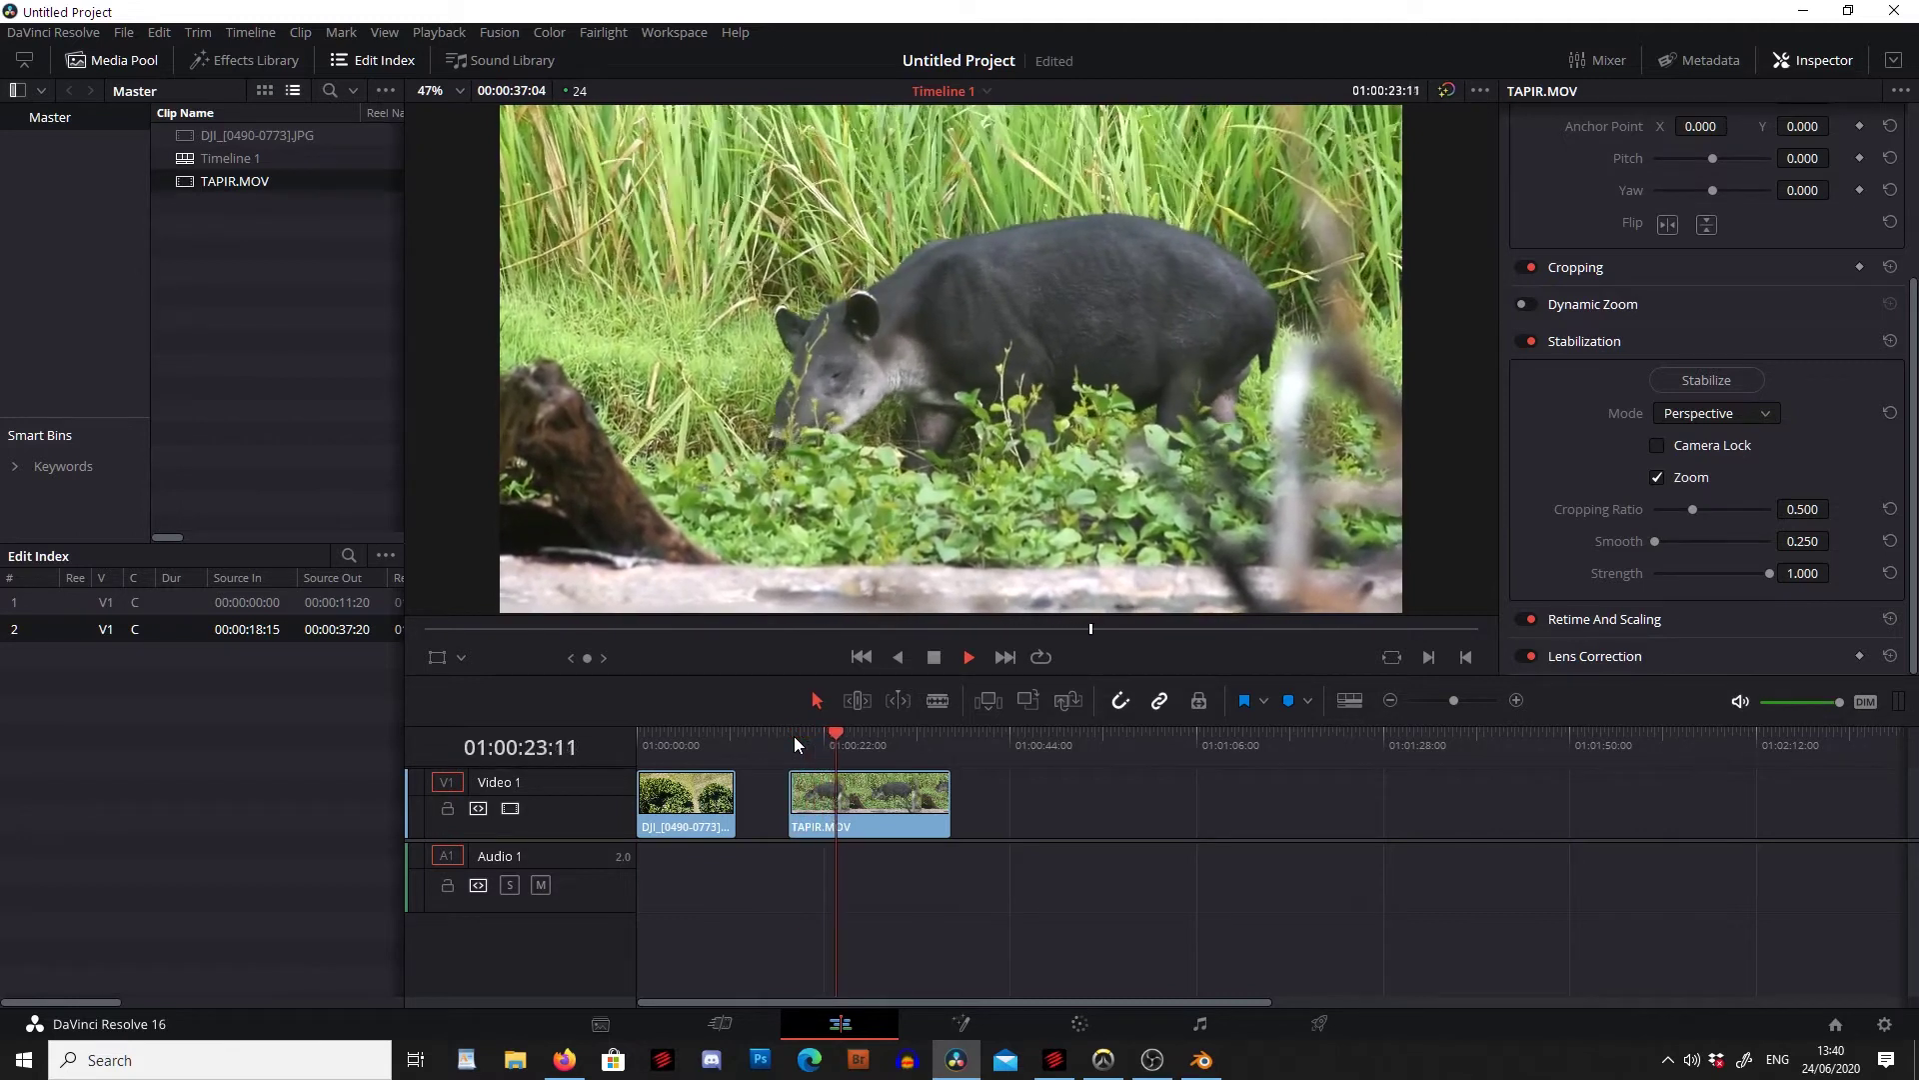
Split the shortened TAPIR.MOV clip at 01:00:25:12, delete the part after the cut, and play the remaining part.
left_click(855, 738)
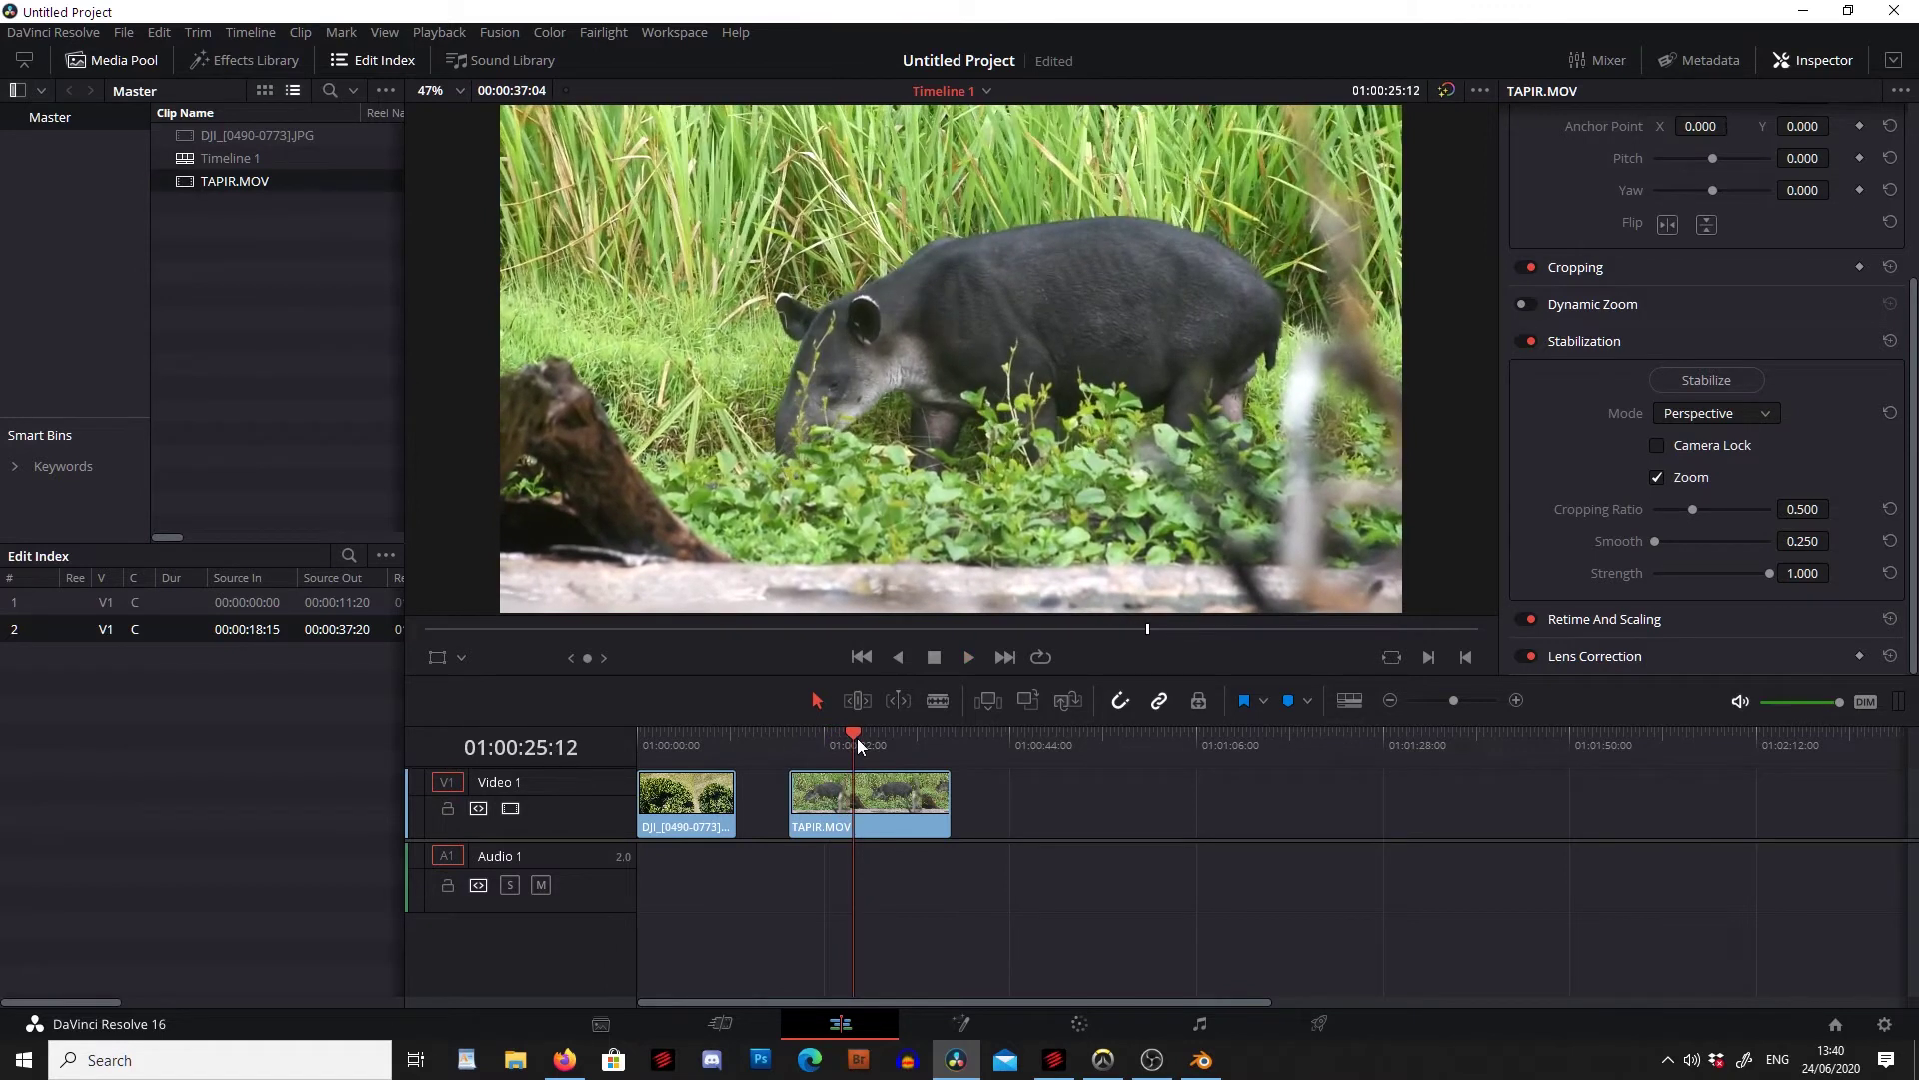
key("ctrl+b")
left_click(881, 796)
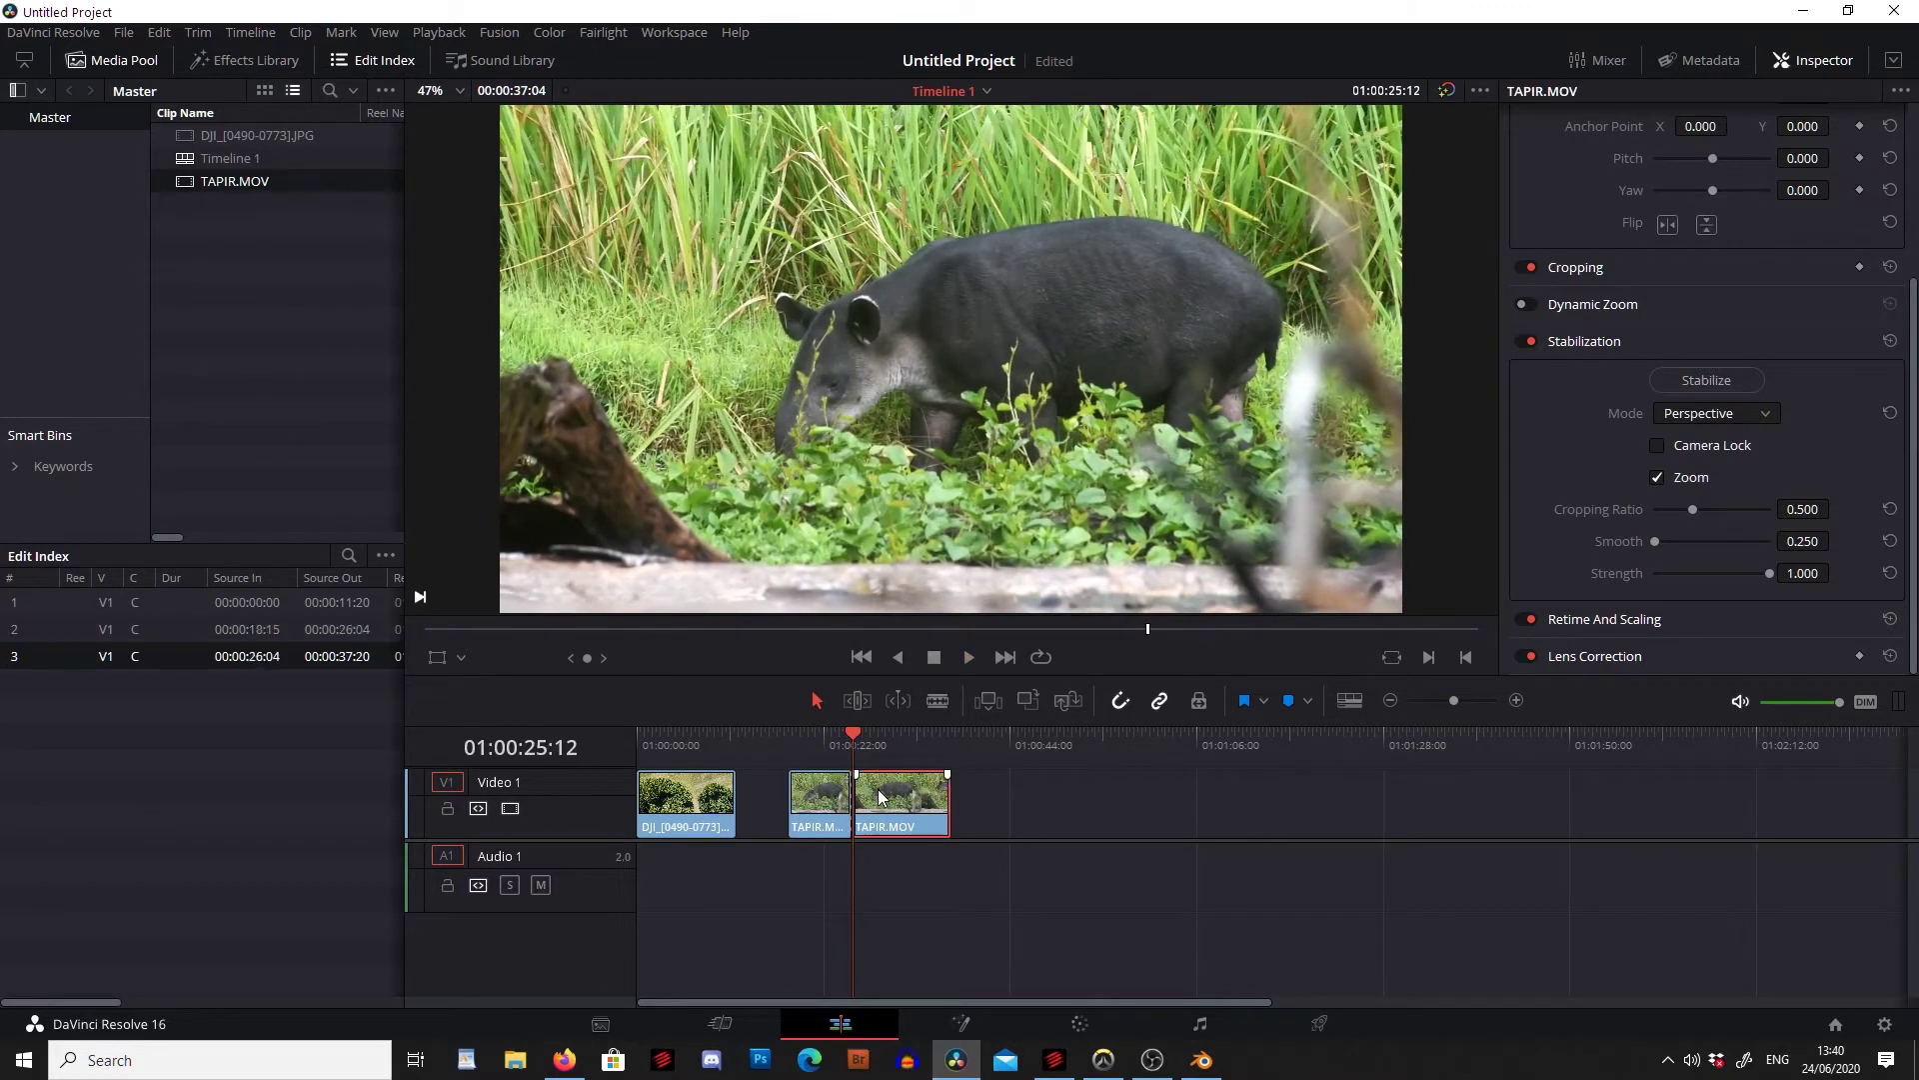
key("Delete")
left_click(789, 736)
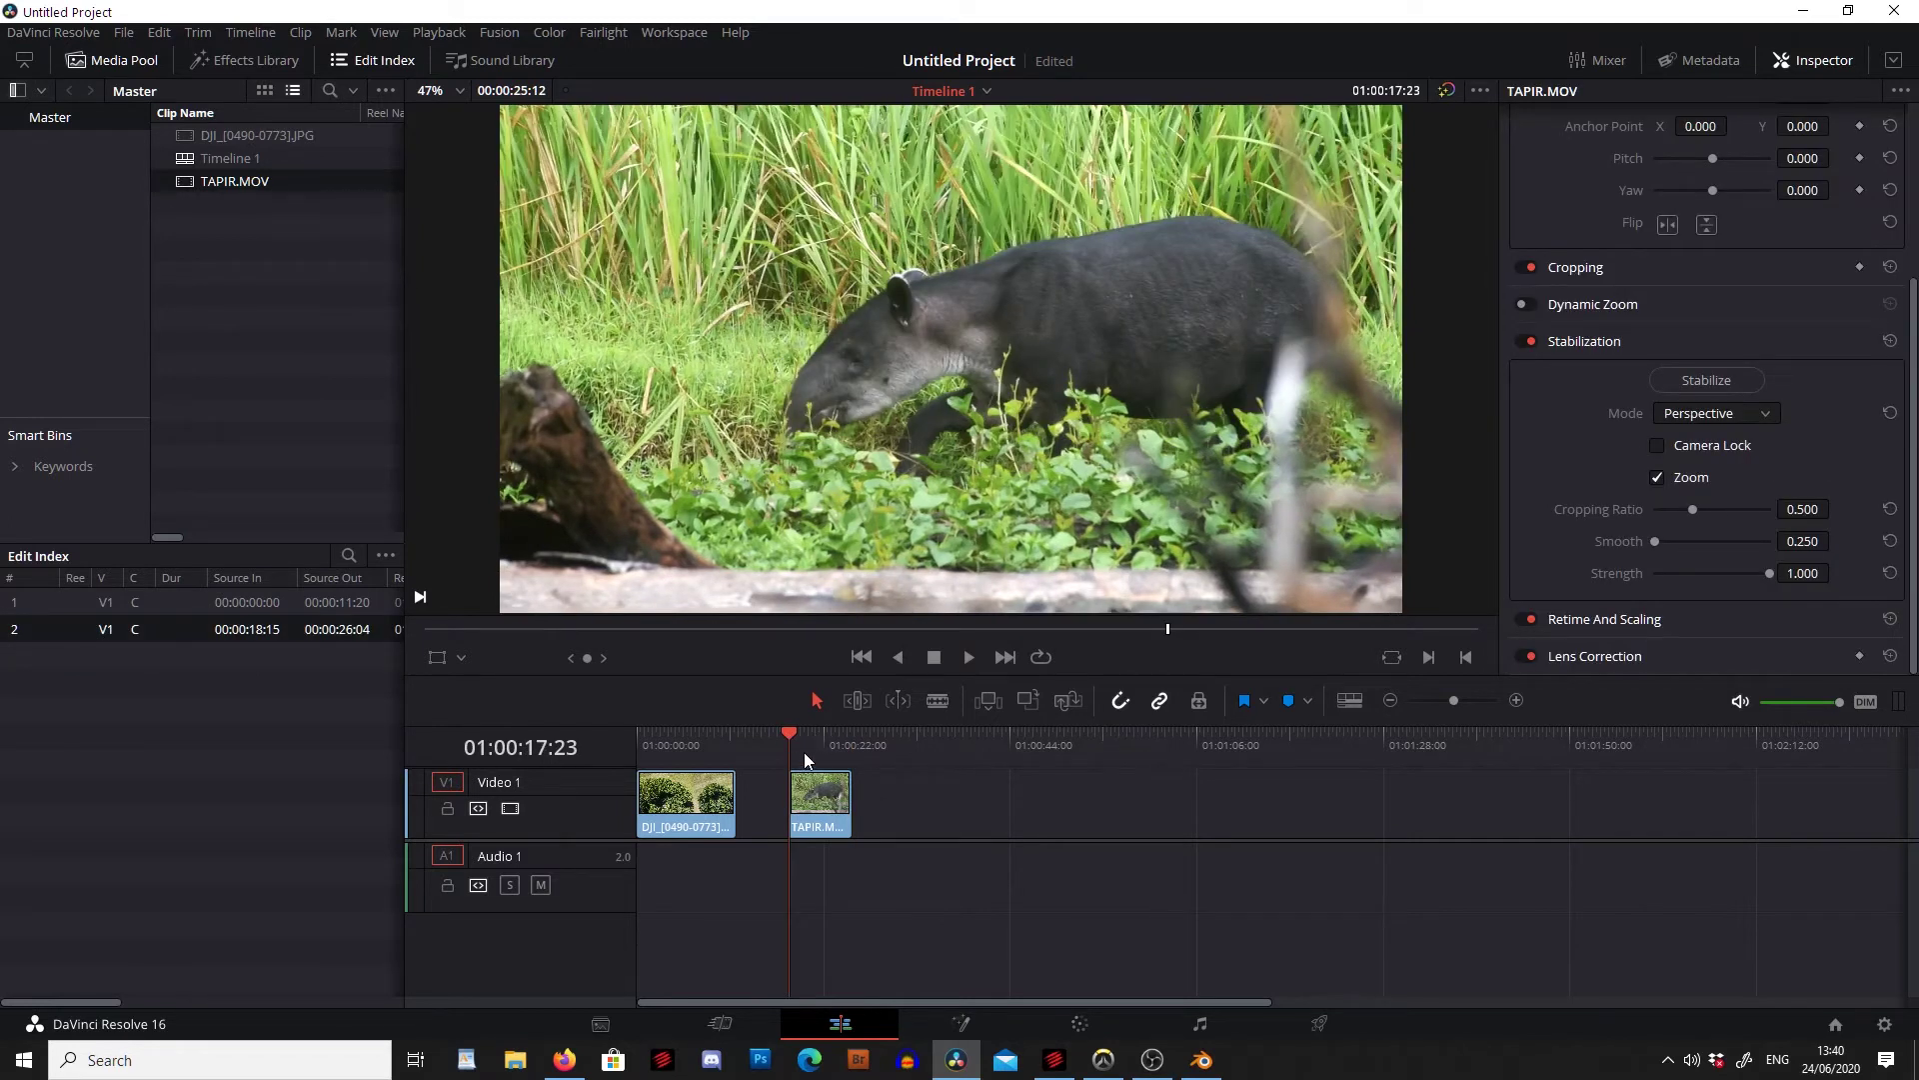
key("space")
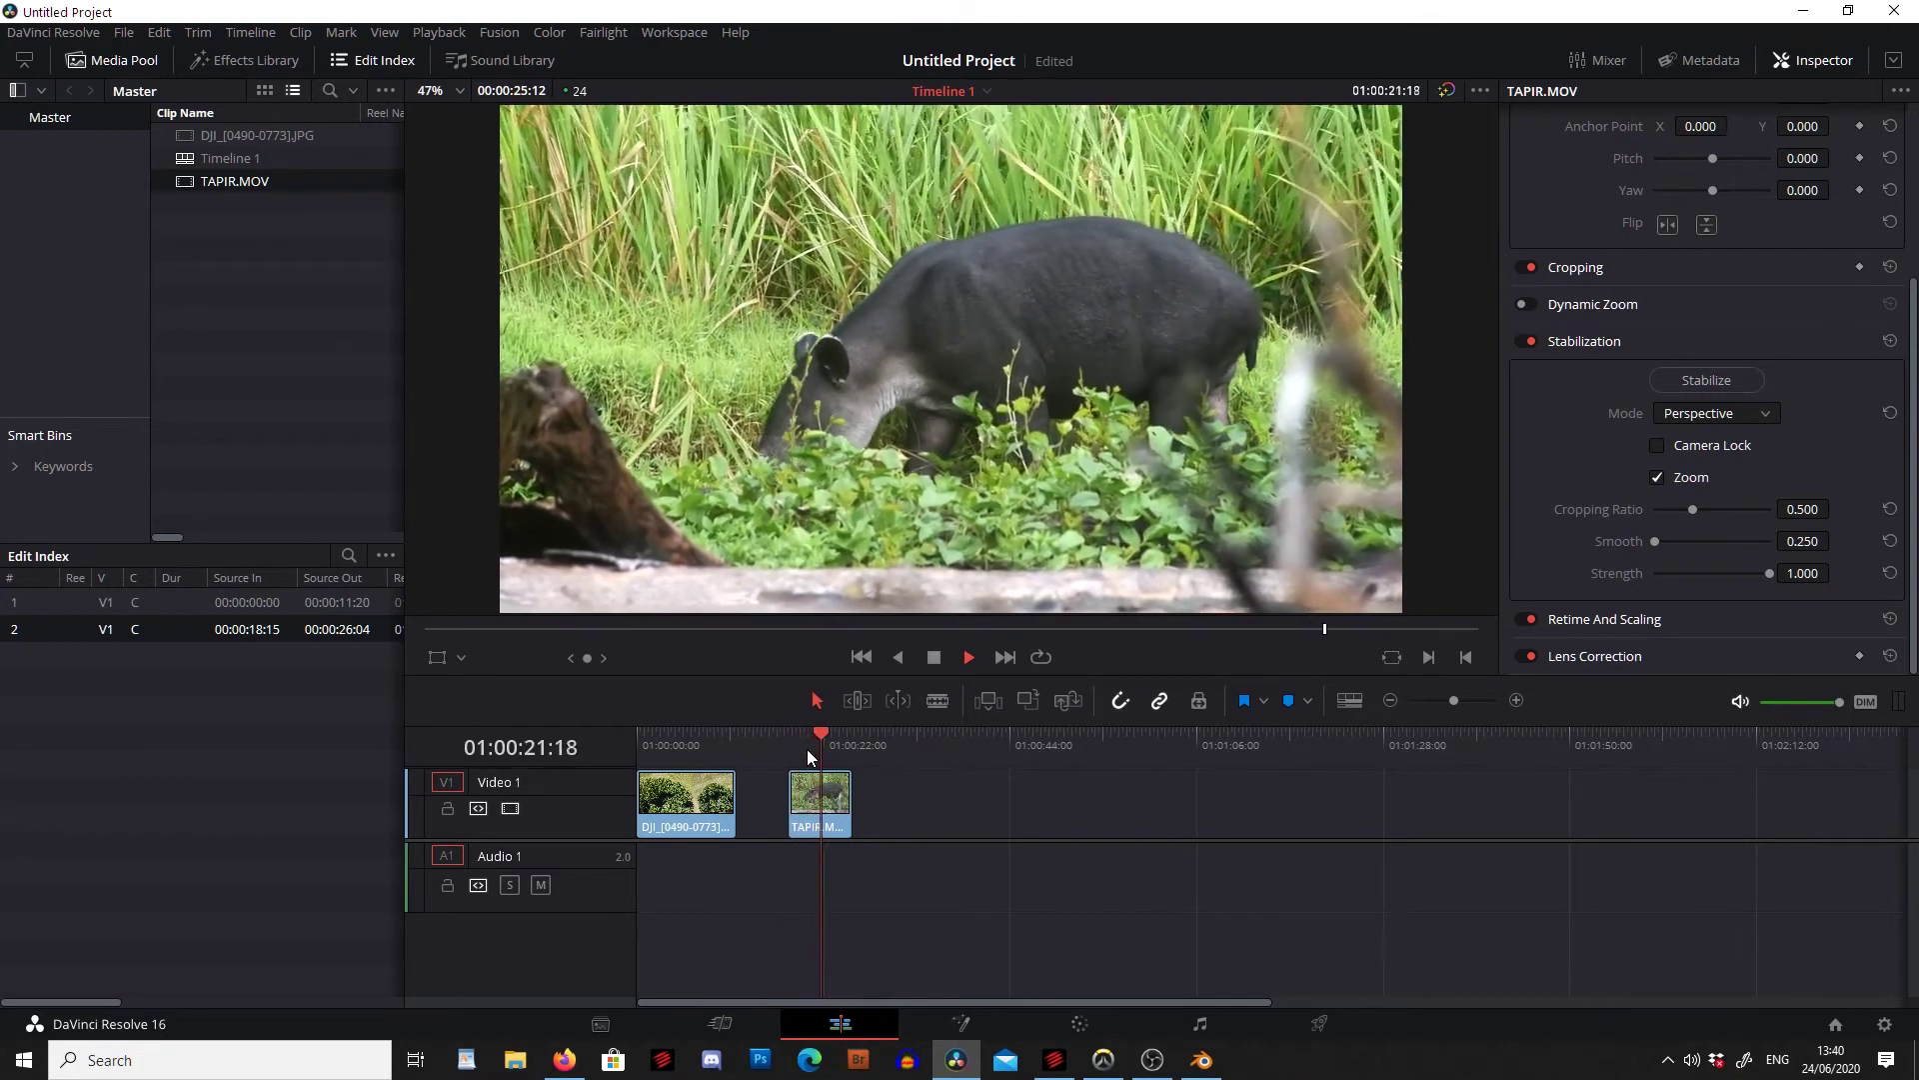
Stabilize the TAPIR.MOV clip in Perspective mode with Cropping Ratio 0.700, Smooth 1.000, and both Camera Lock and Zoom enabled.
left_click_drag(1693, 508, 1723, 509)
key("space")
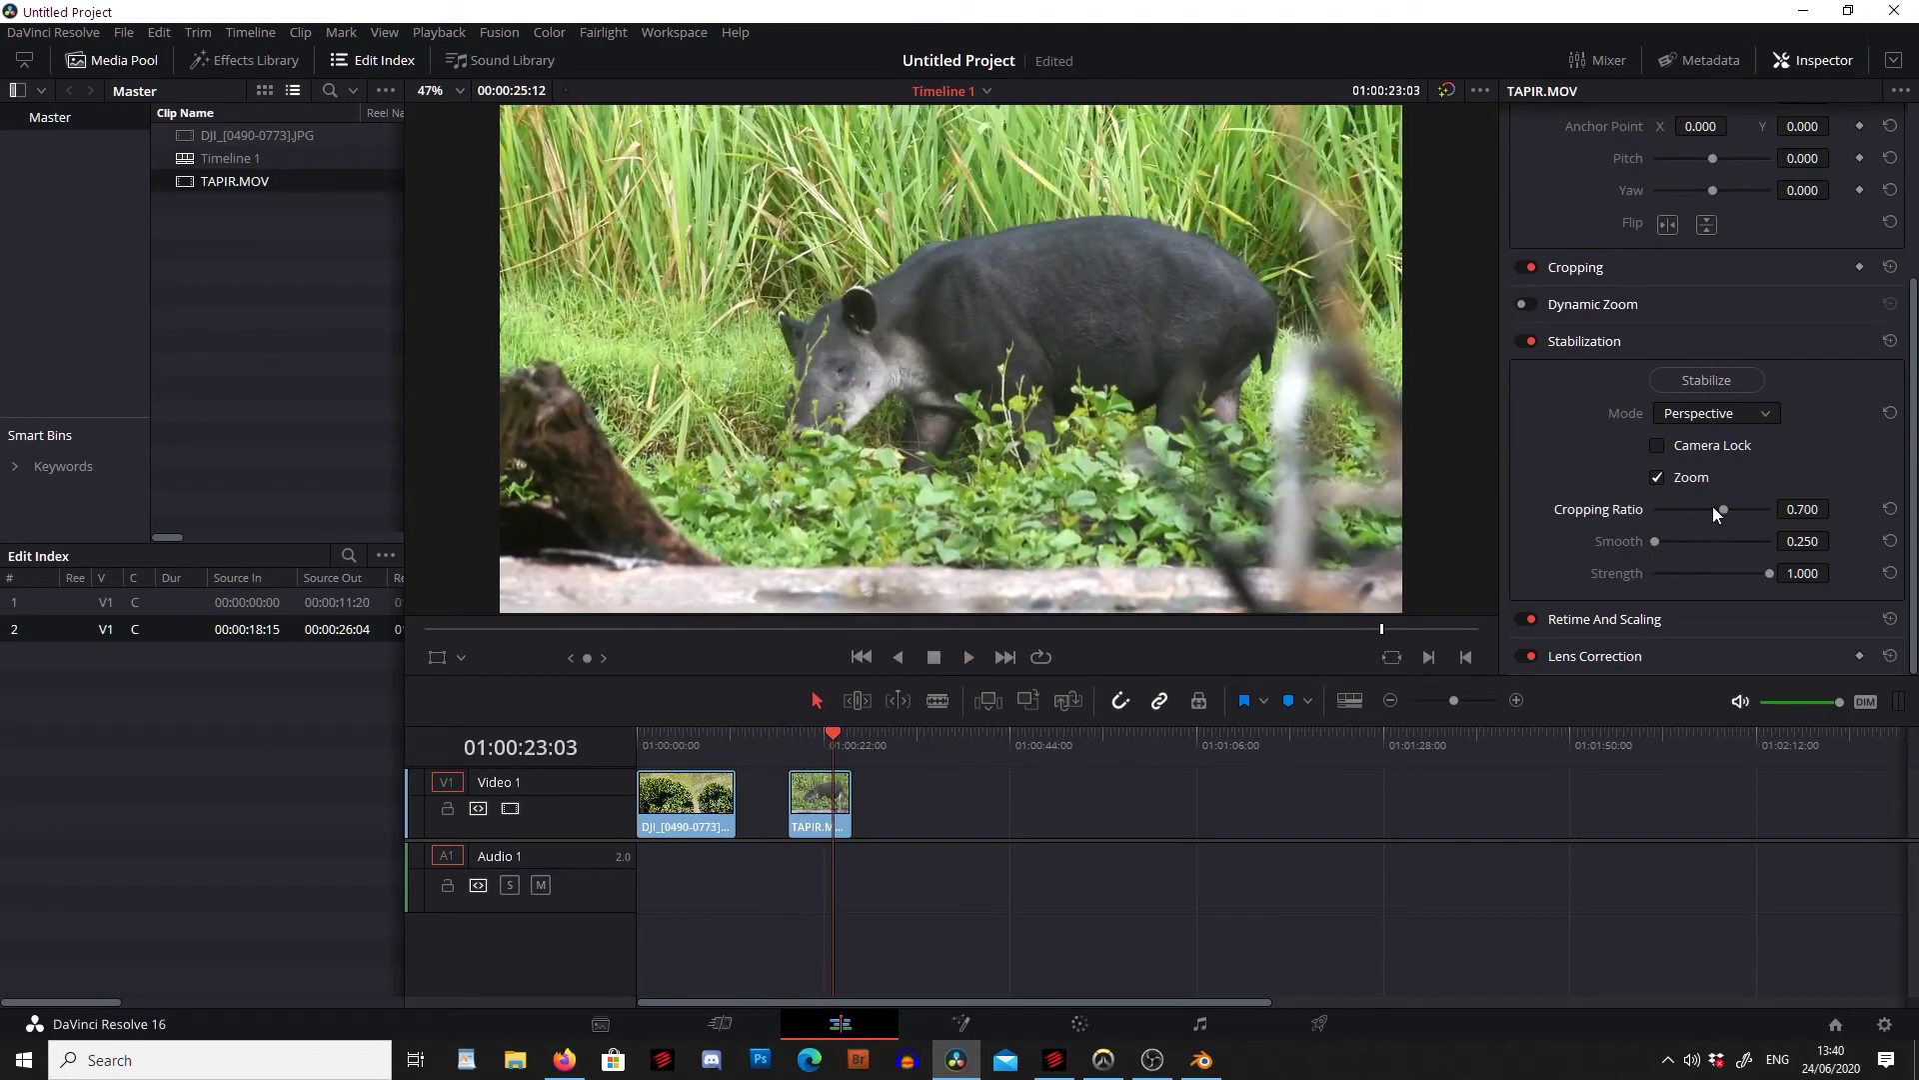
left_click_drag(1661, 544, 1774, 541)
left_click(1658, 446)
left_click(1722, 376)
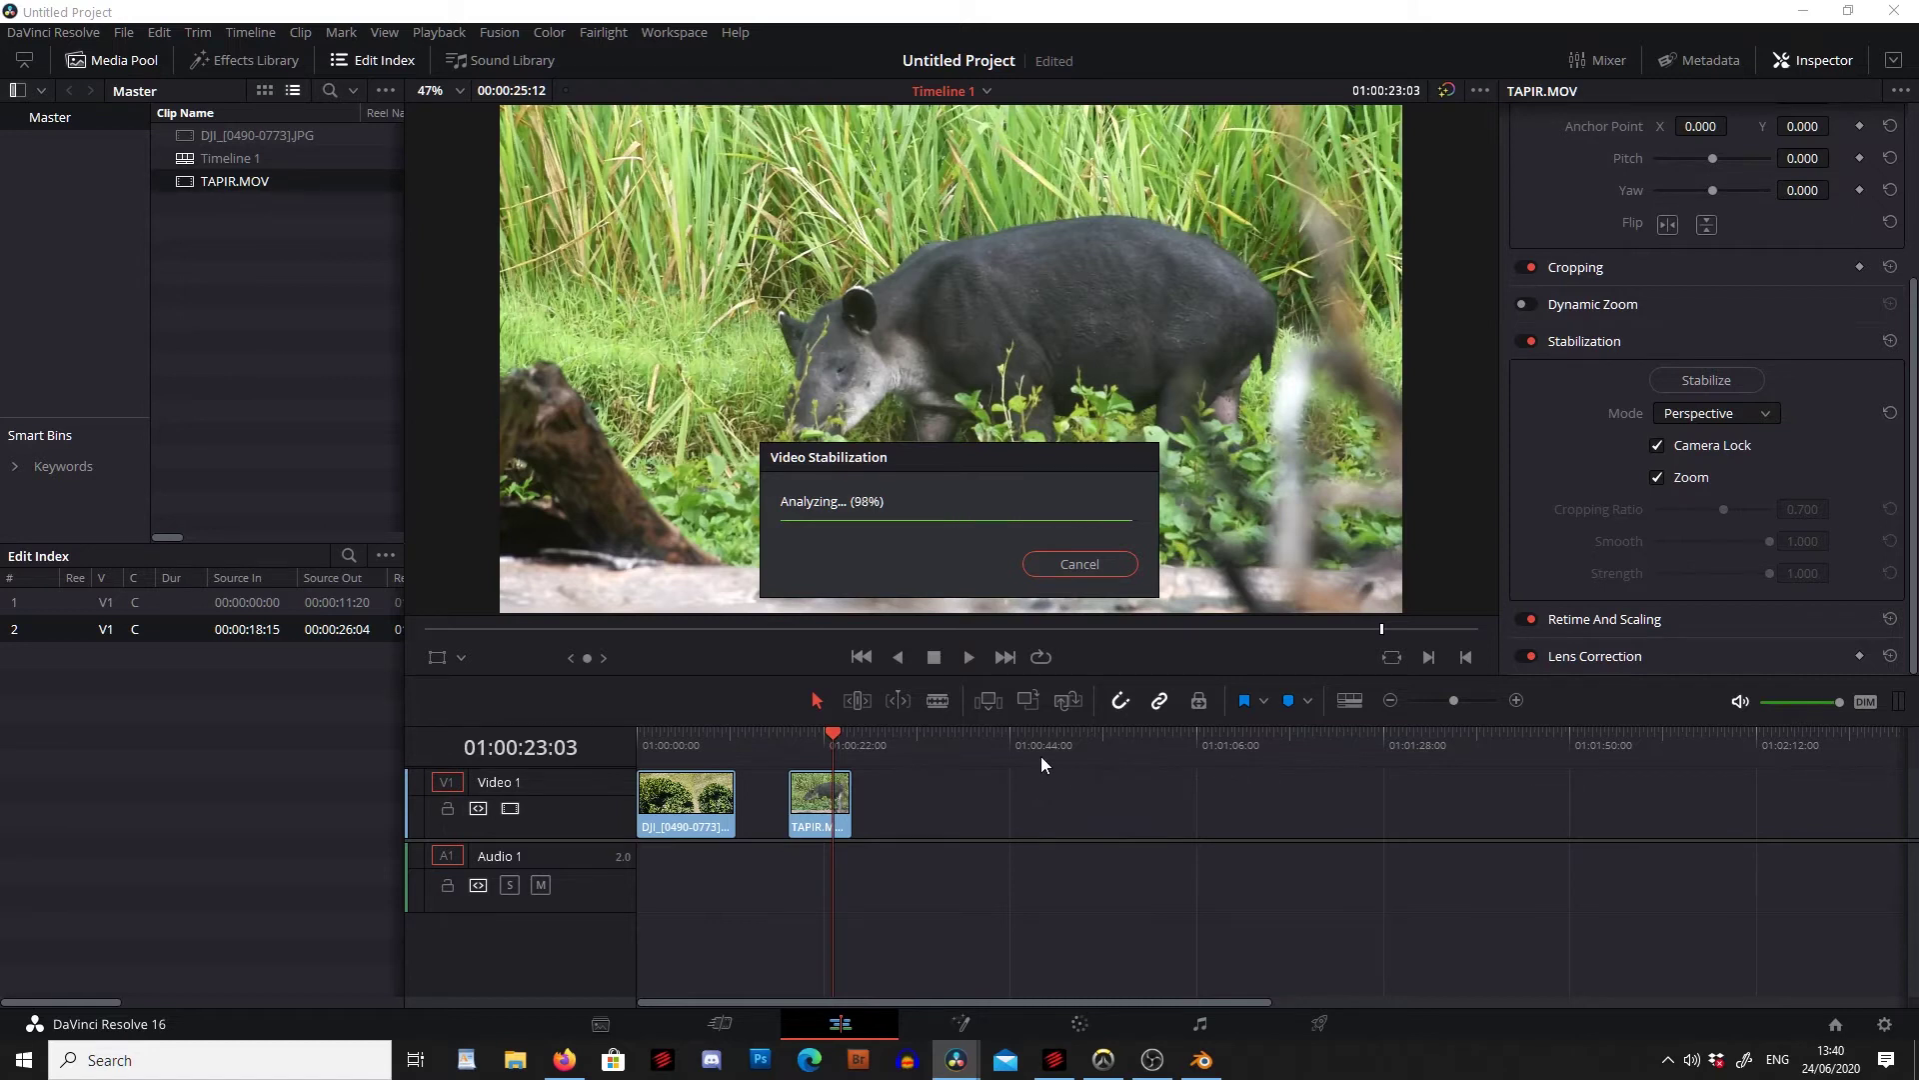
Compare playback of the TAPIR.MOV clip stabilized with and without Camera Lock, restabilizing after each change and ending with Camera Lock on.
left_click(794, 733)
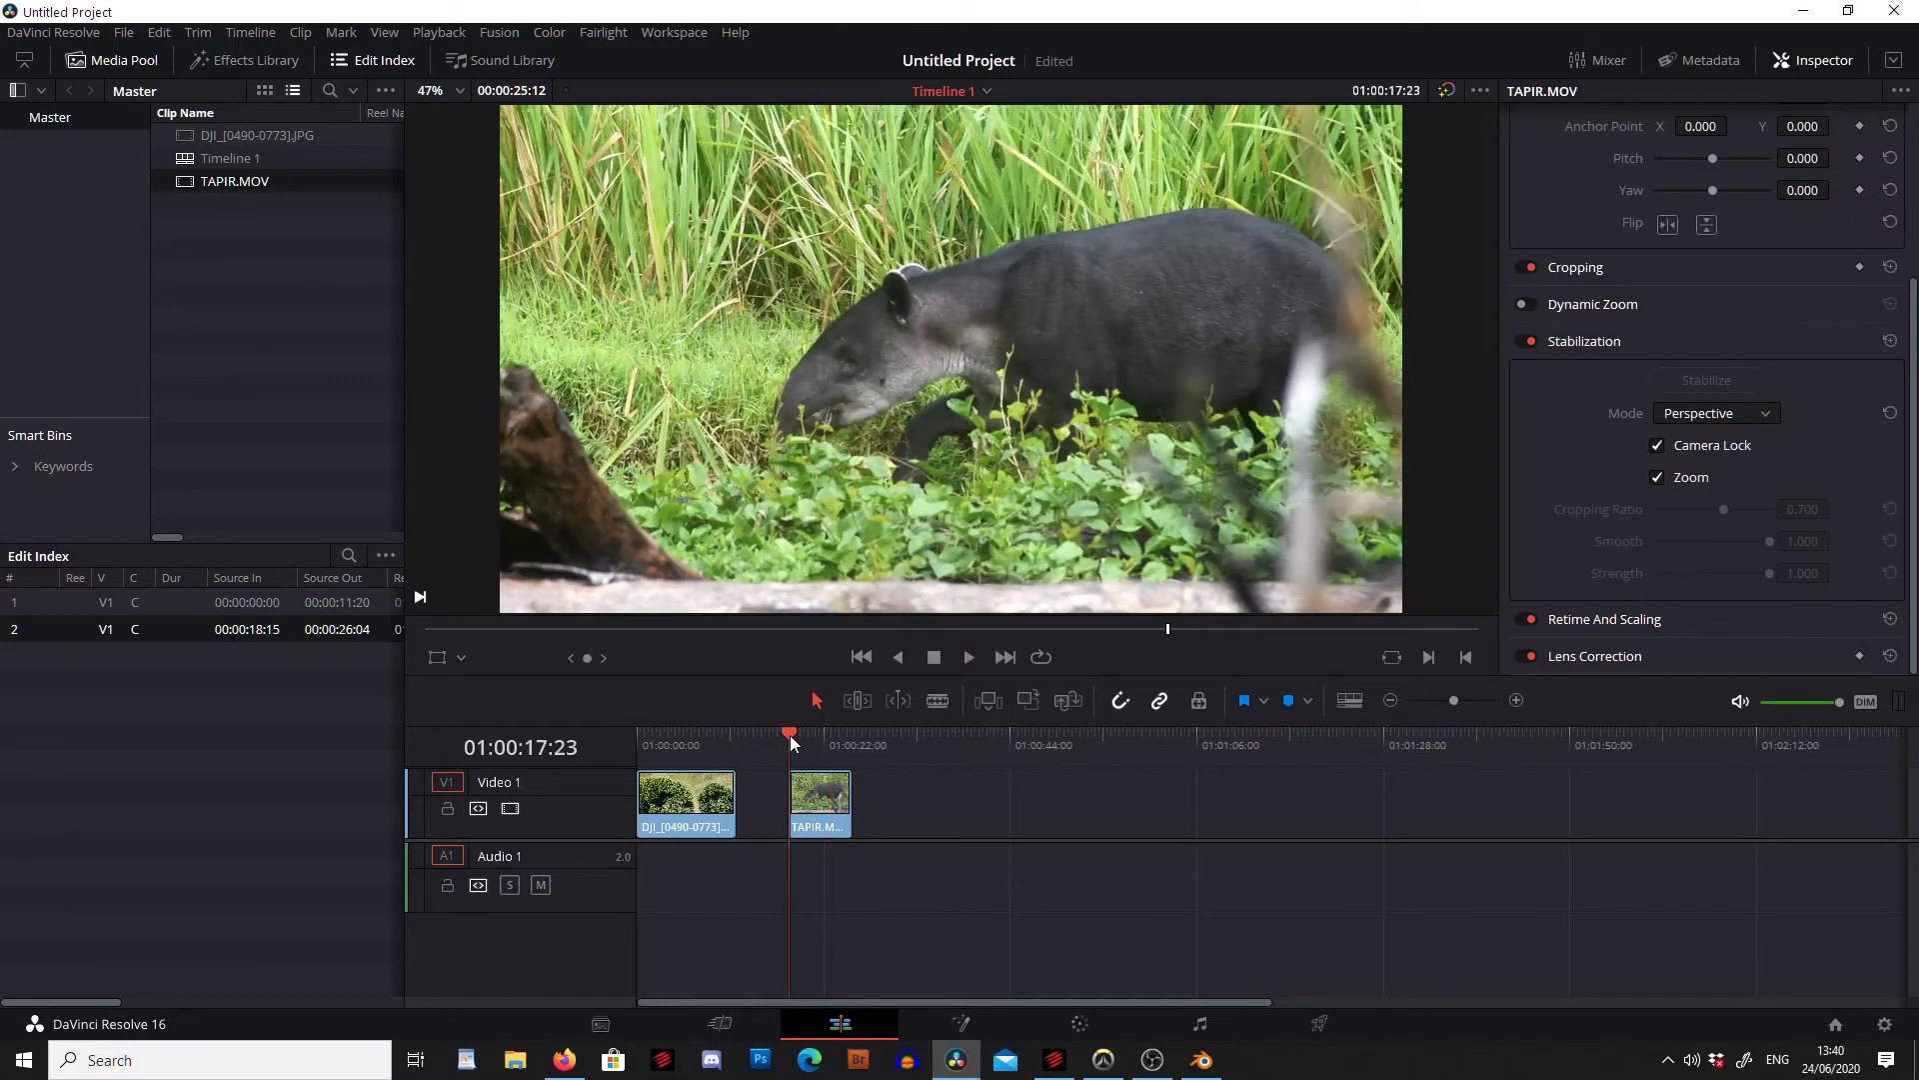
key("space")
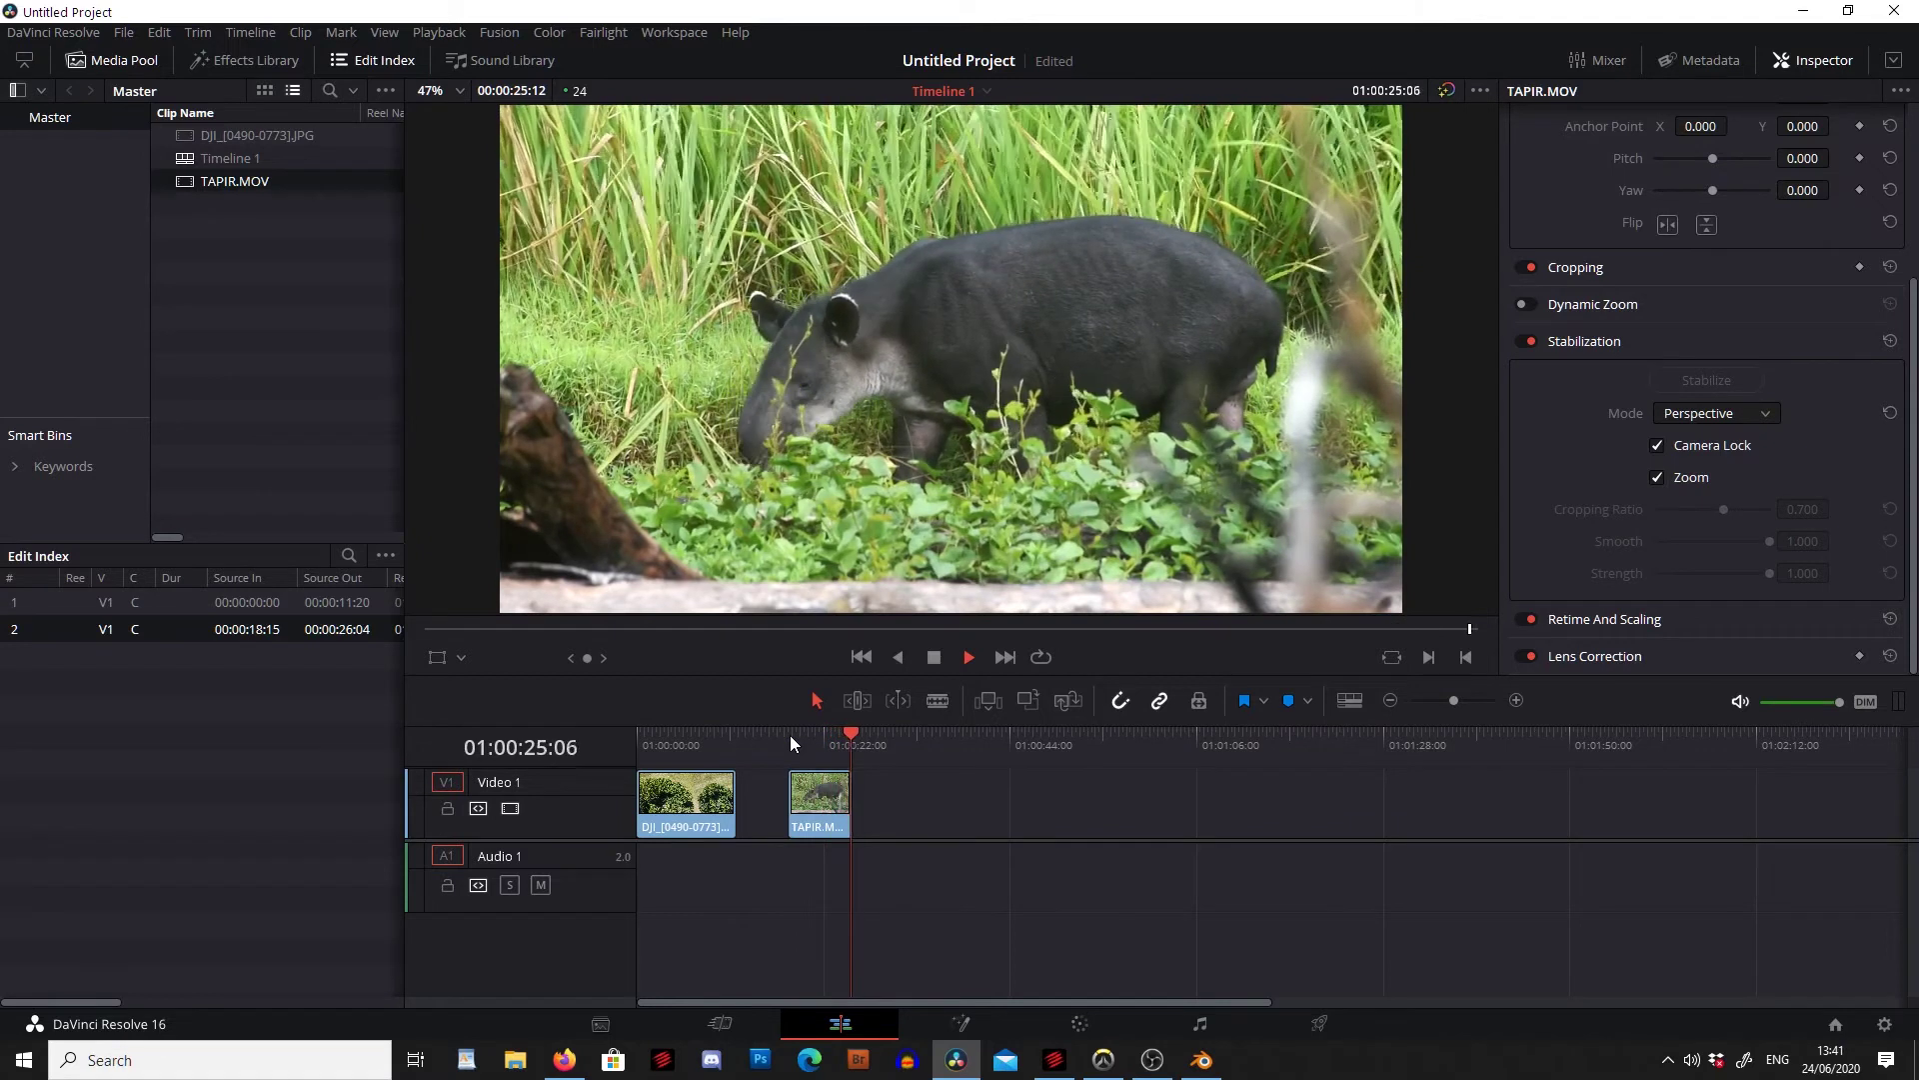
key("j")
key("j")
key("j")
key("l")
key("l")
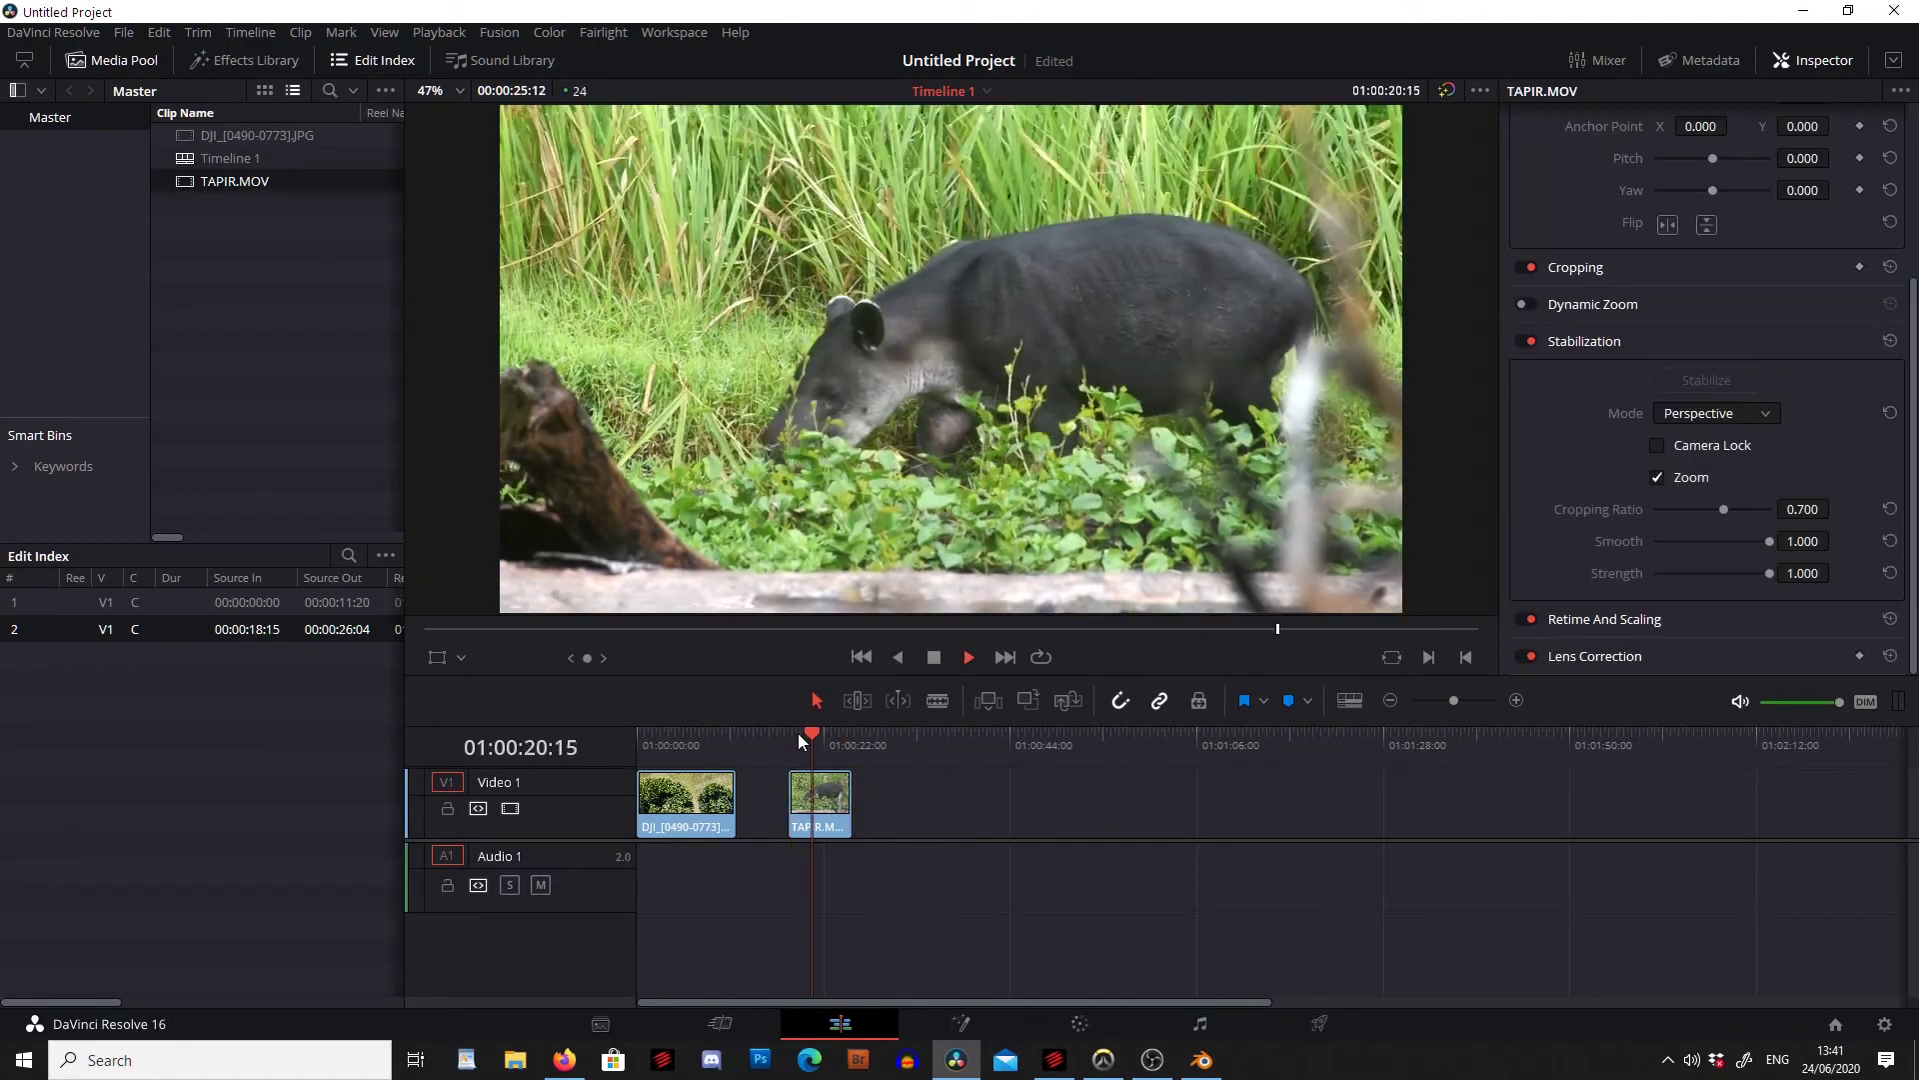
key("k")
key("l")
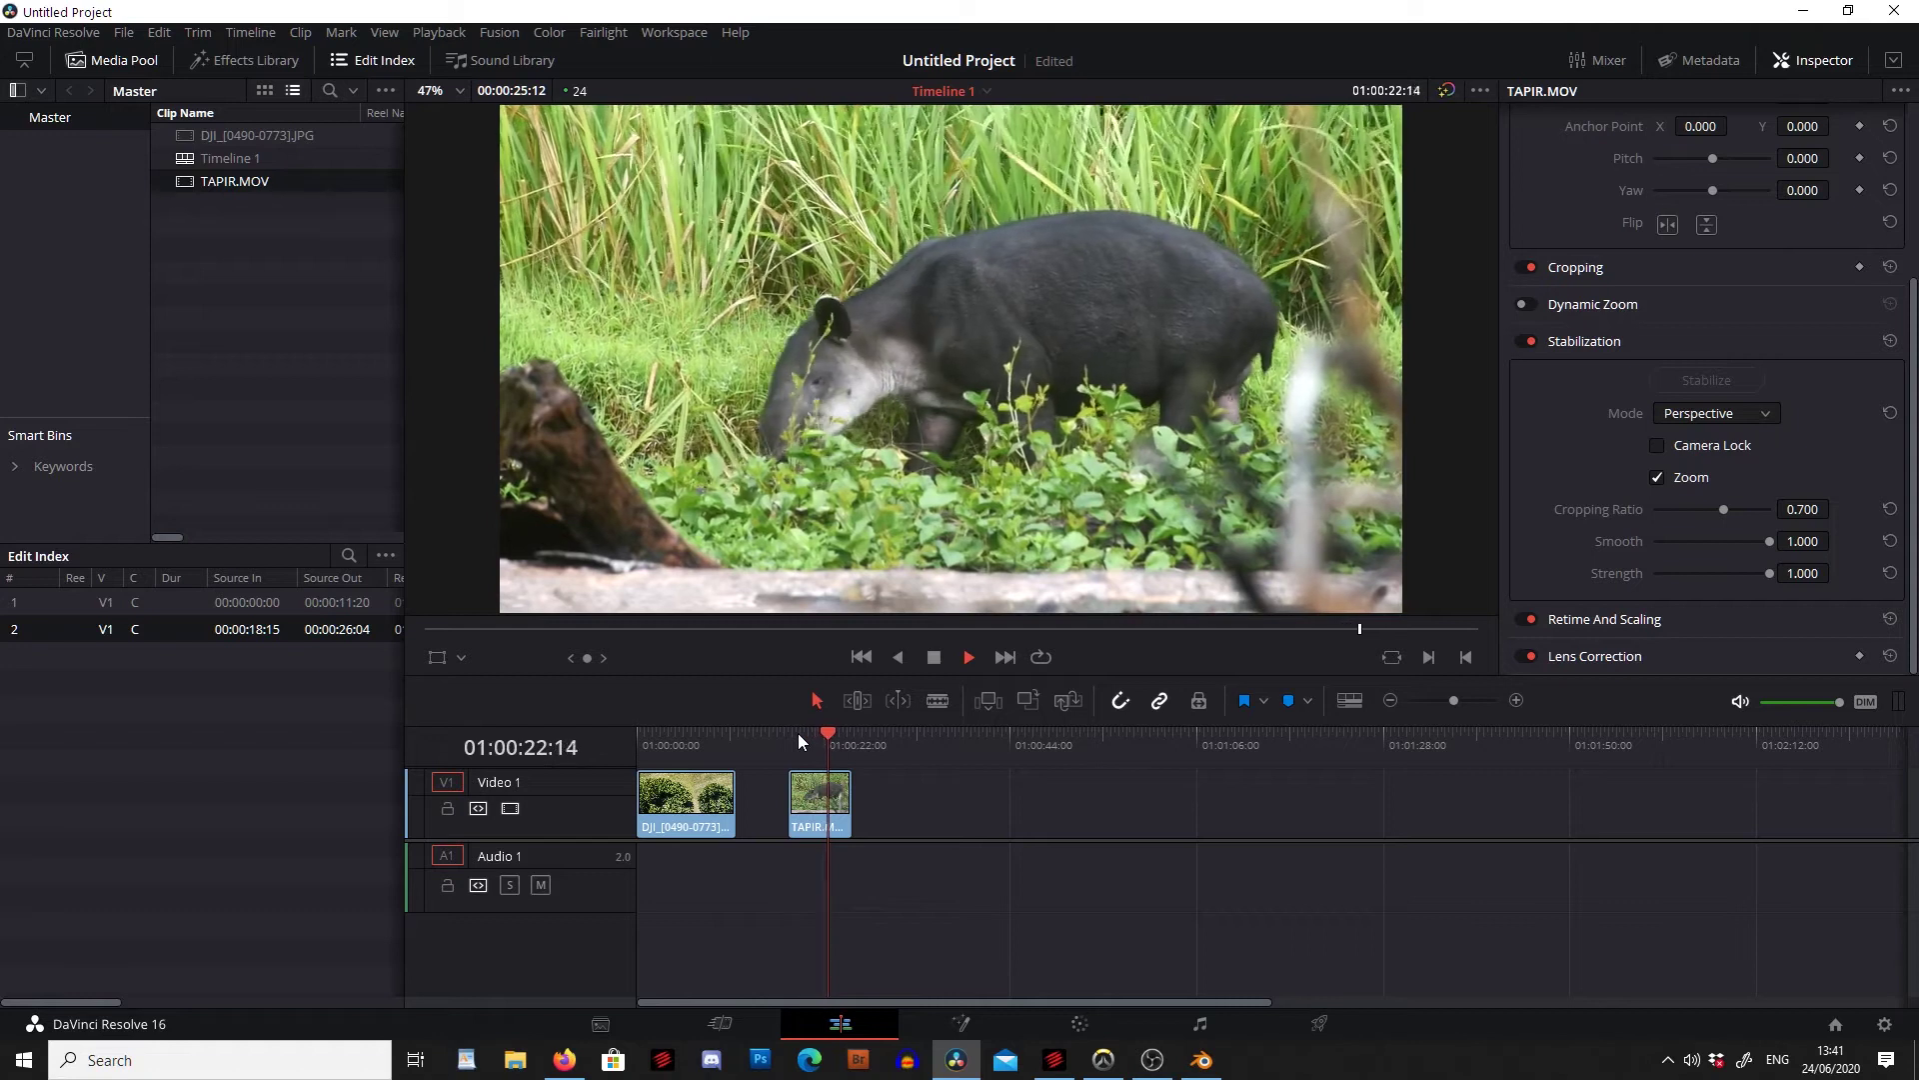
left_click(1657, 444)
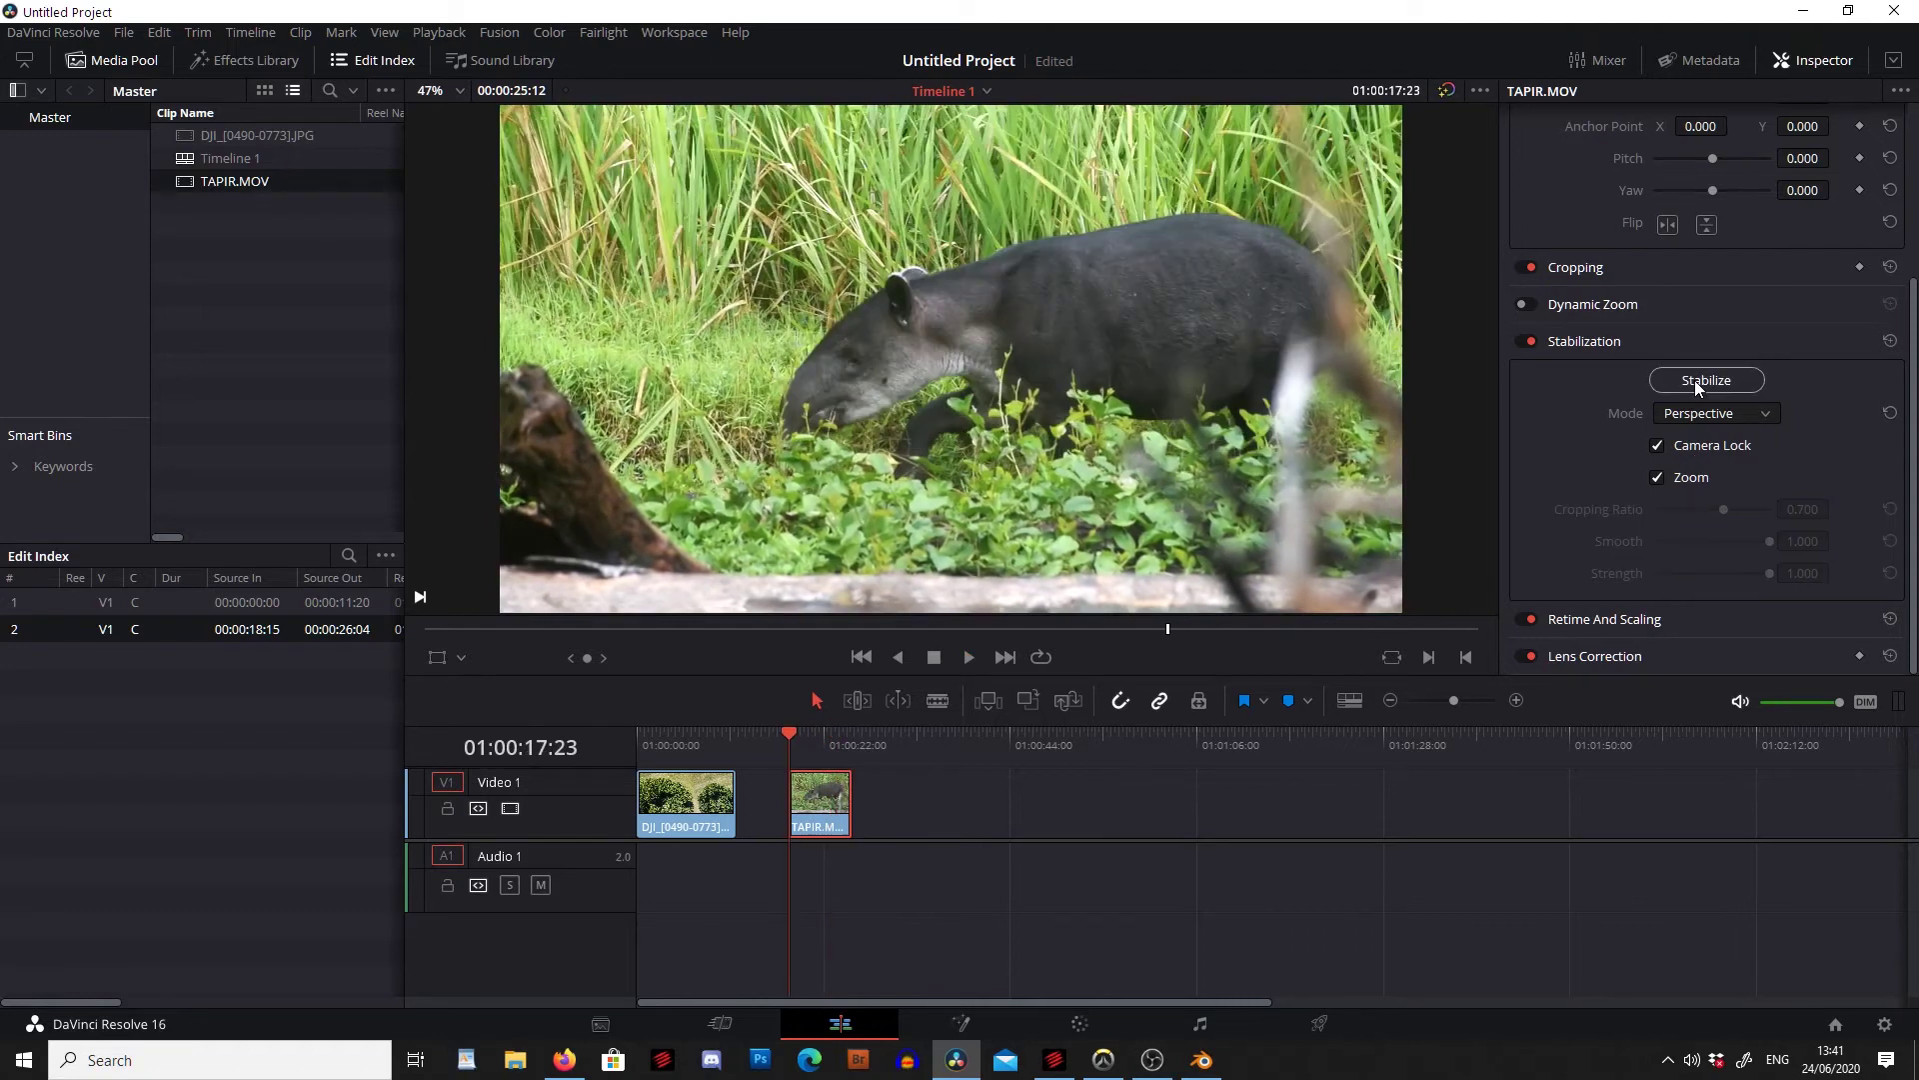
left_click(1695, 380)
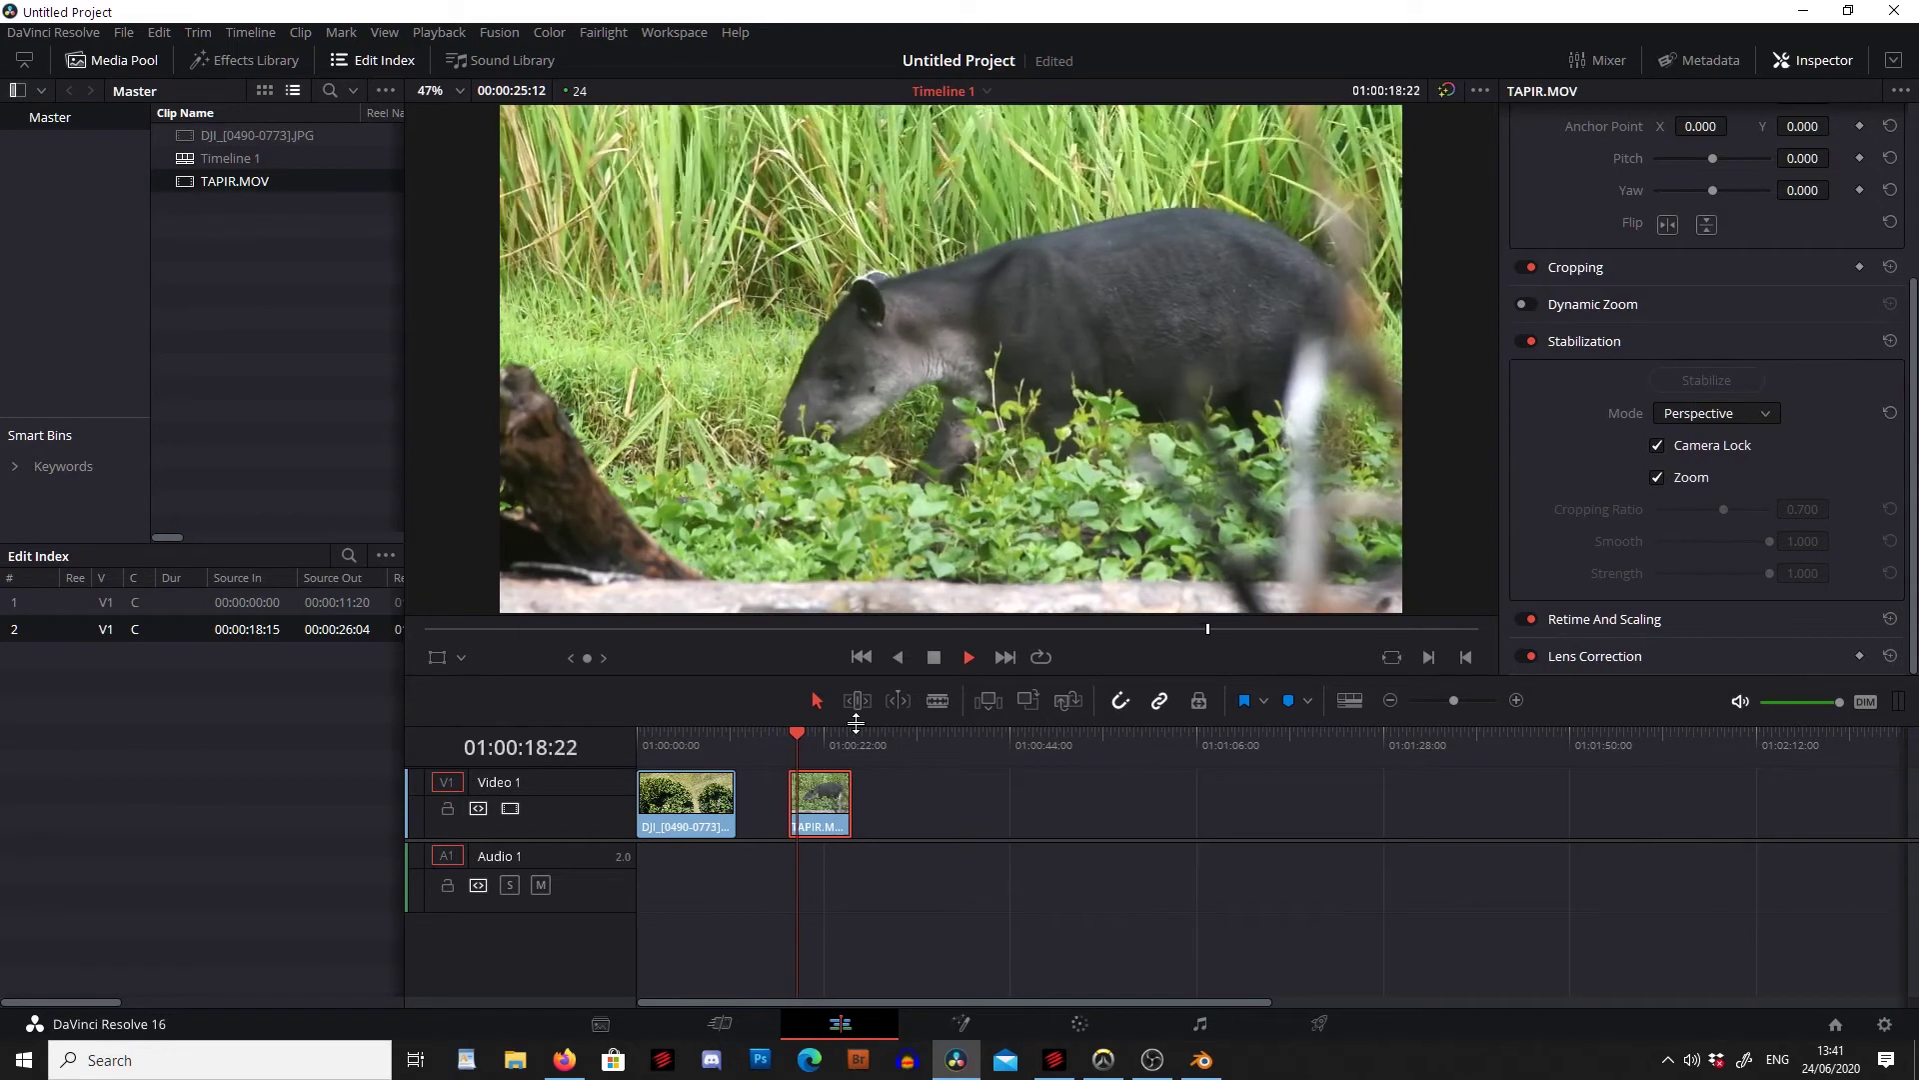
Turn Camera Lock off, set Strength to -1.000, stabilize the TAPIR.MOV clip again and play it.
left_click(1657, 445)
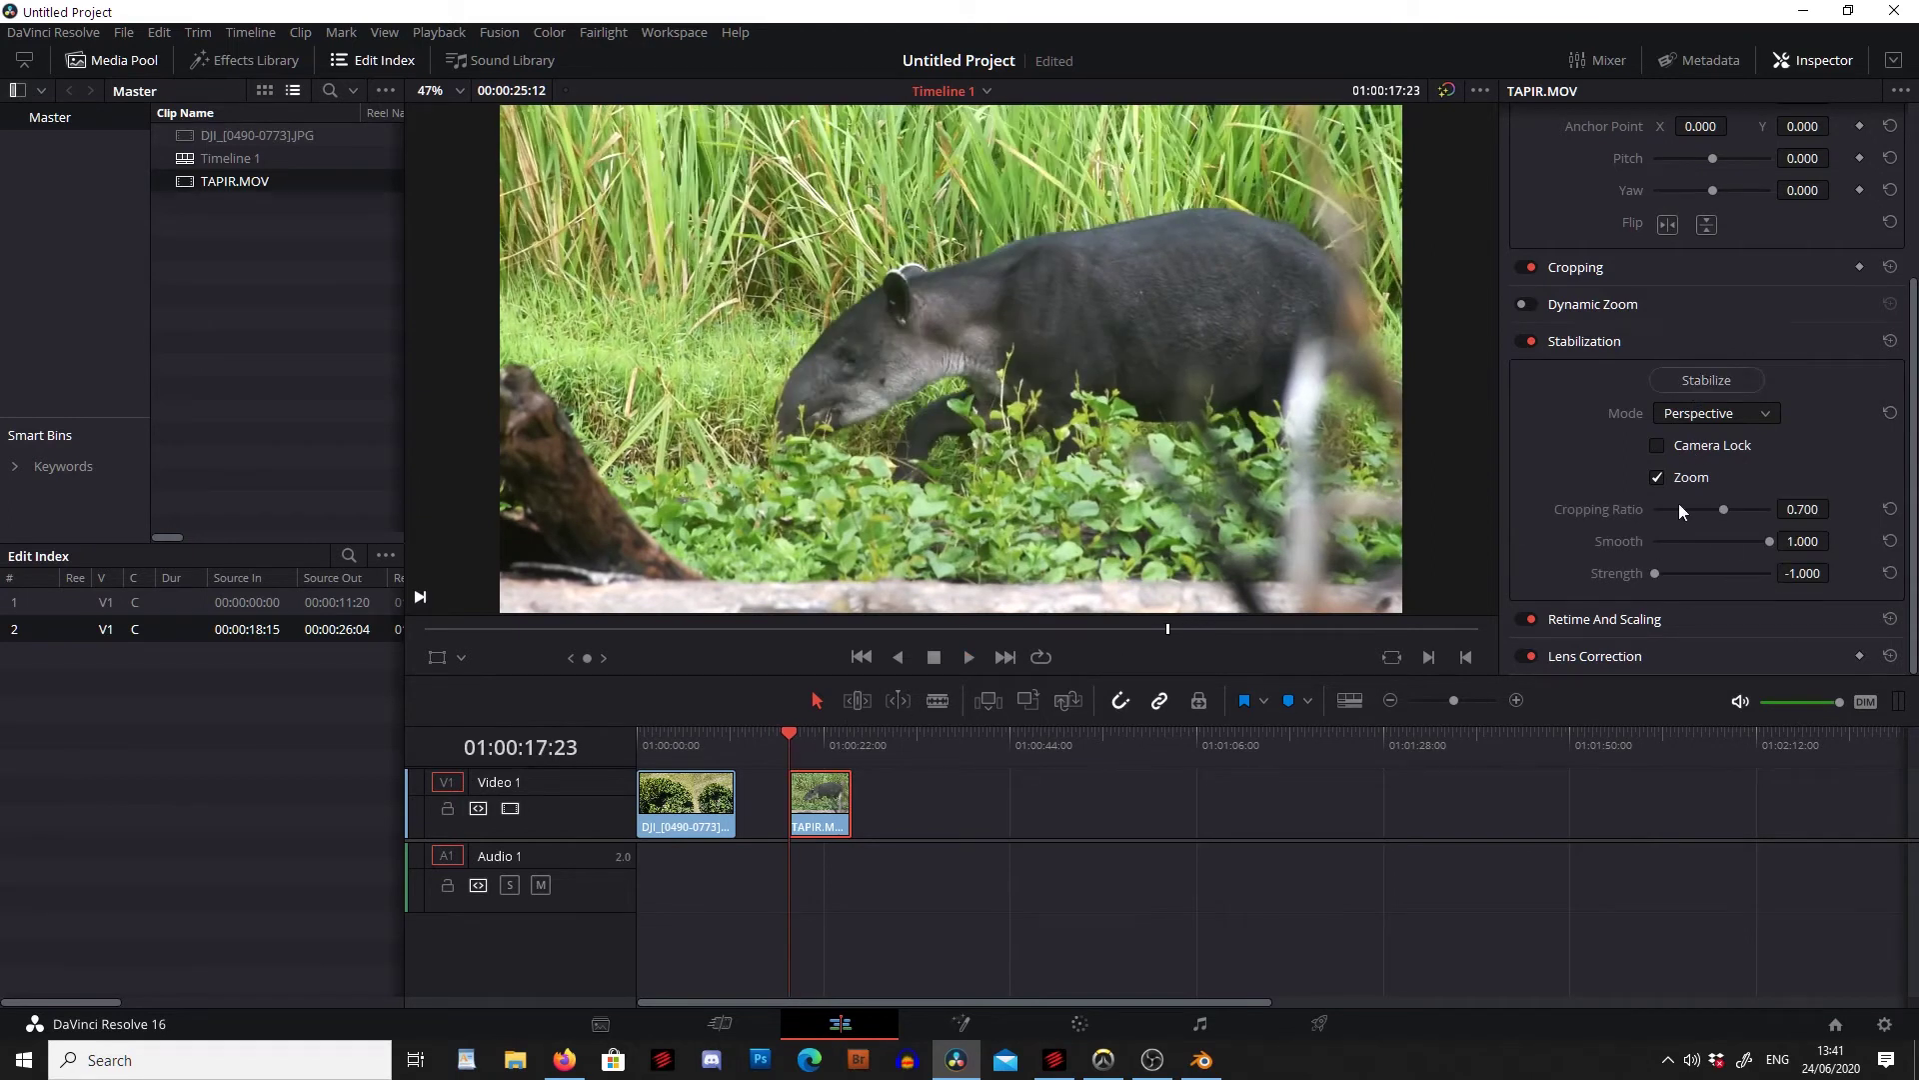
left_click(1739, 378)
key("space")
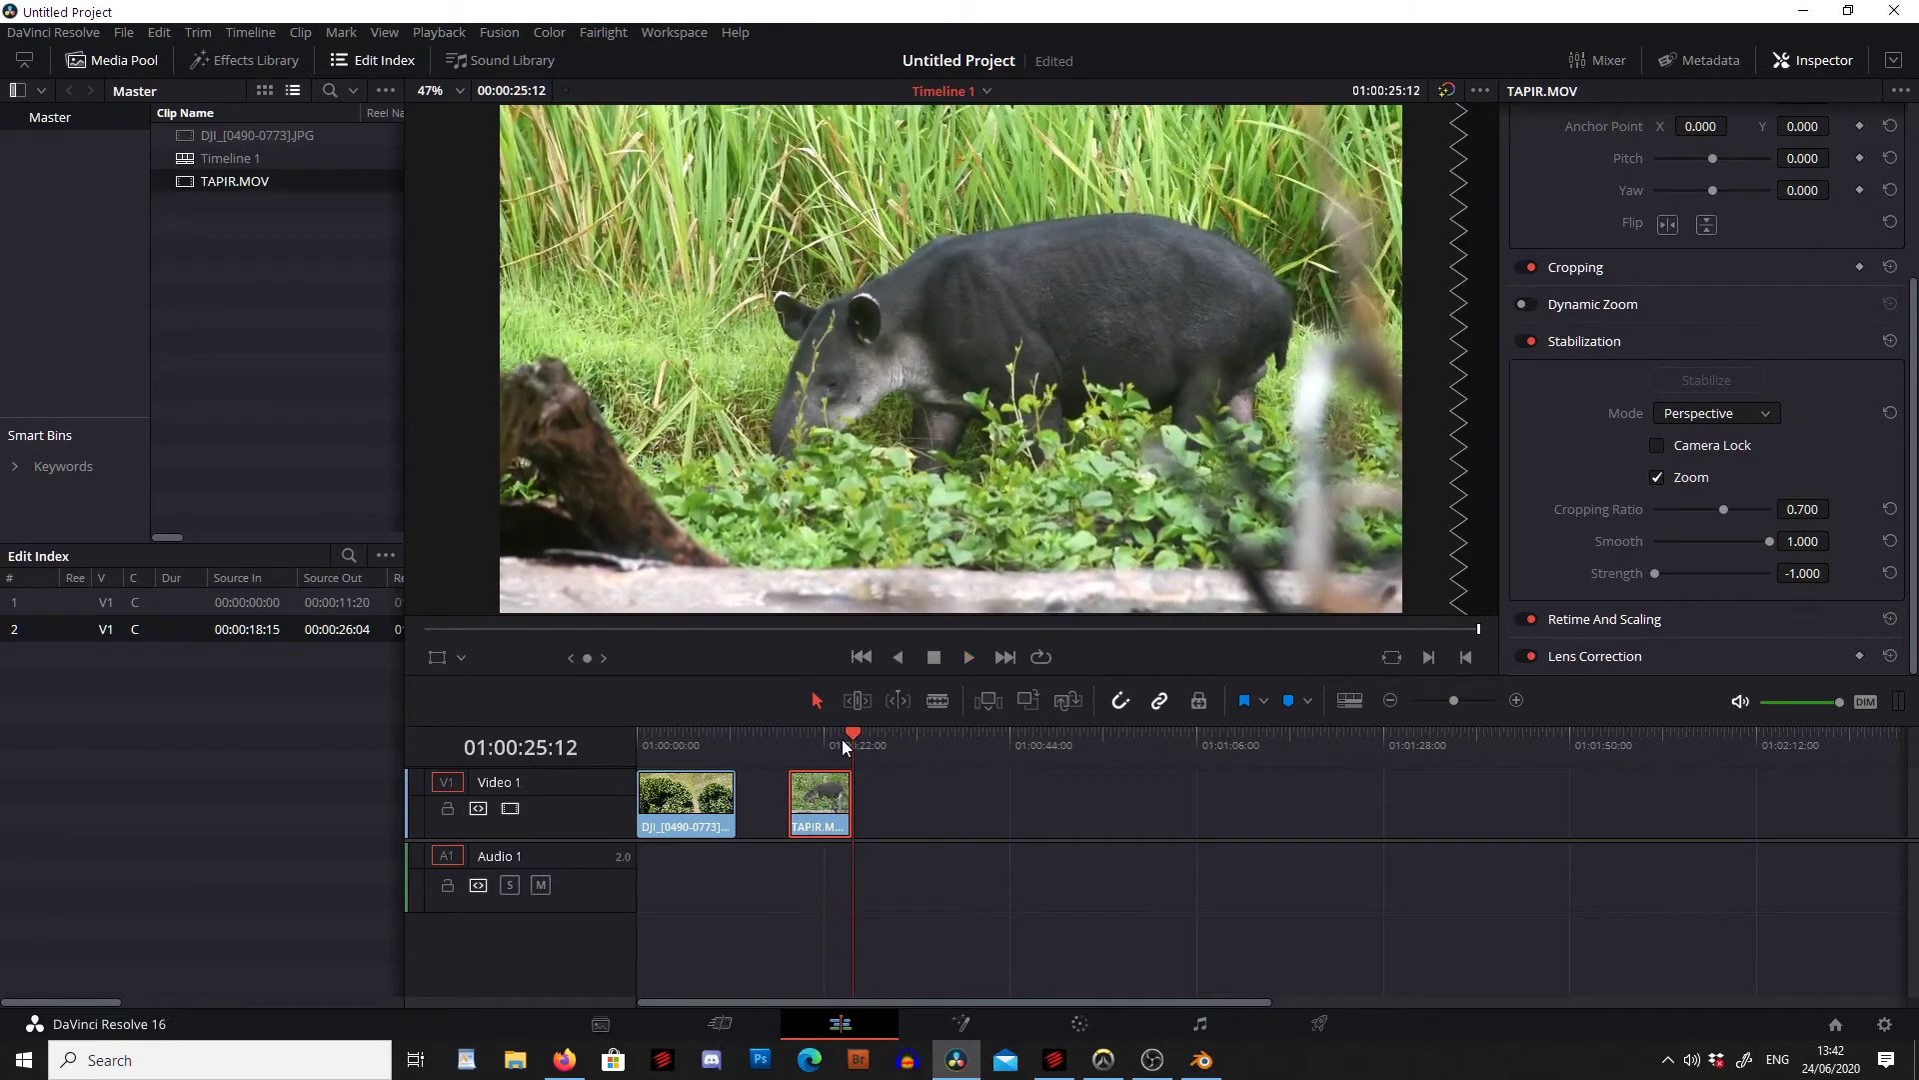
Set Strength to 1.000 and Cropping Ratio to 0.876, turn Zoom off, restabilize the TAPIR.MOV clip and play it.
left_click_drag(1657, 573, 1773, 570)
left_click_drag(1726, 508, 1748, 512)
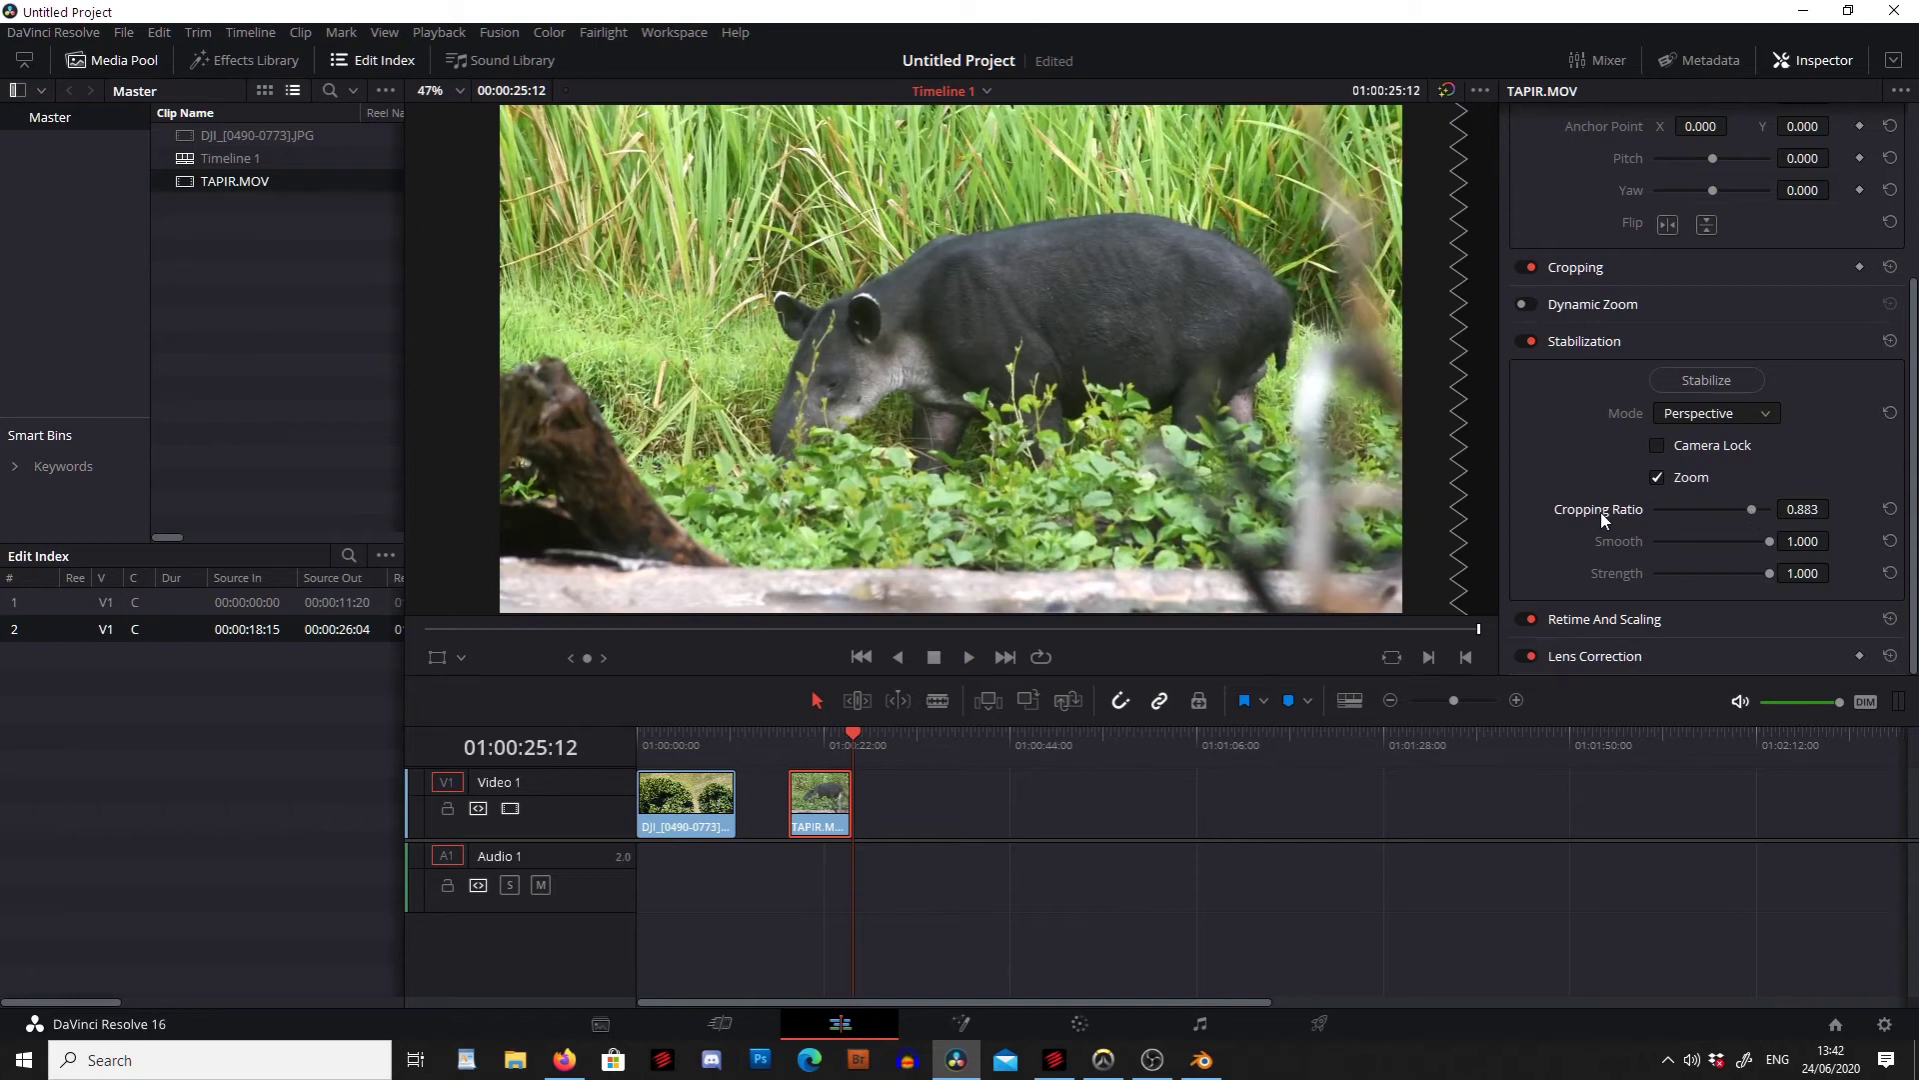
left_click(1656, 477)
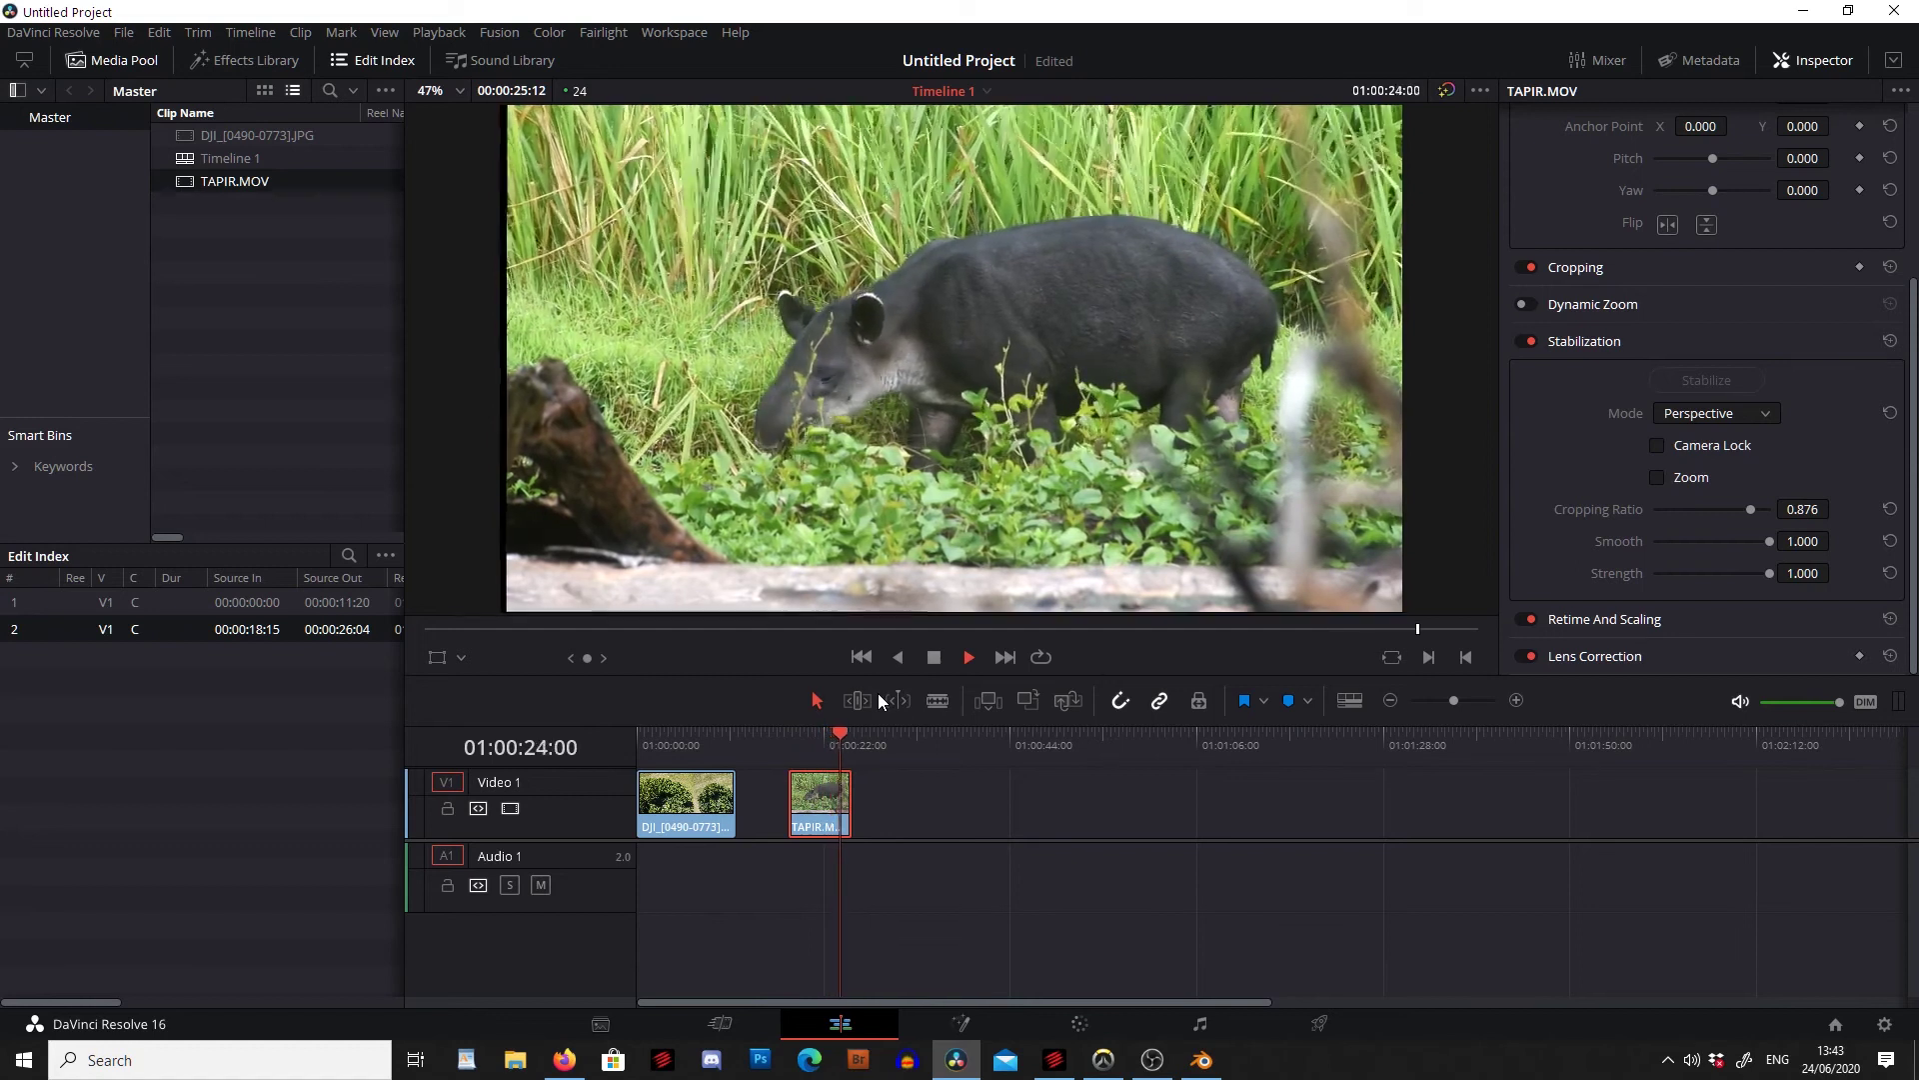
left_click(791, 743)
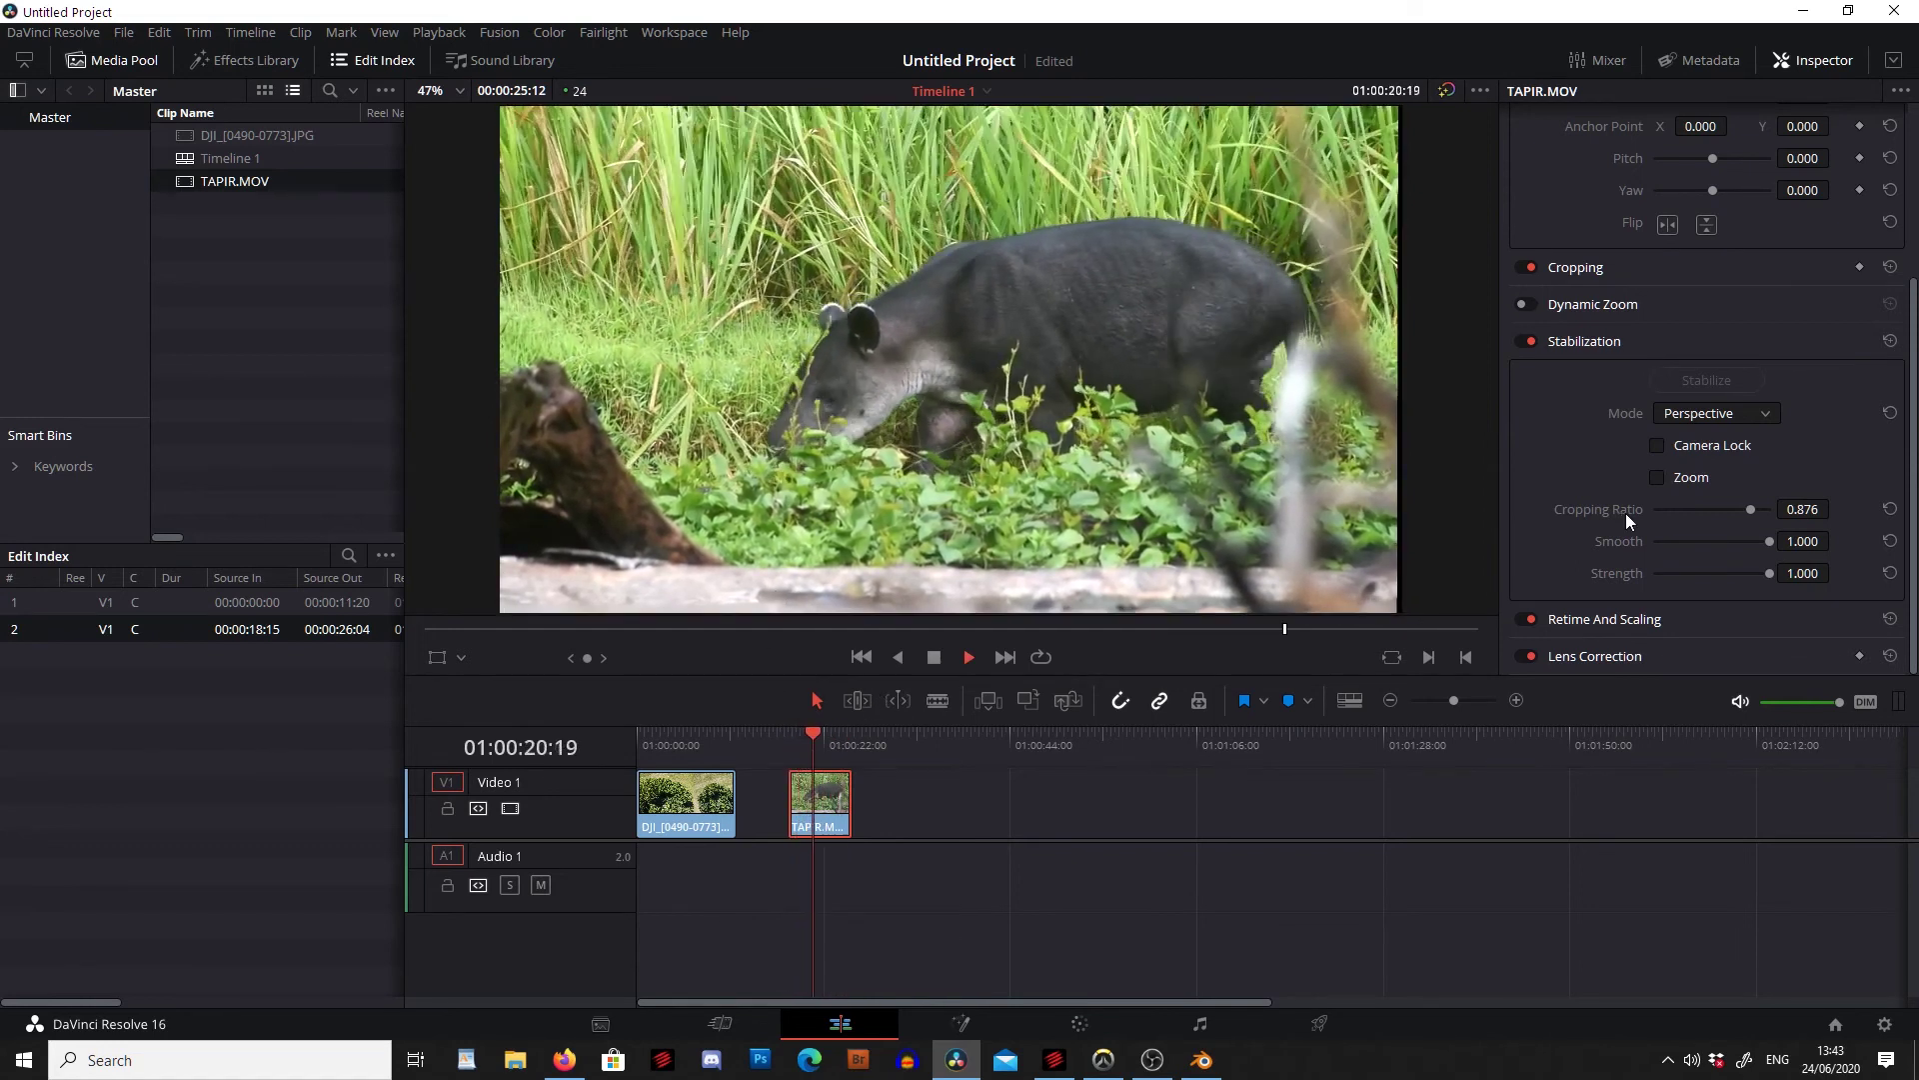
Set the Cropping Ratio to 1.000, restabilize the TAPIR.MOV clip and play it from its start.
left_click(1755, 510)
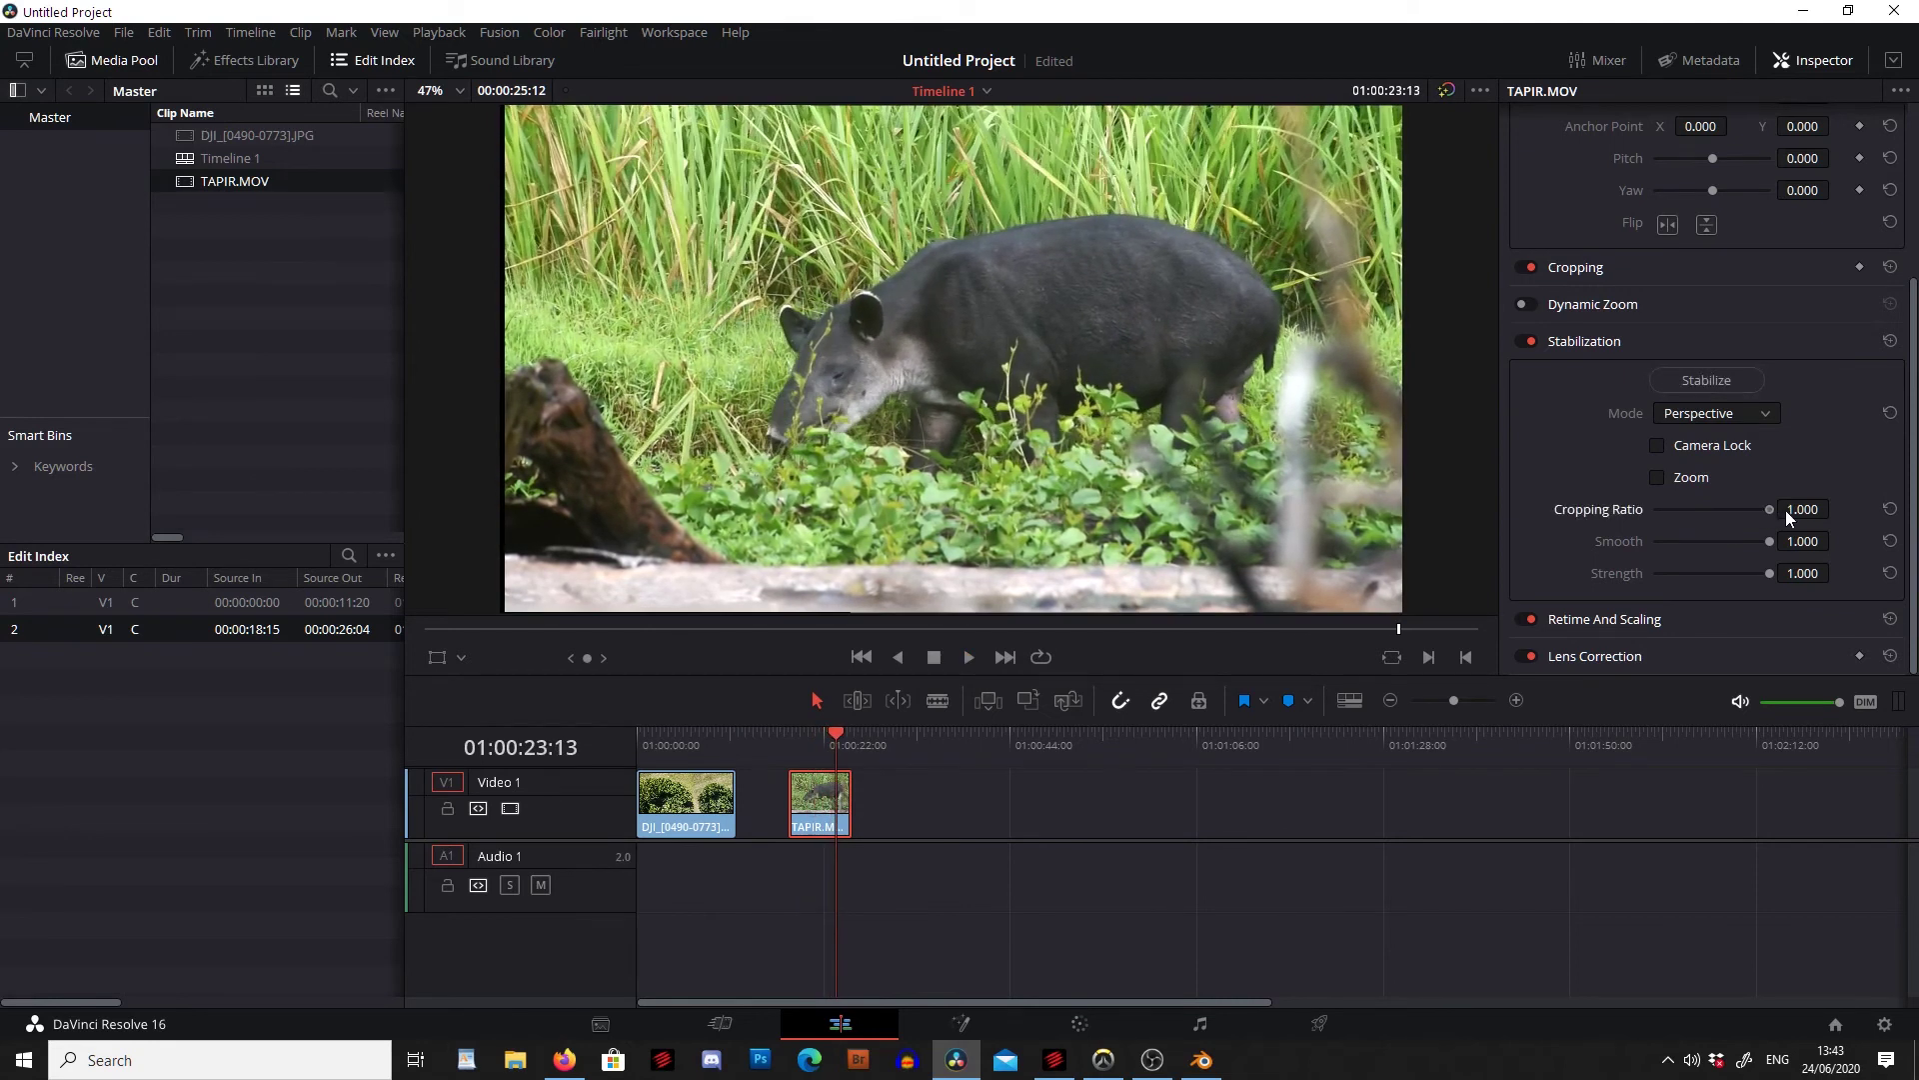
left_click(1717, 382)
left_click(796, 735)
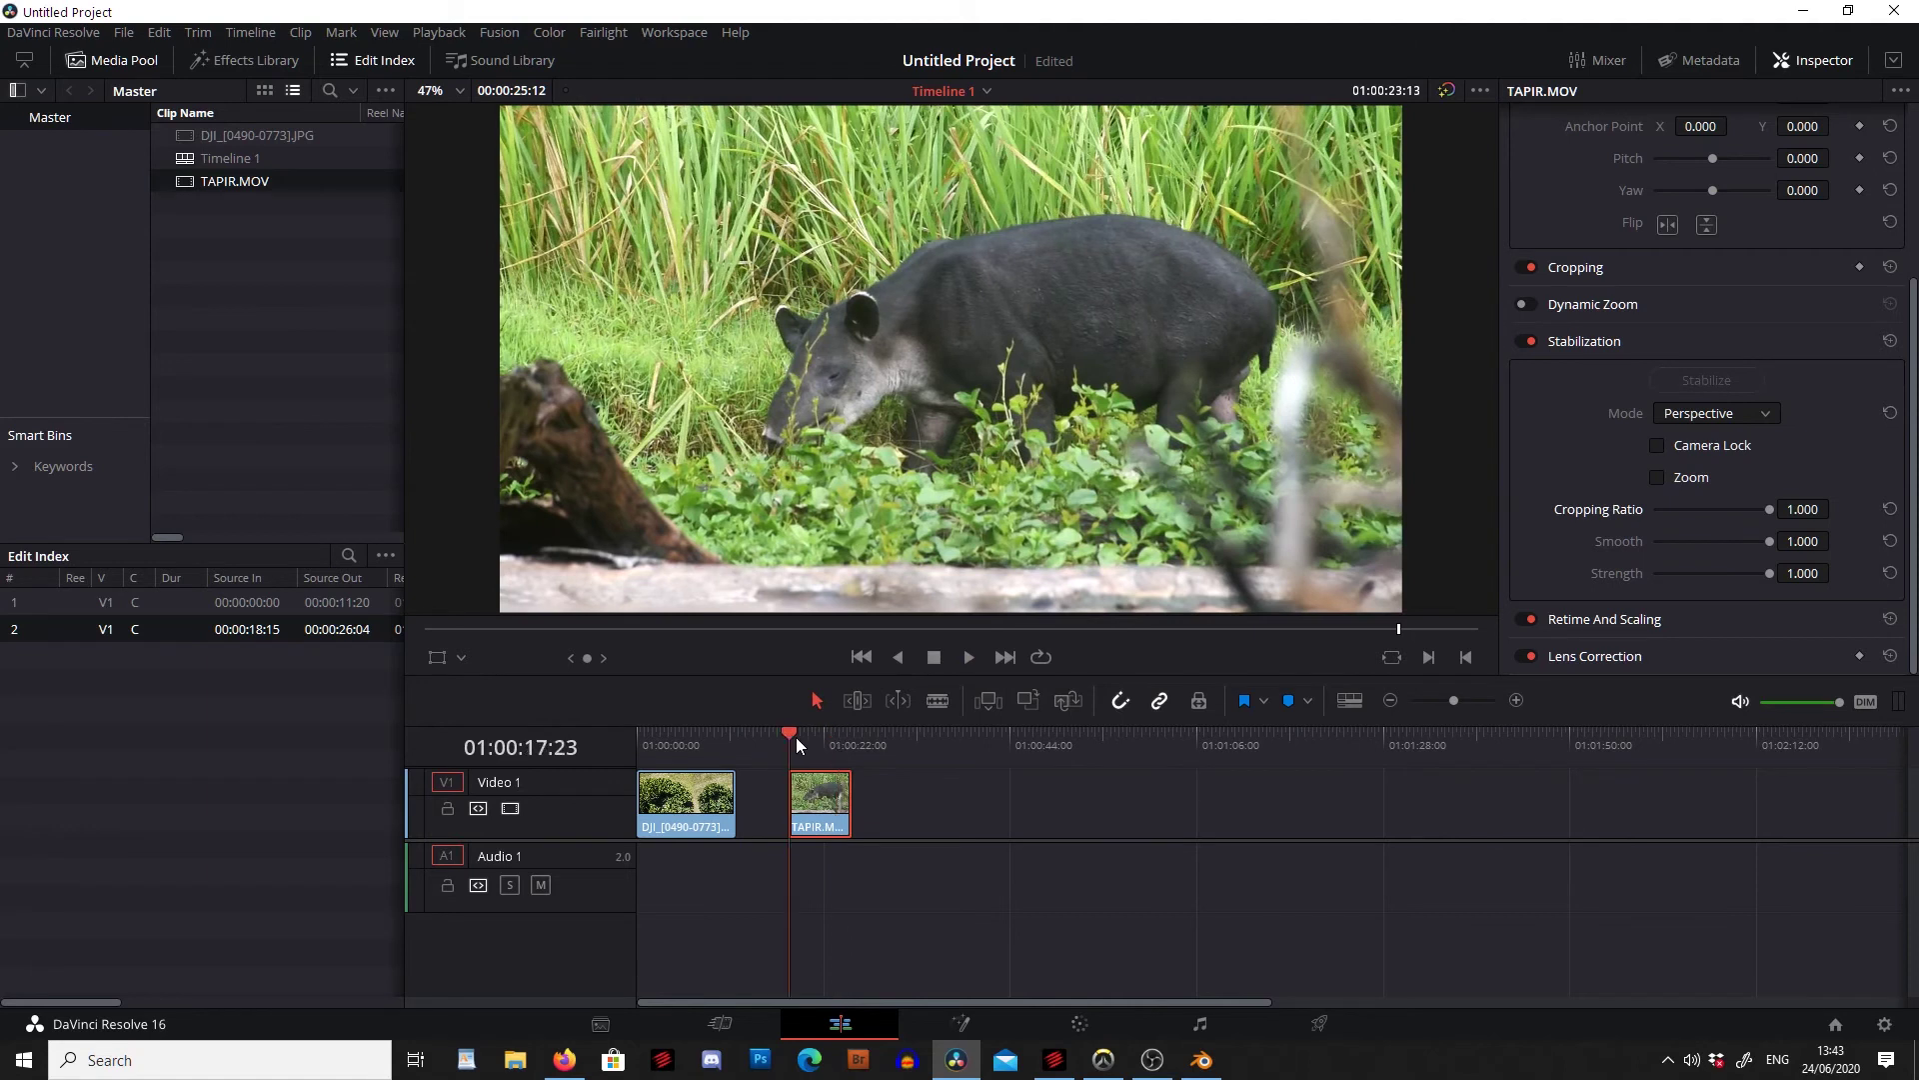
key("space")
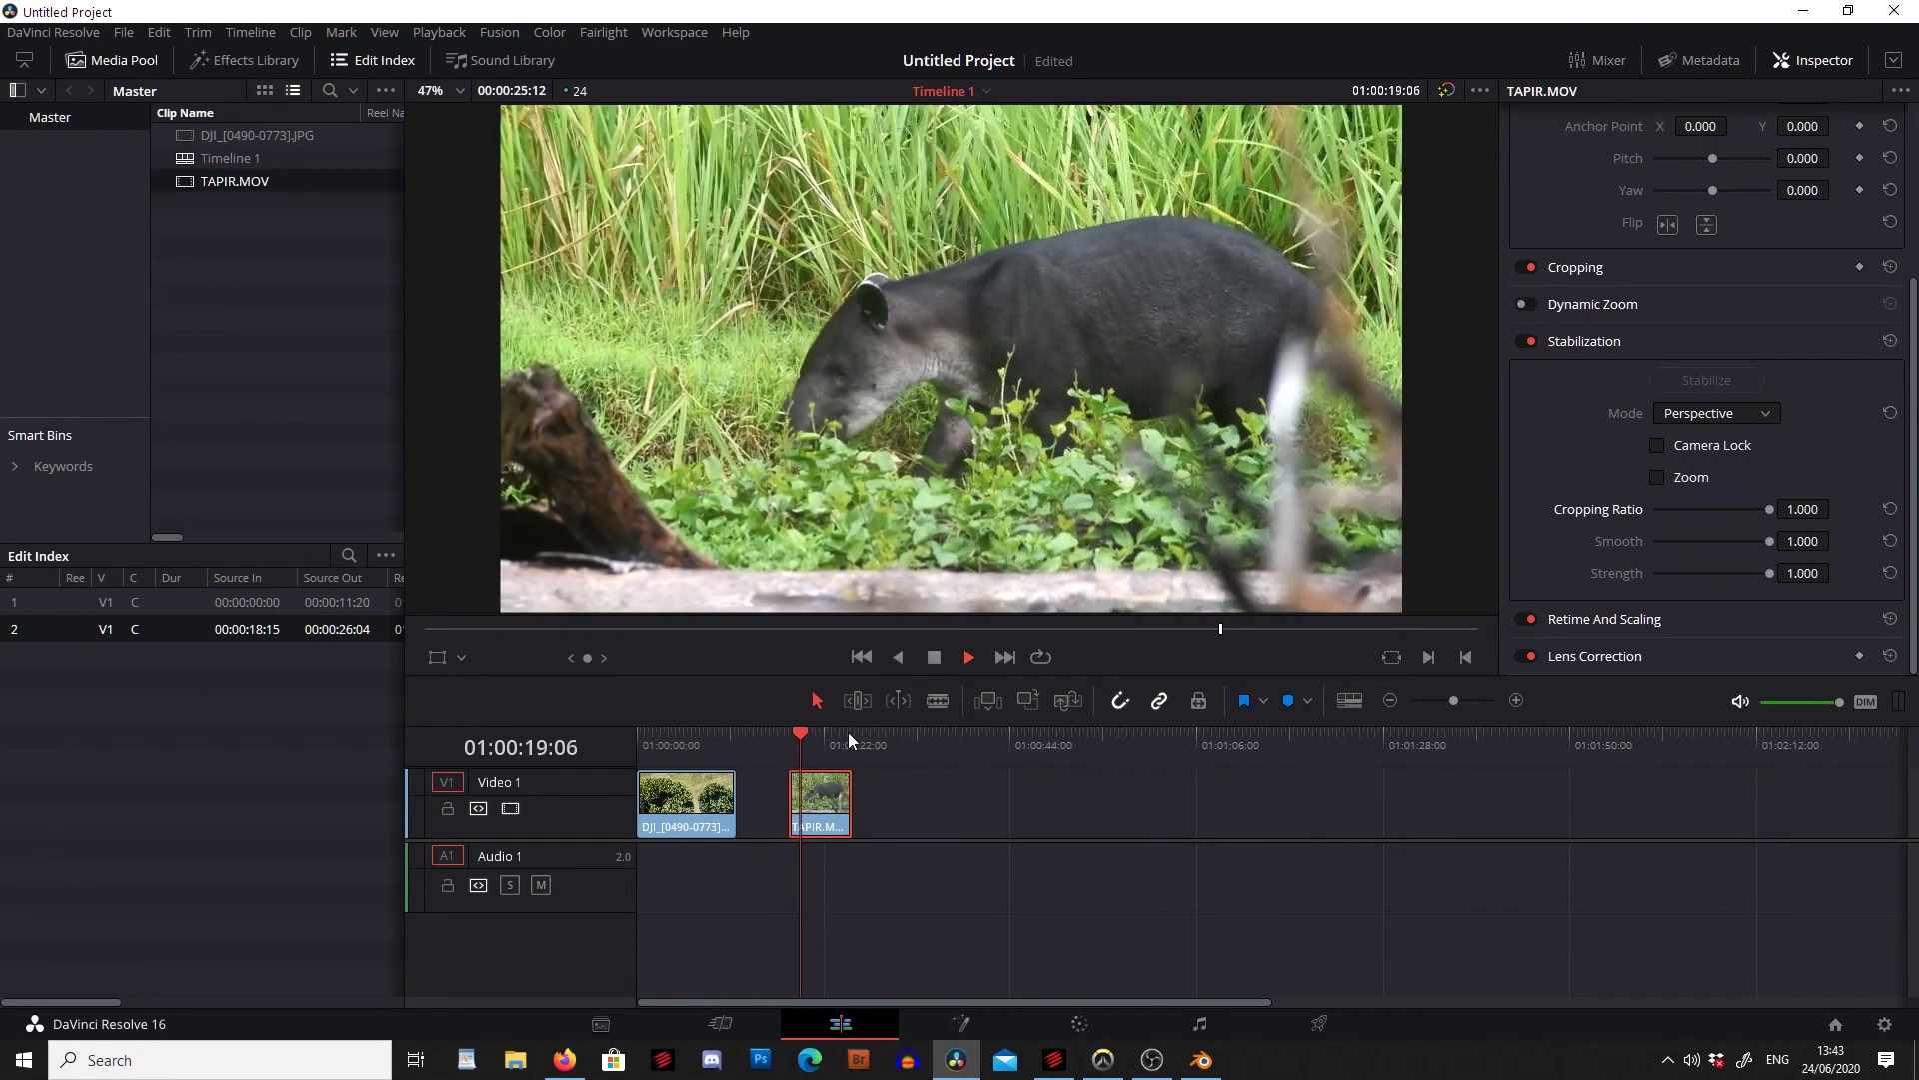
Lower the Cropping Ratio to 0.922, restabilize the TAPIR.MOV clip and play it to inspect the frame edges.
left_click_drag(1767, 507, 1757, 512)
left_click(1694, 381)
key("space")
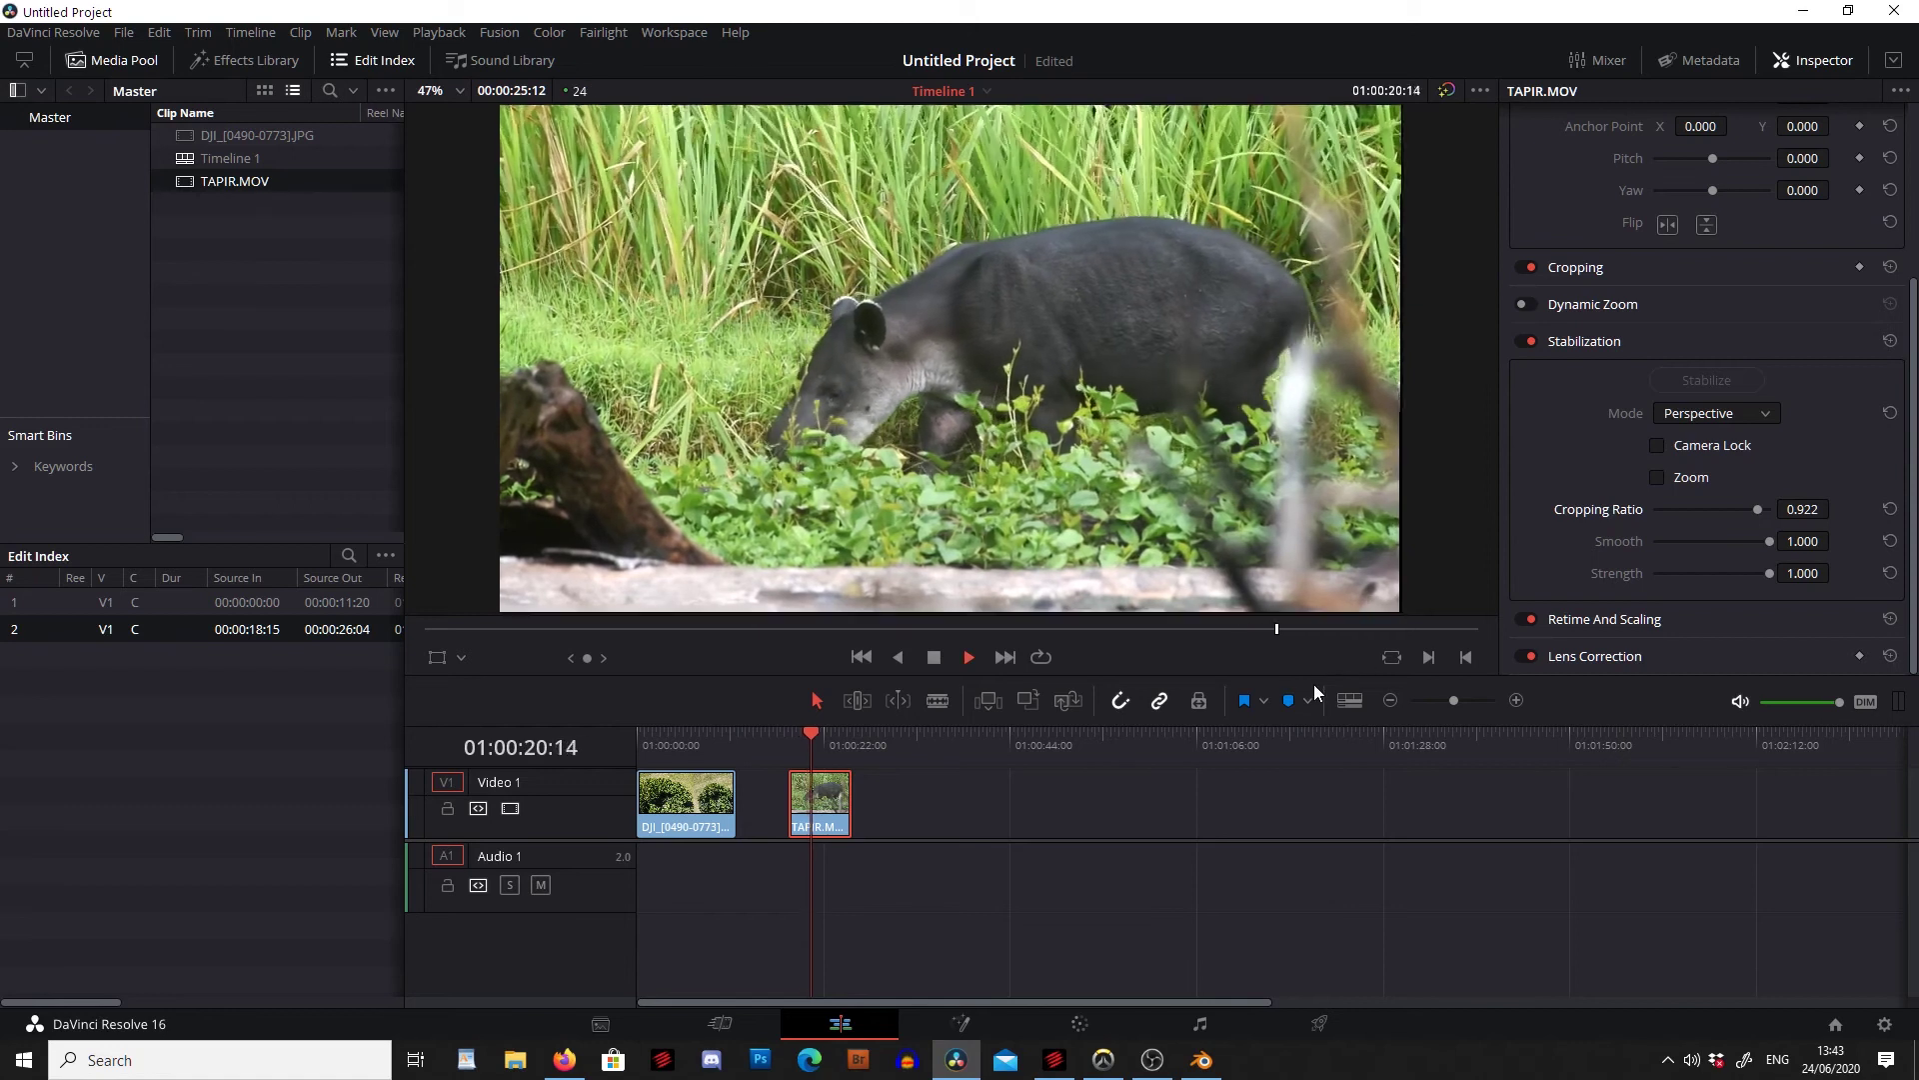
Enable Zoom for the TAPIR.MOV clip's stabilization and replay the clip from its start to check the result.
left_click(1665, 479)
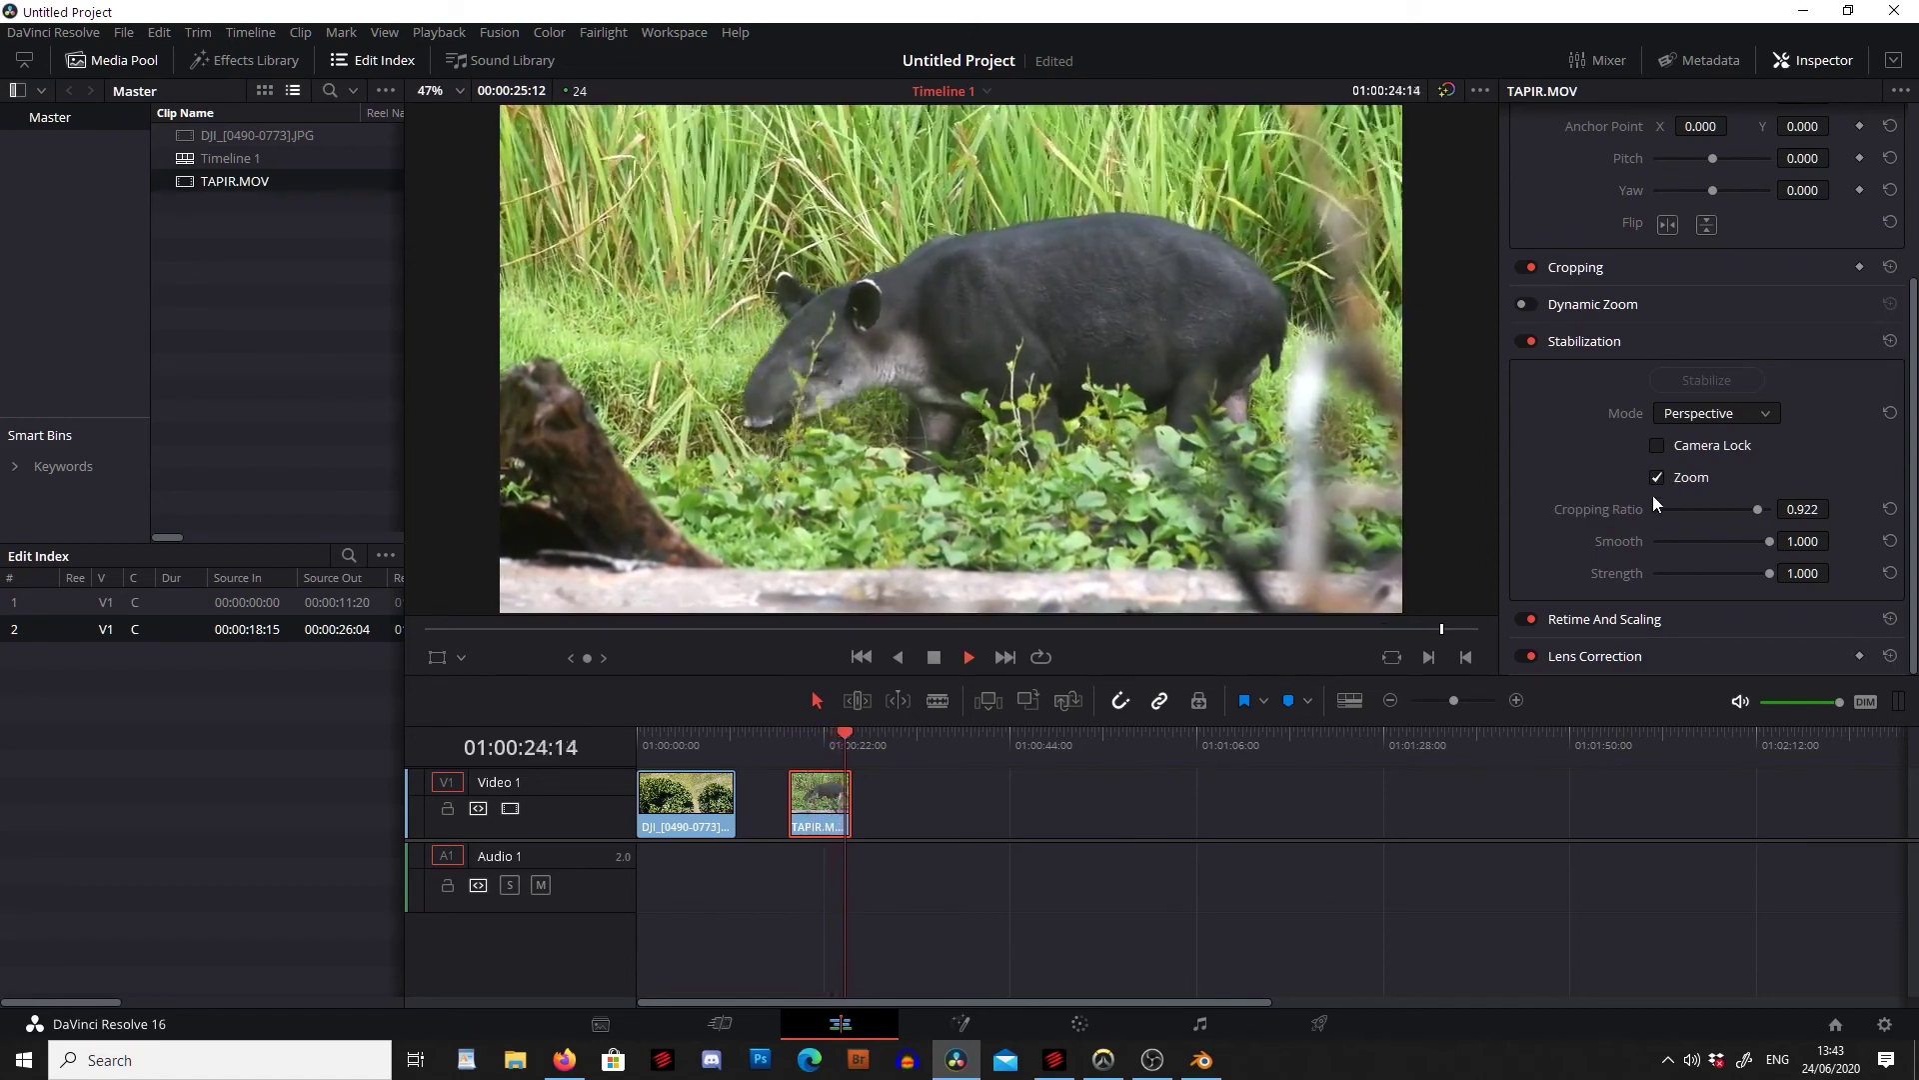
left_click(795, 734)
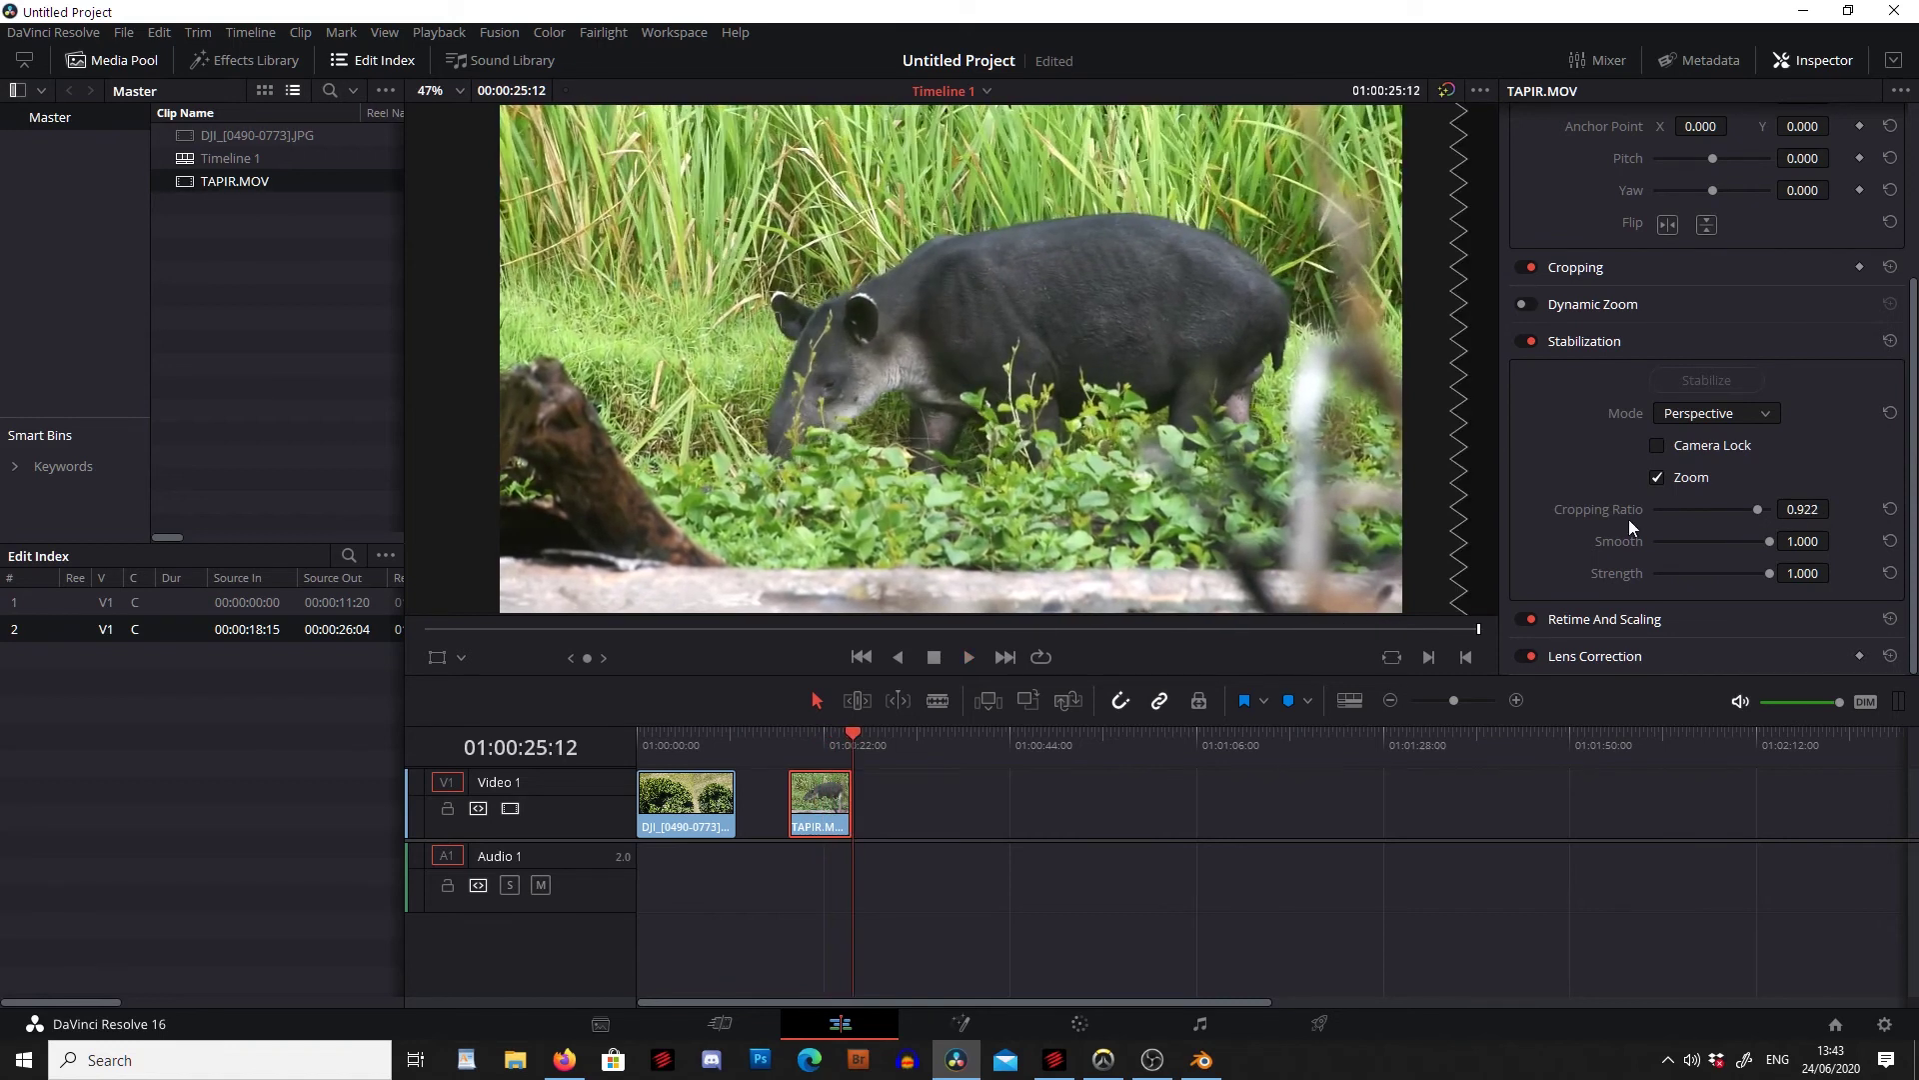
key("Up")
key("space")
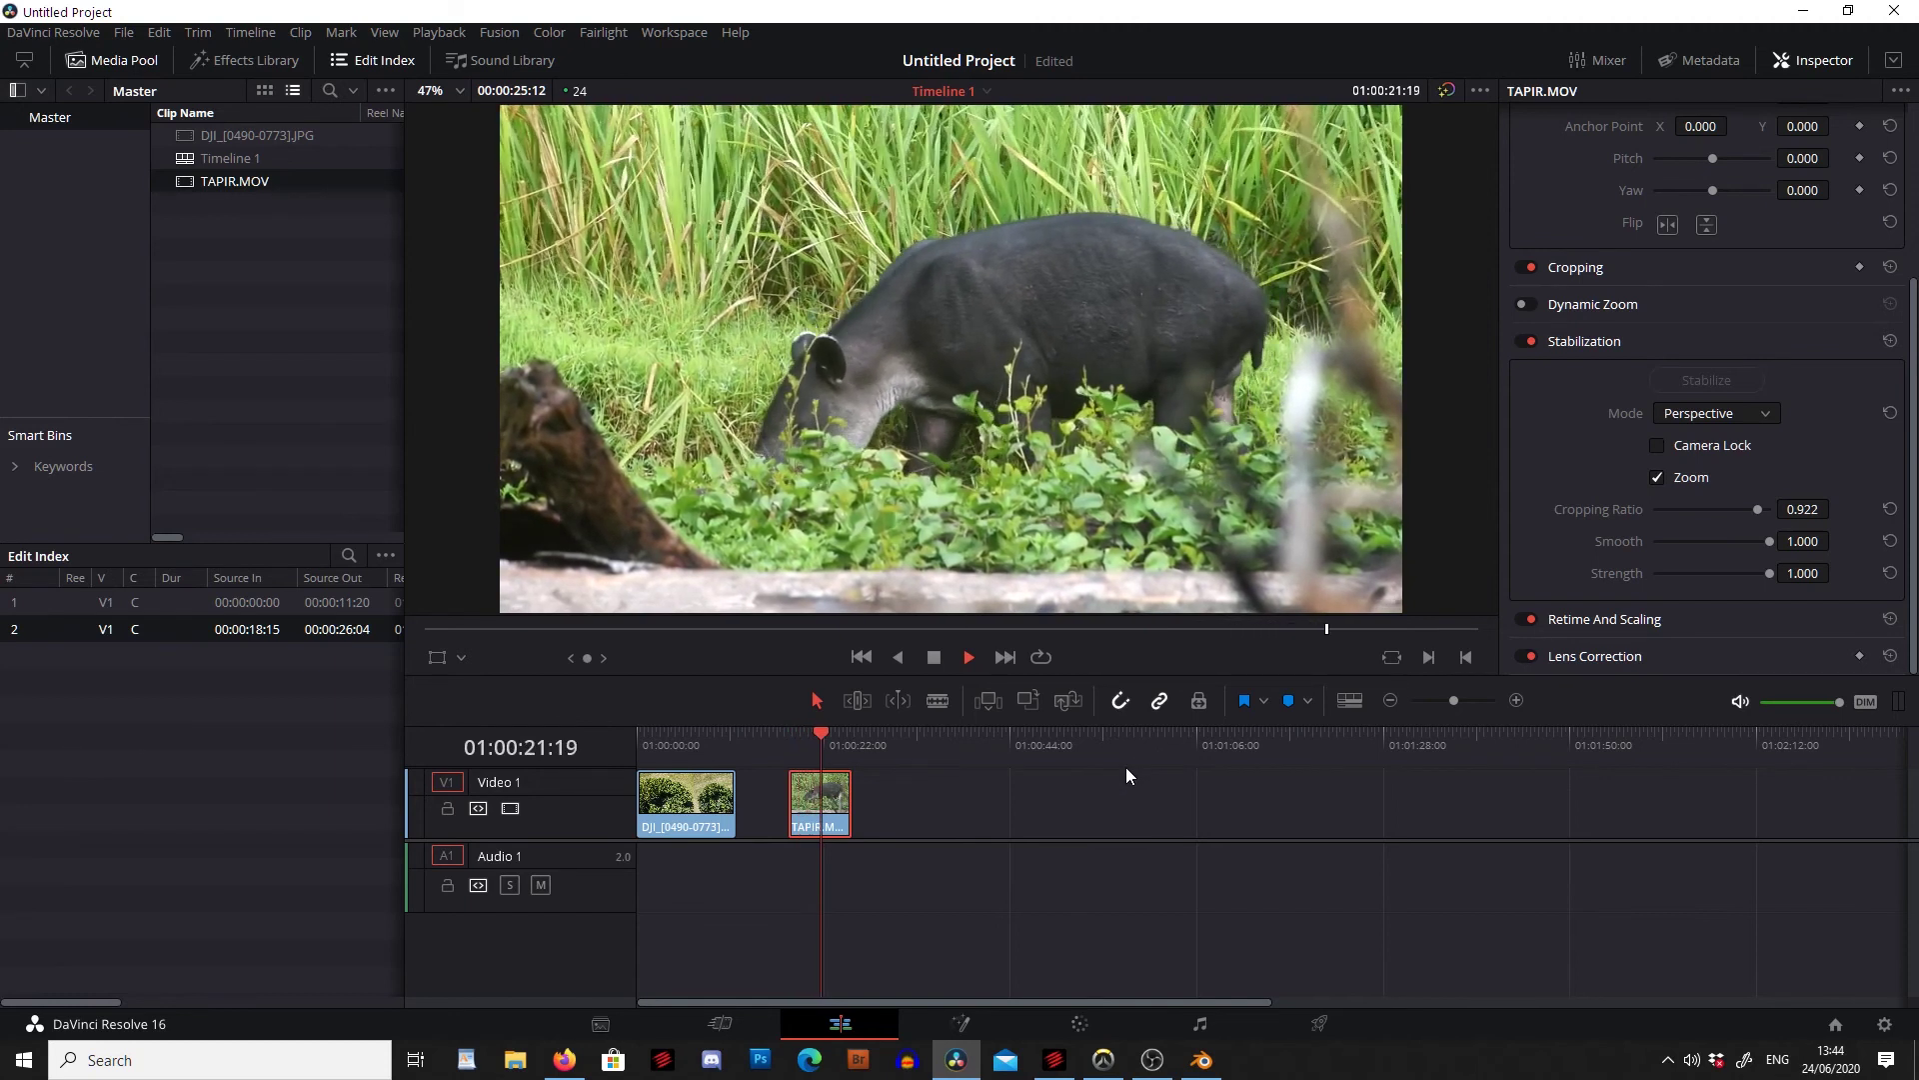
left_click(843, 730)
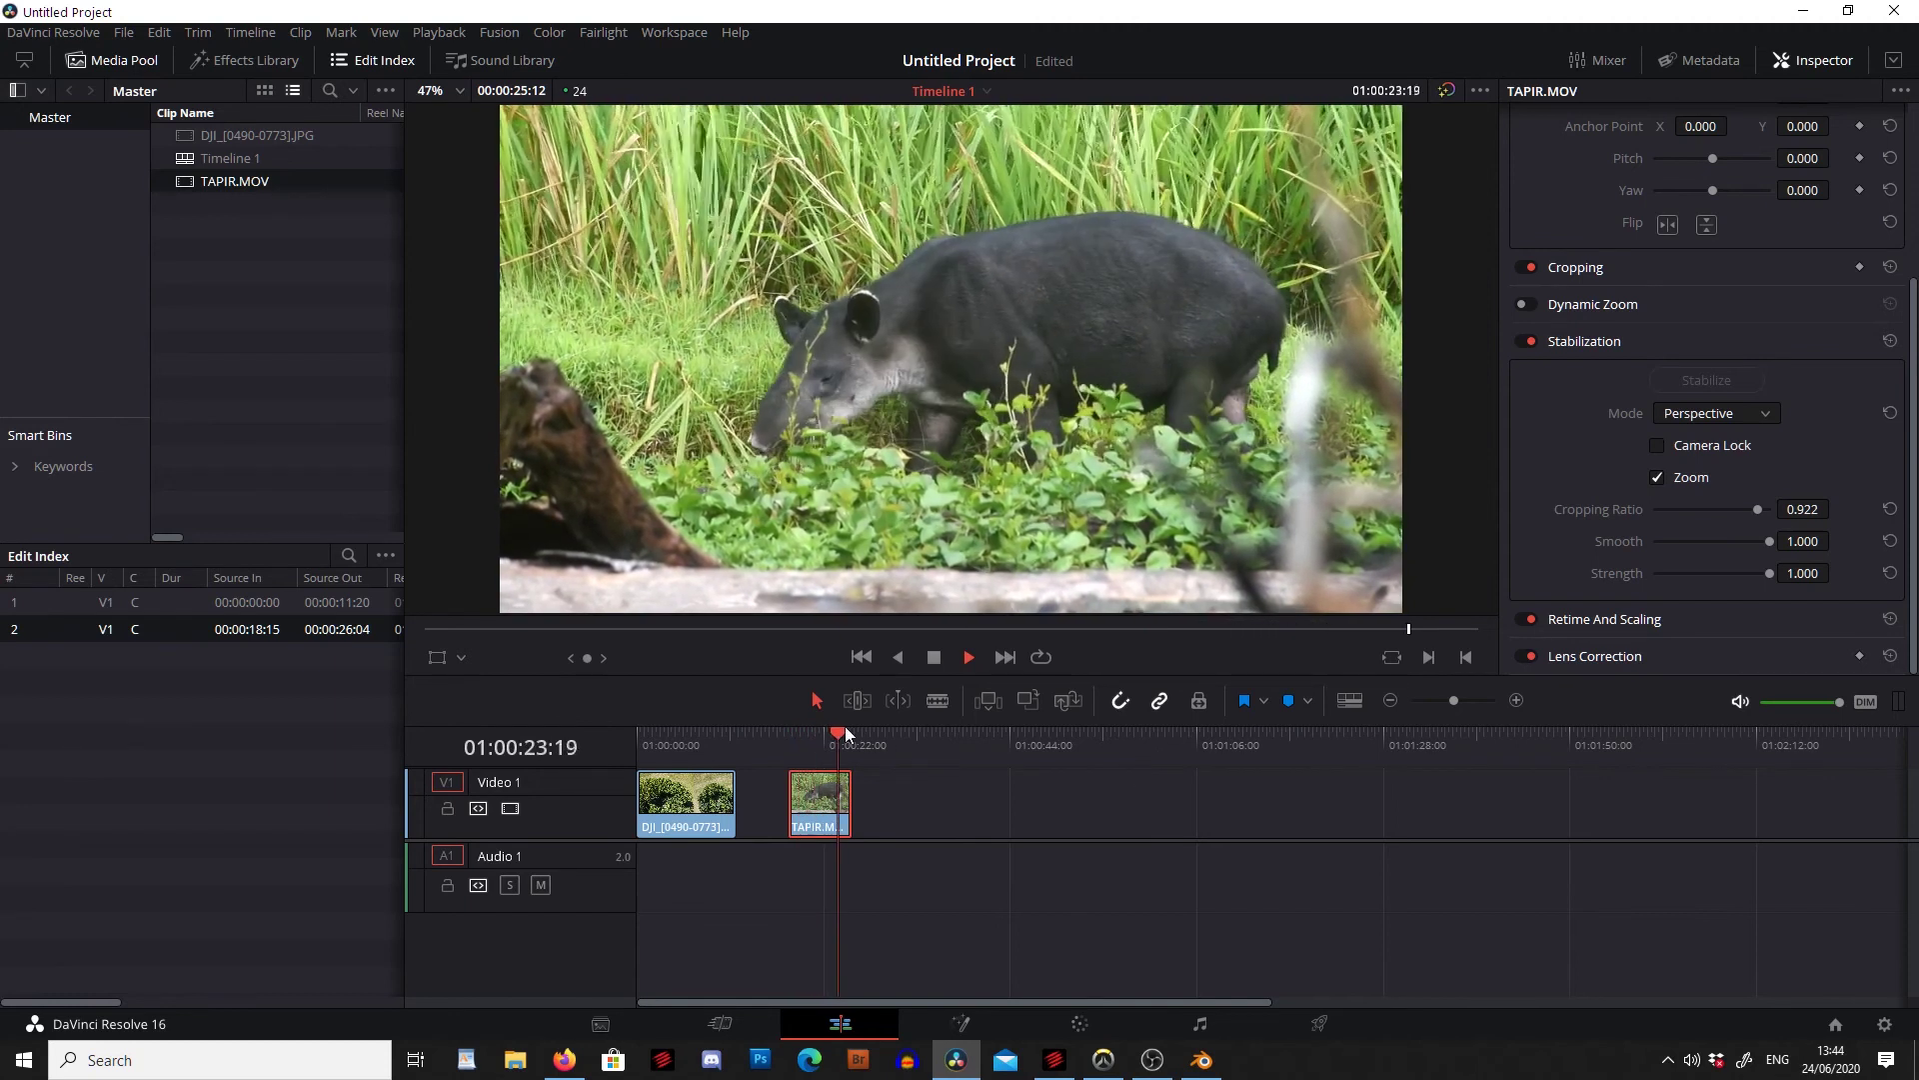